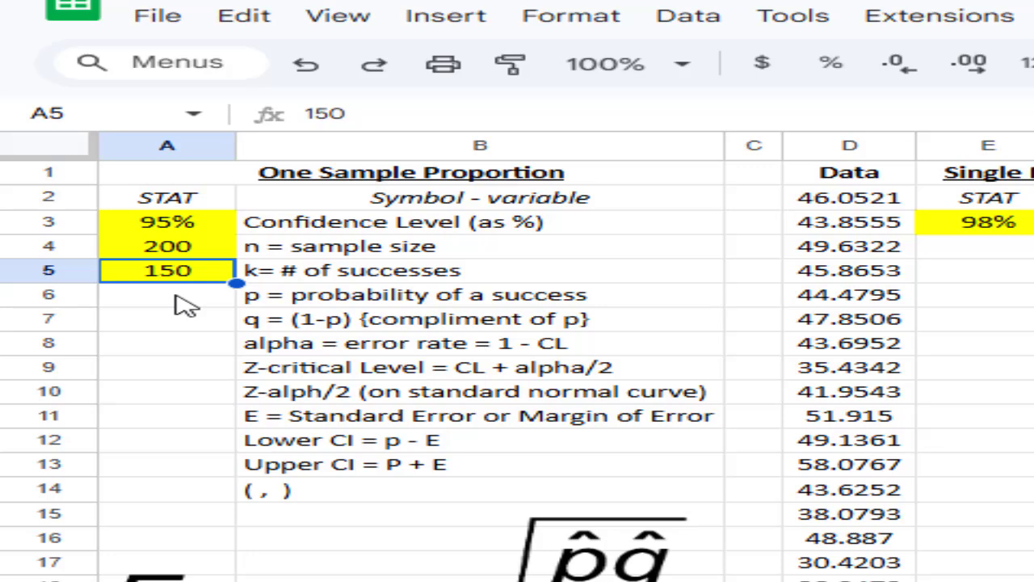
Calculate the probability of success p in A6 by dividing successes by sample size with =A5/A4.
left_click(184, 305)
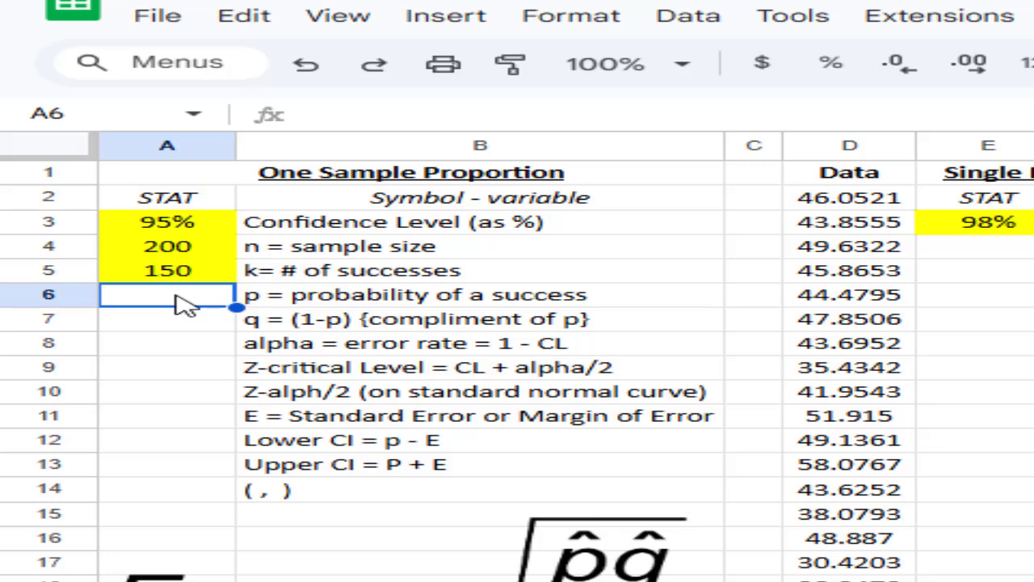
type("=")
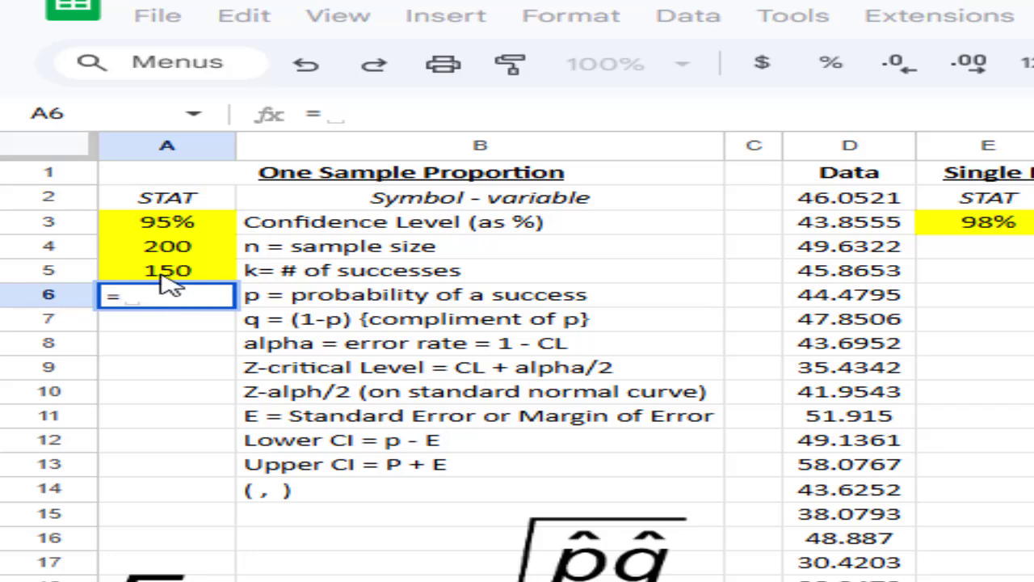
left_click(162, 273)
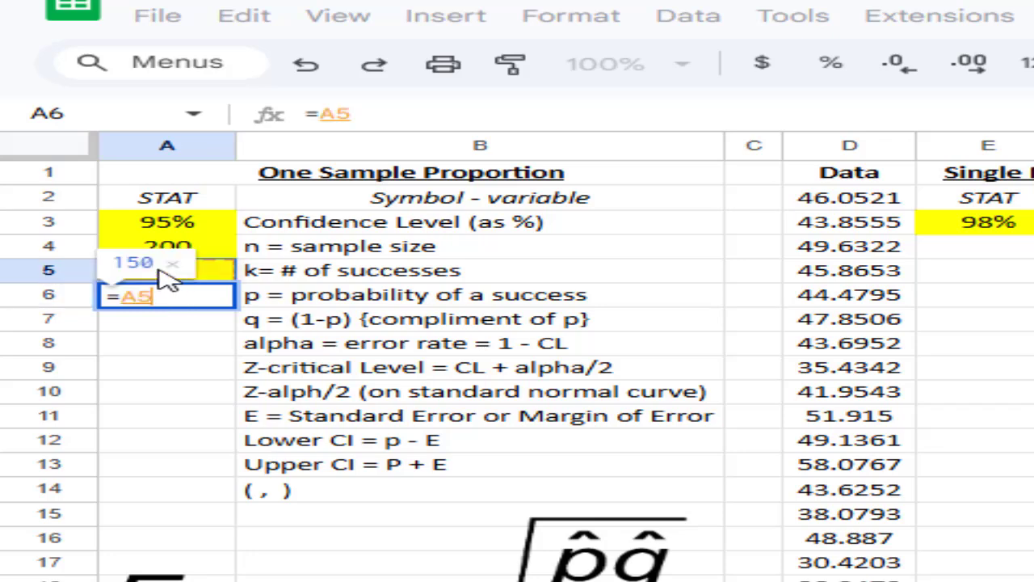
type("/")
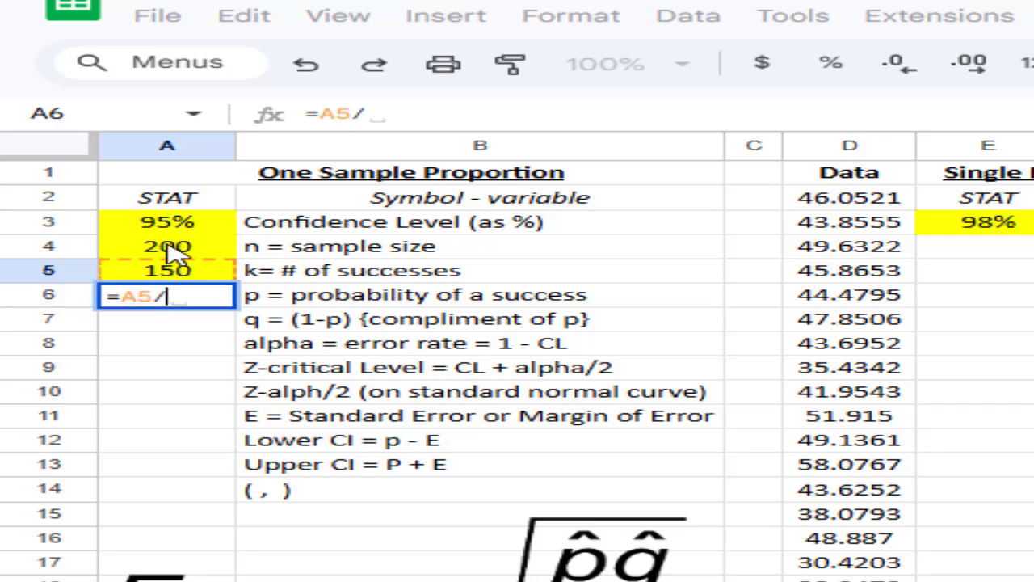
left_click(173, 254)
key("Return")
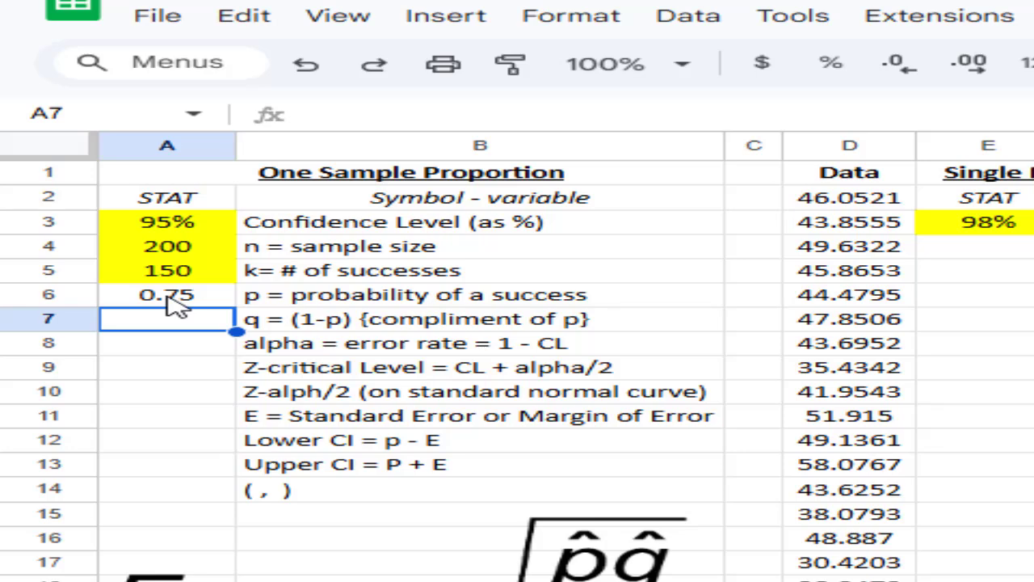
Apply percent format to the confidence level in A3 and set it to 90%.
left_click(185, 233)
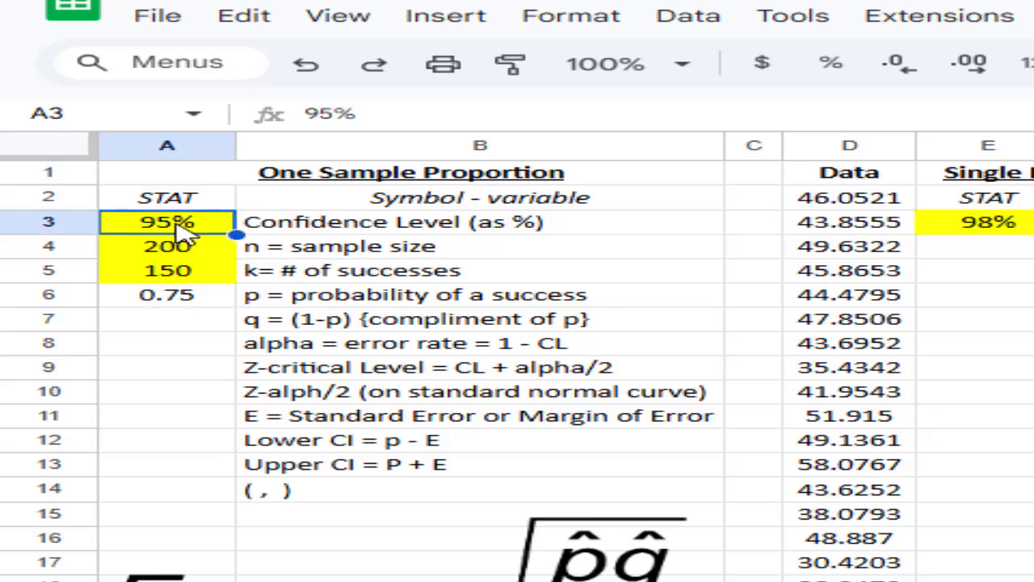
left_click(831, 65)
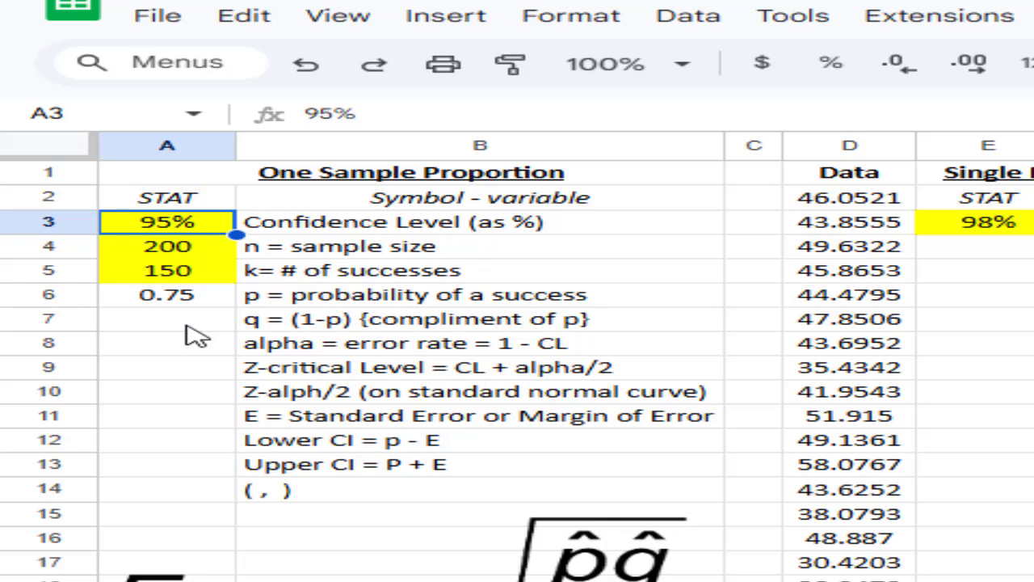
type("90")
key("Return")
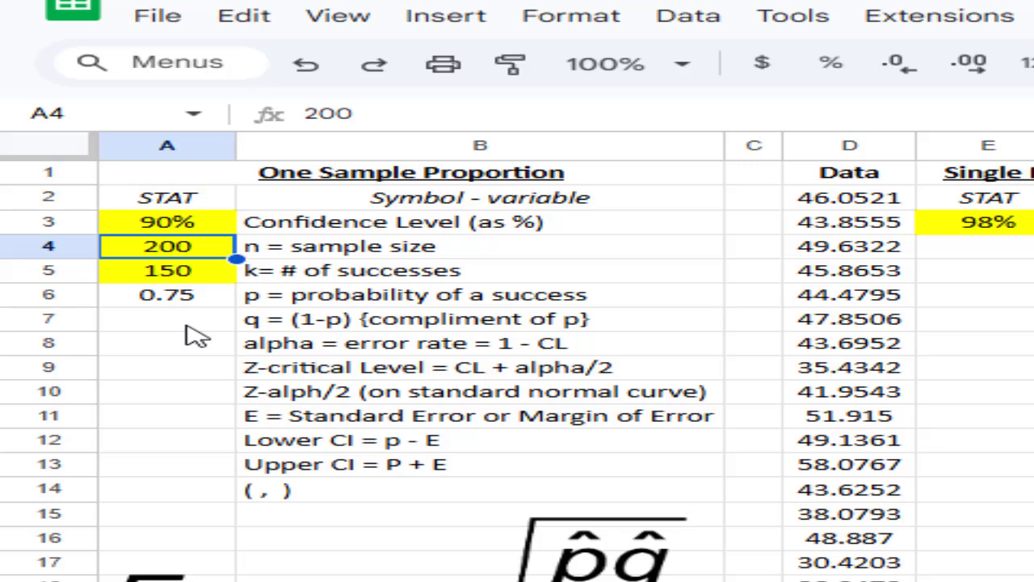
Try entering the confidence level in A3 as .9, 90 and 95 in turn.
key("Up")
type(".9")
key("Return")
key("Up")
type("90")
key("Return")
left_click(191, 226)
type("95")
key("Return")
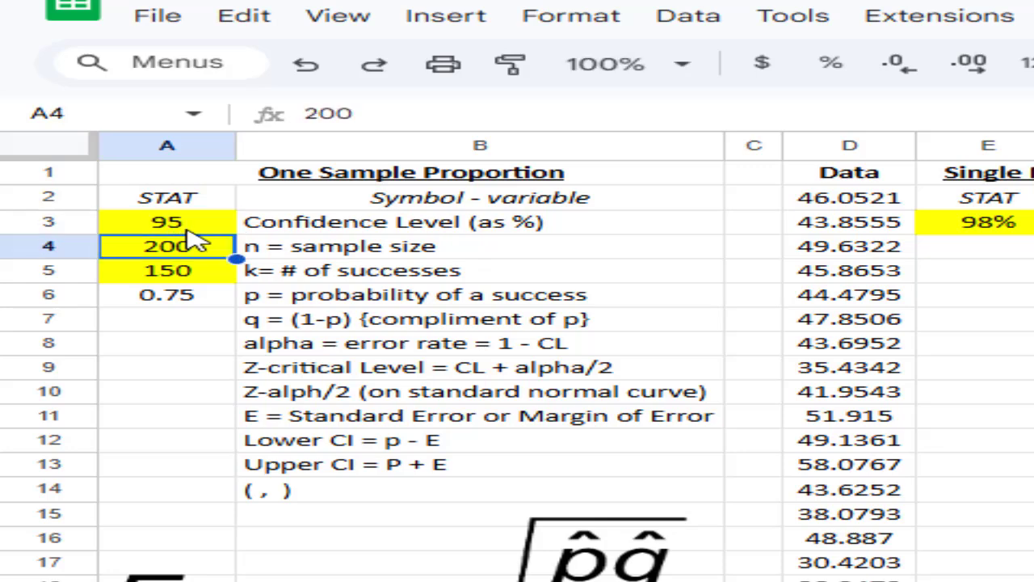
Format the confidence level in A3 as a percentage and re-enter it as 95.
left_click(190, 229)
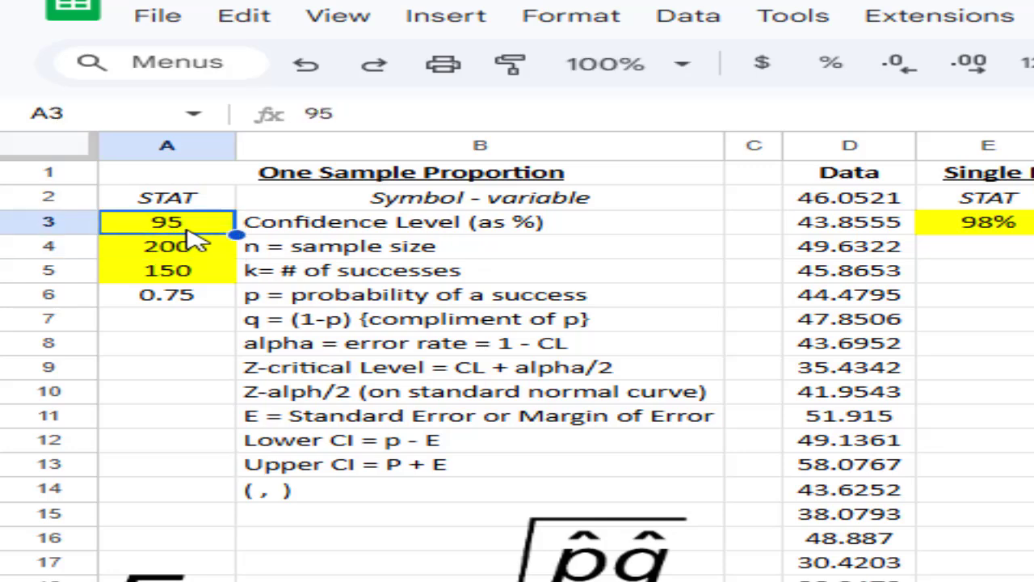
left_click(839, 67)
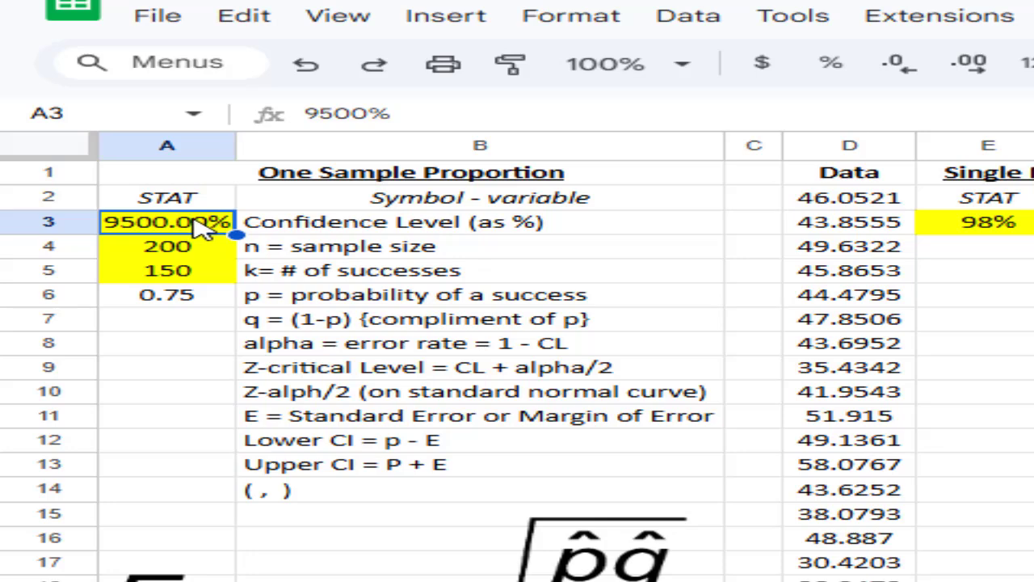
type("95")
key("Return")
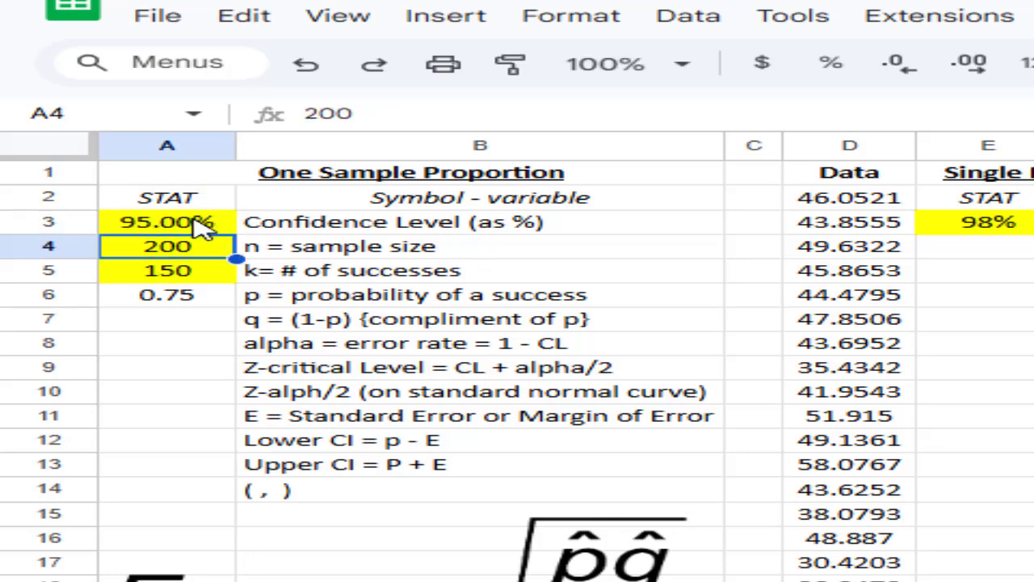
Reduce the confidence level in A3 to zero decimal places.
left_click(202, 228)
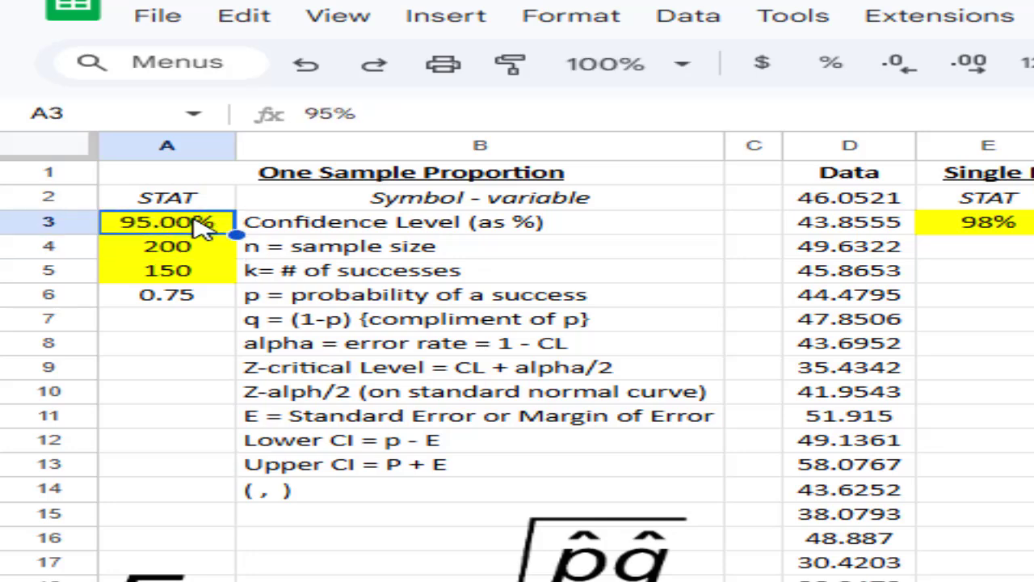
left_click(981, 70)
left_click(917, 78)
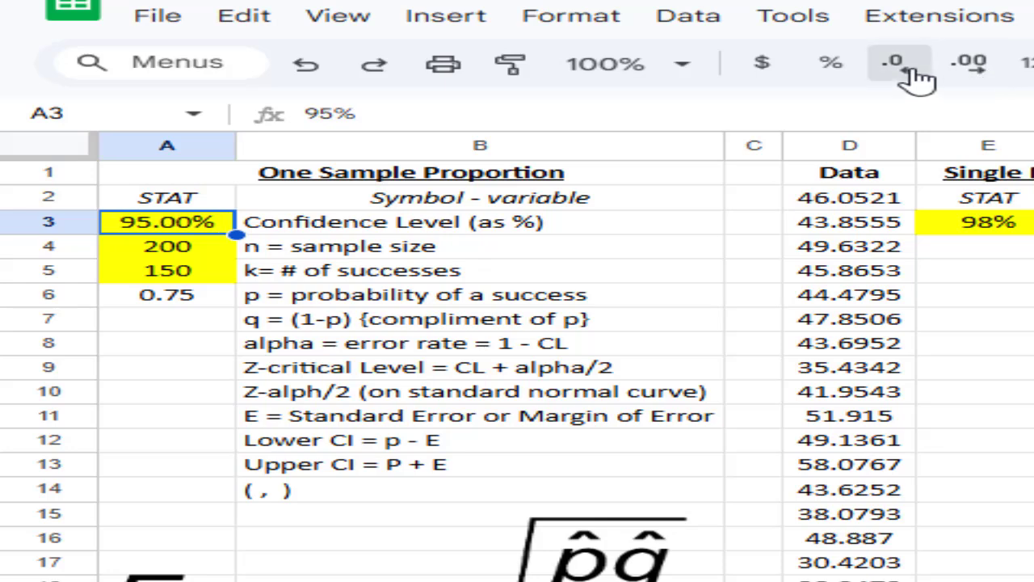
left_click(918, 78)
left_click(918, 78)
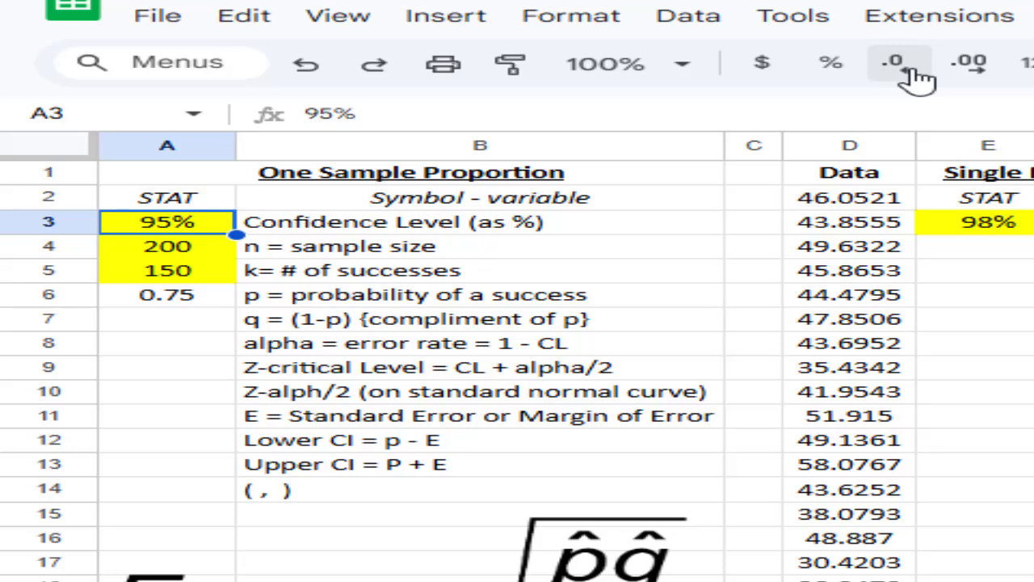
Calculate the complement q in A7 with the formula =1-A6.
left_click(171, 323)
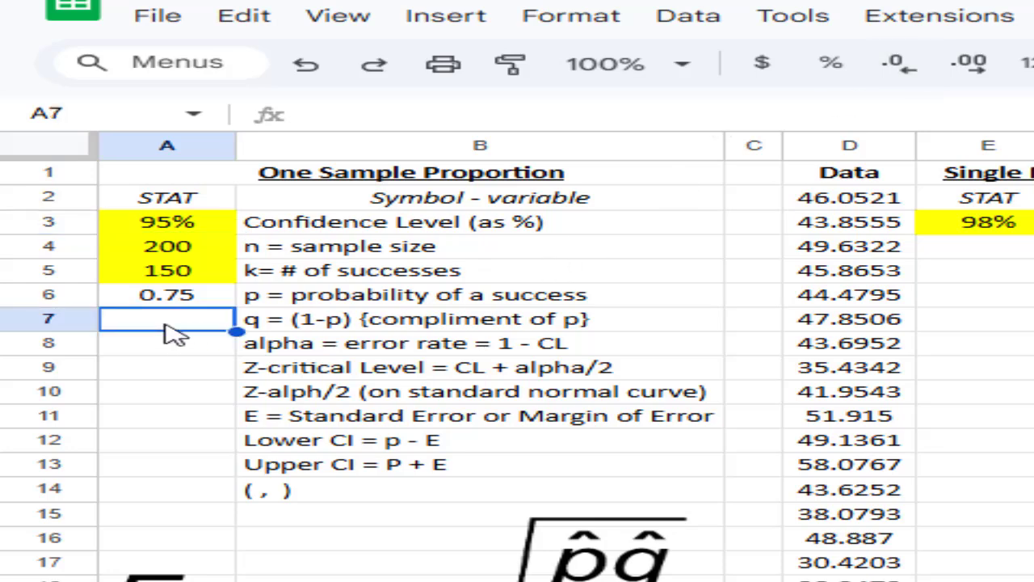
double_click(168, 328)
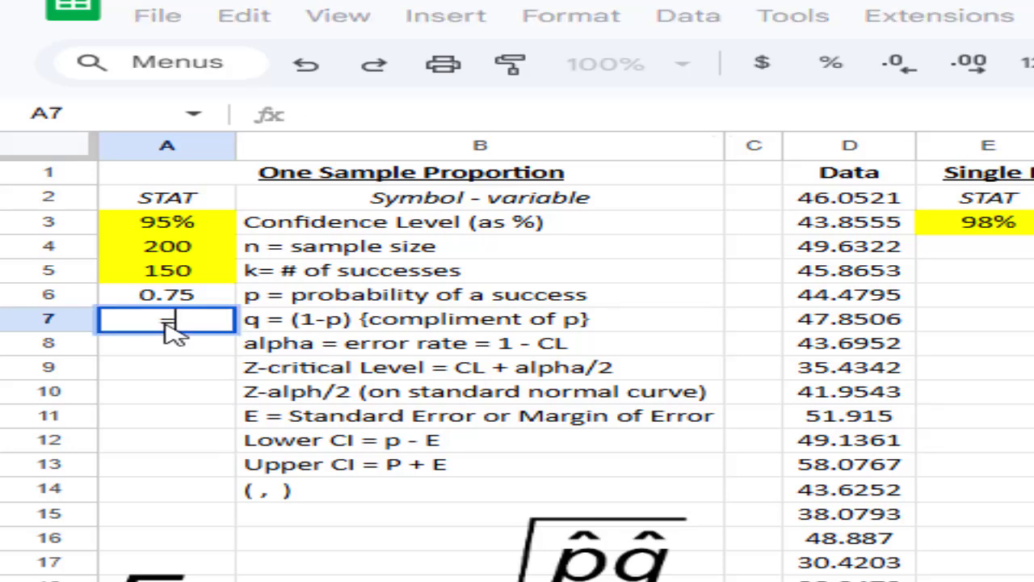
type("=1 -")
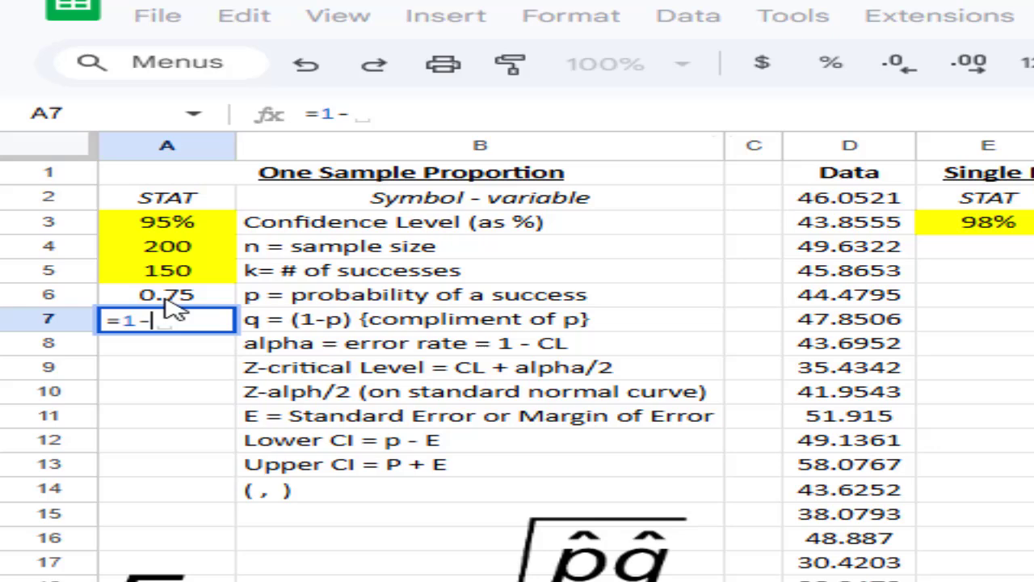
left_click(168, 299)
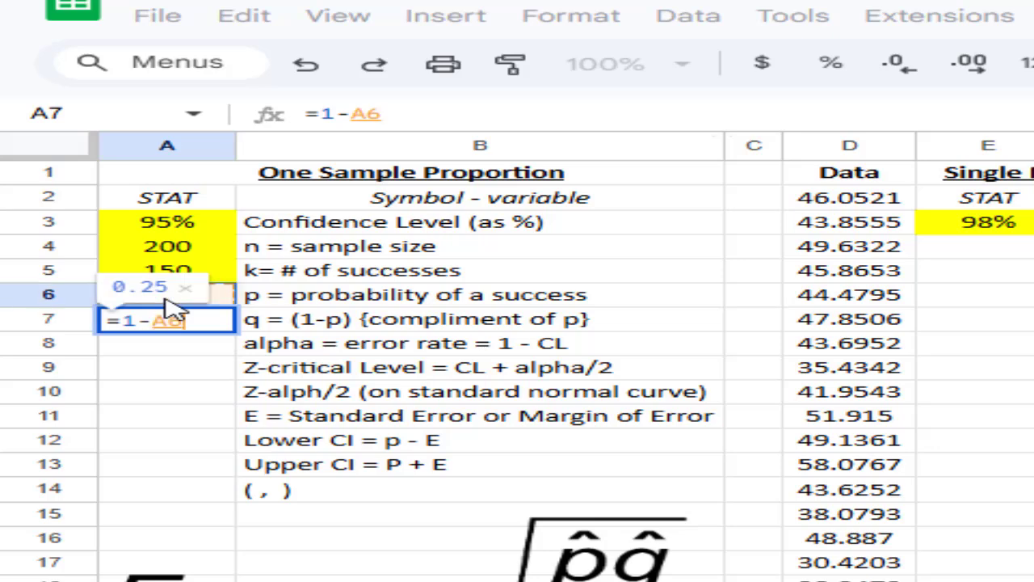
key("Return")
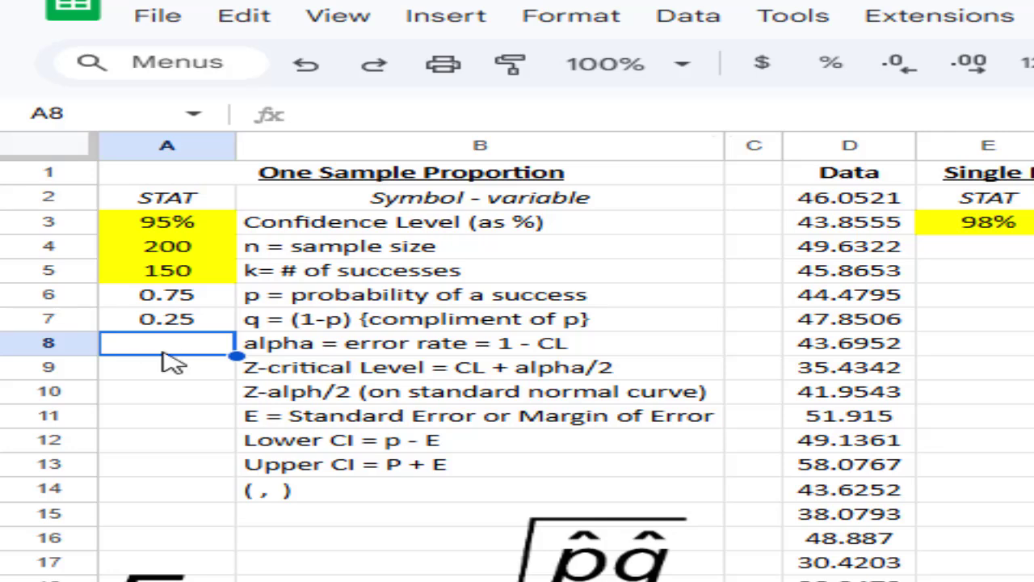
Calculate the error rate alpha in A8 from the confidence level with =1-A3.
type("1-")
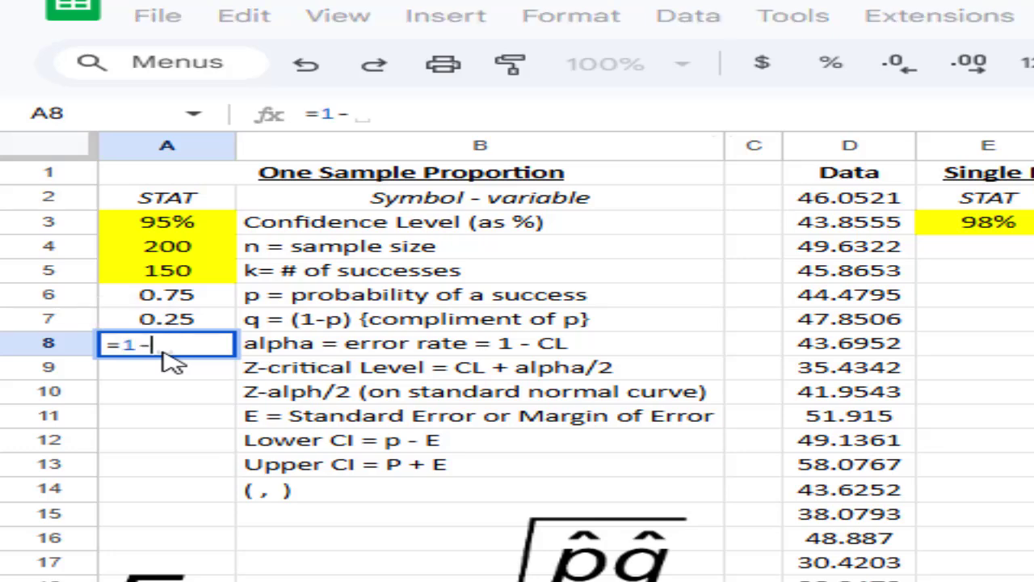
left_click(170, 225)
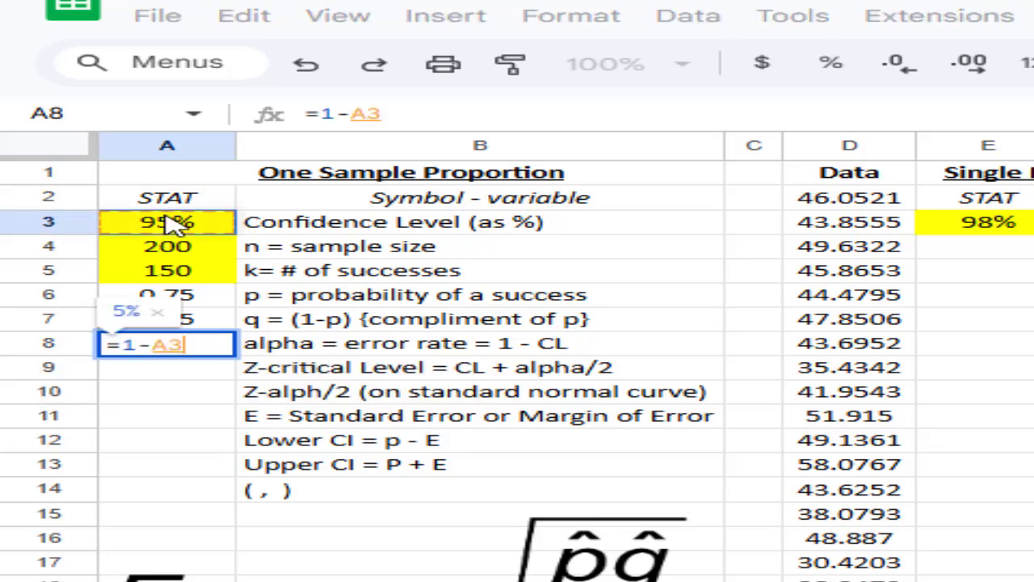
key("Return")
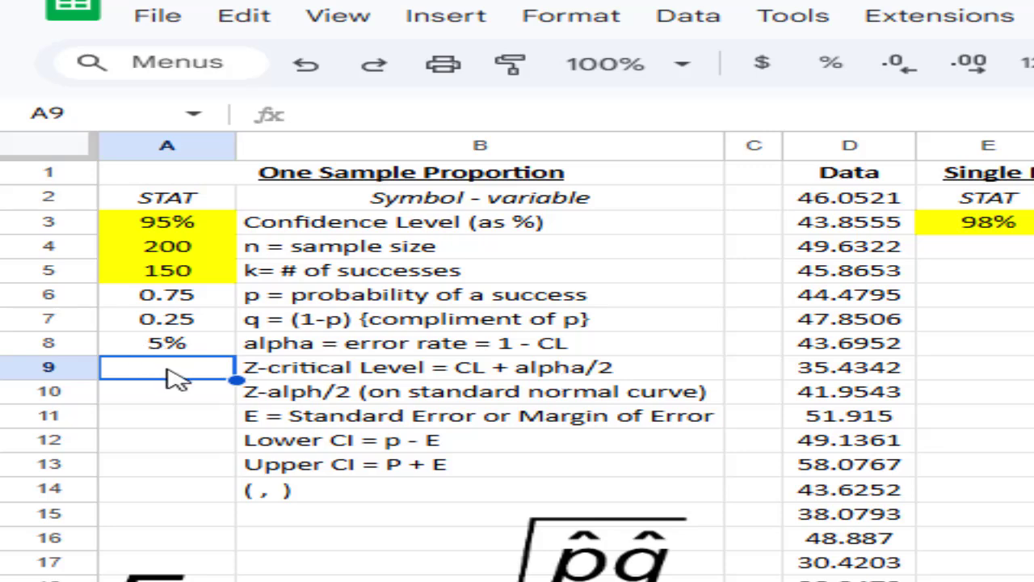
Calculate the Z-critical level in A9 with the formula =A3+A8/2.
type("=")
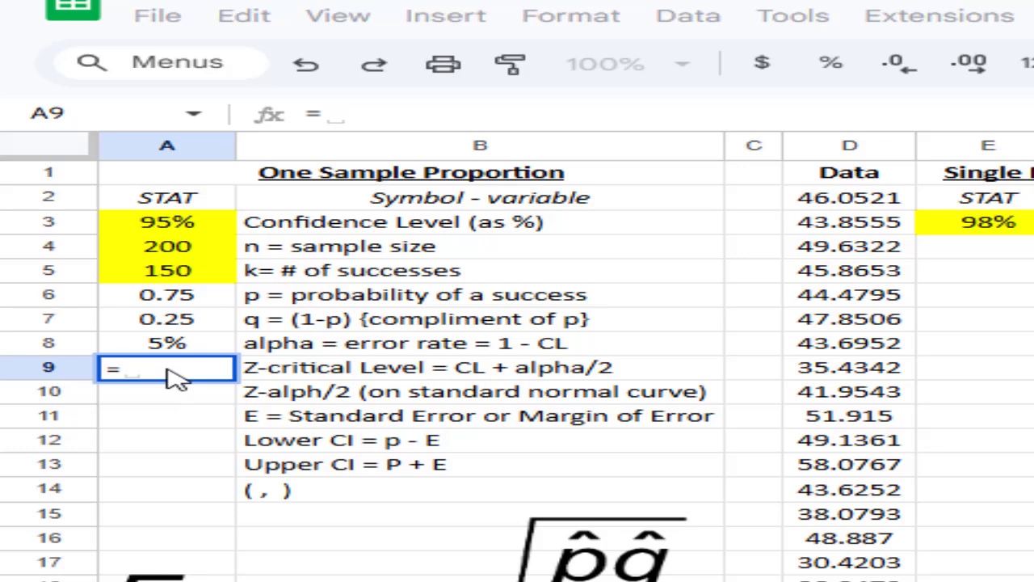
left_click(172, 235)
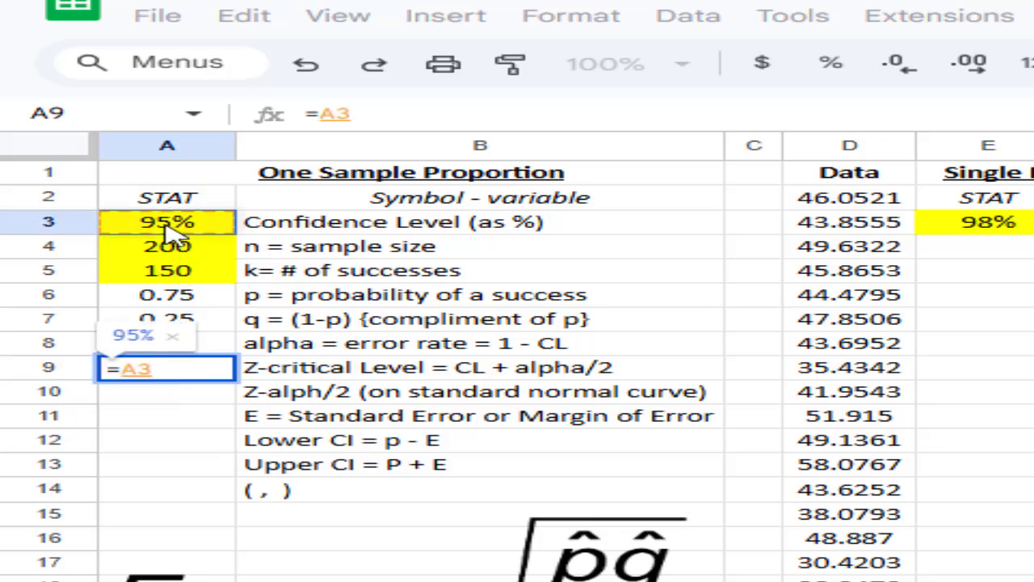
type("+")
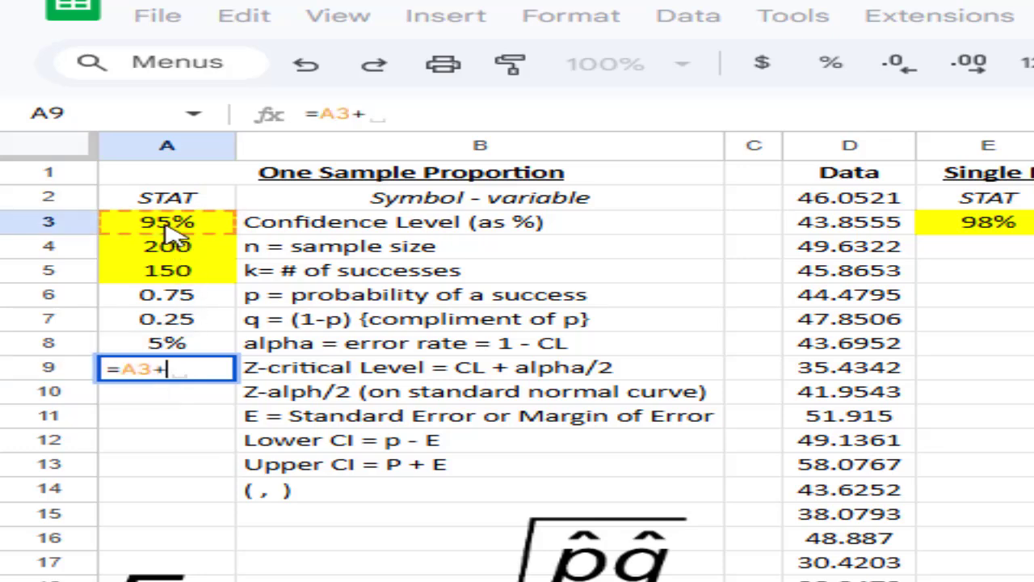
left_click(185, 343)
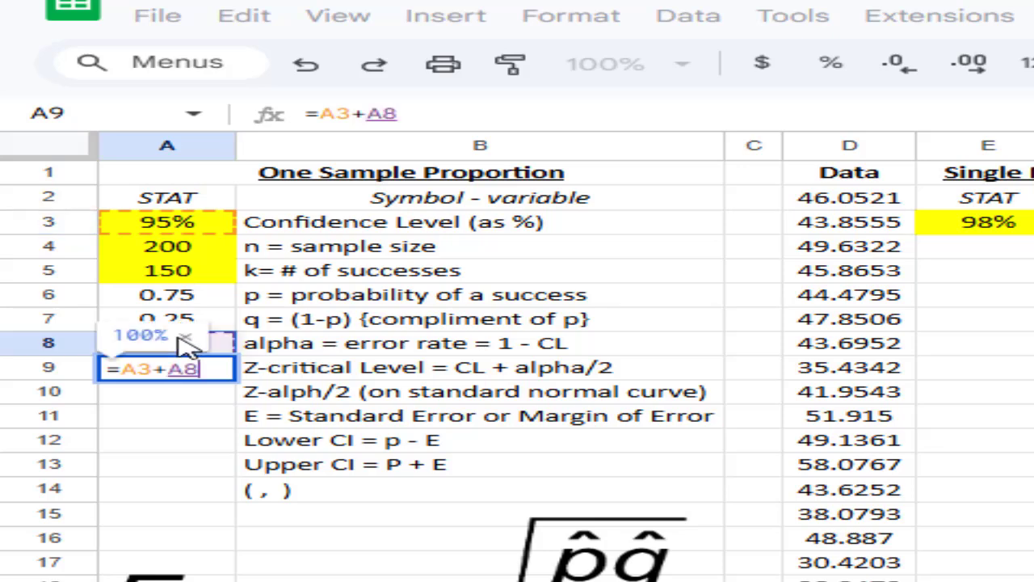
type("/2")
key("Return")
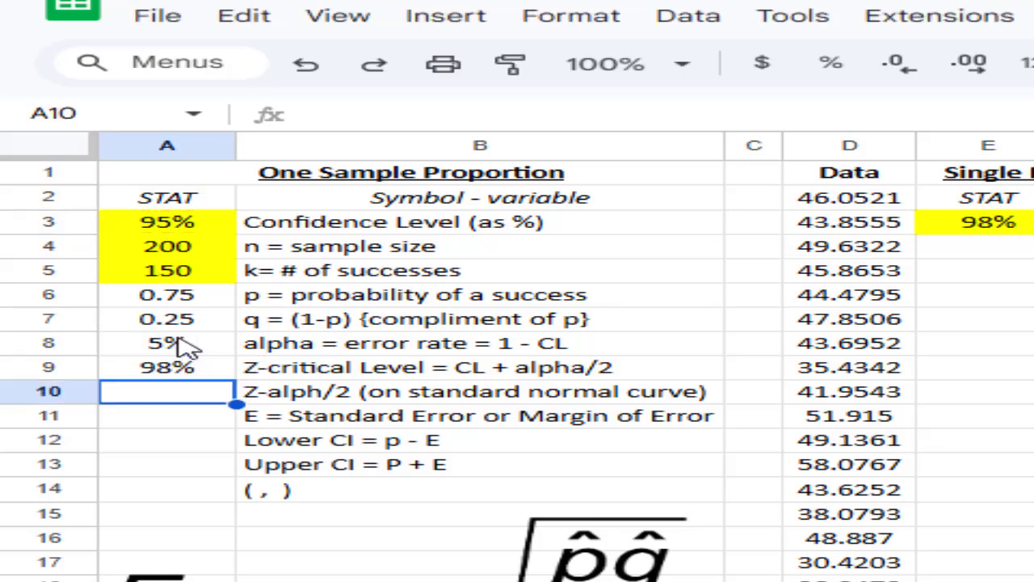
Display the Z-critical level in A9 with two decimal places.
left_click(179, 373)
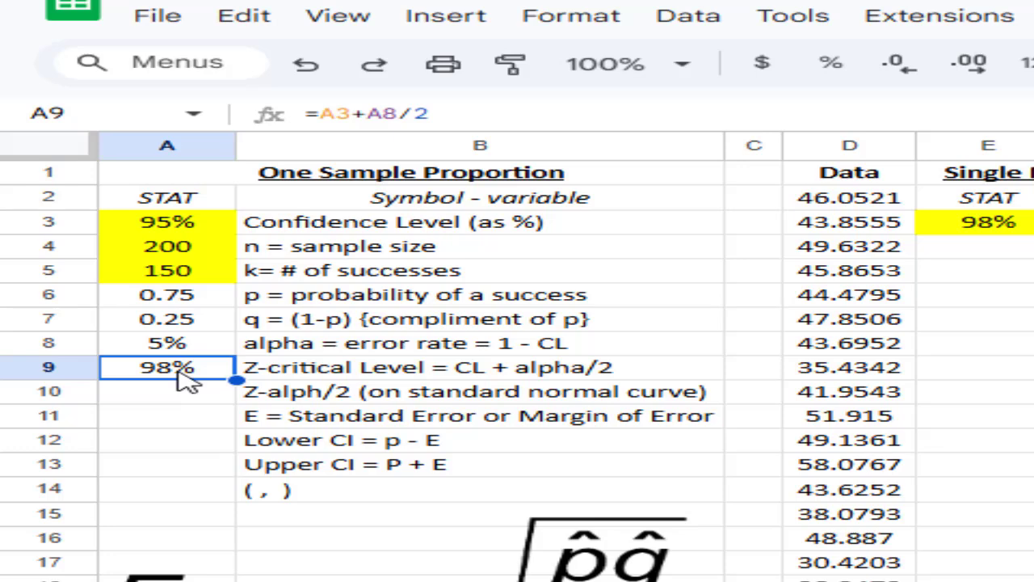
left_click(993, 72)
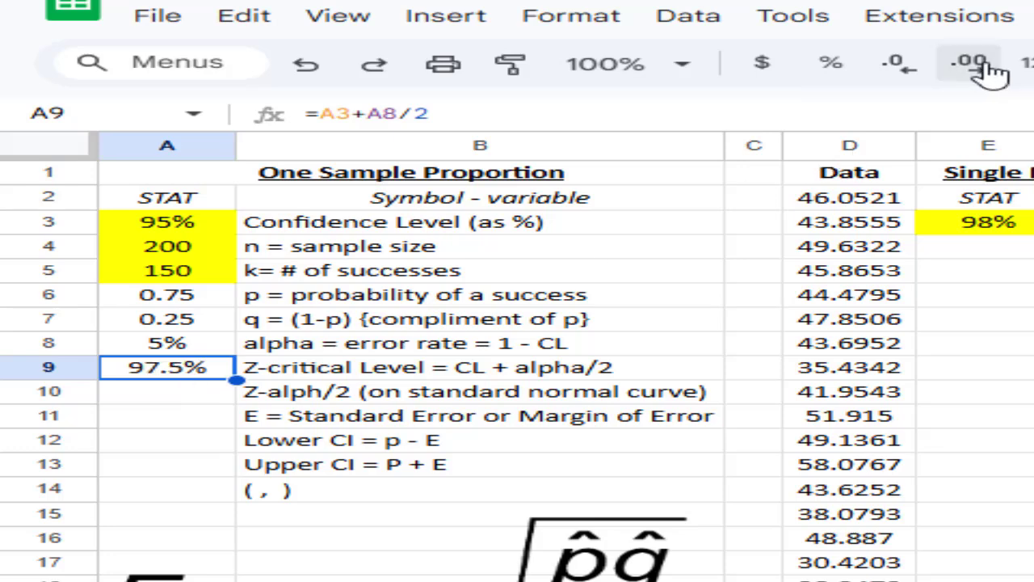
left_click(993, 72)
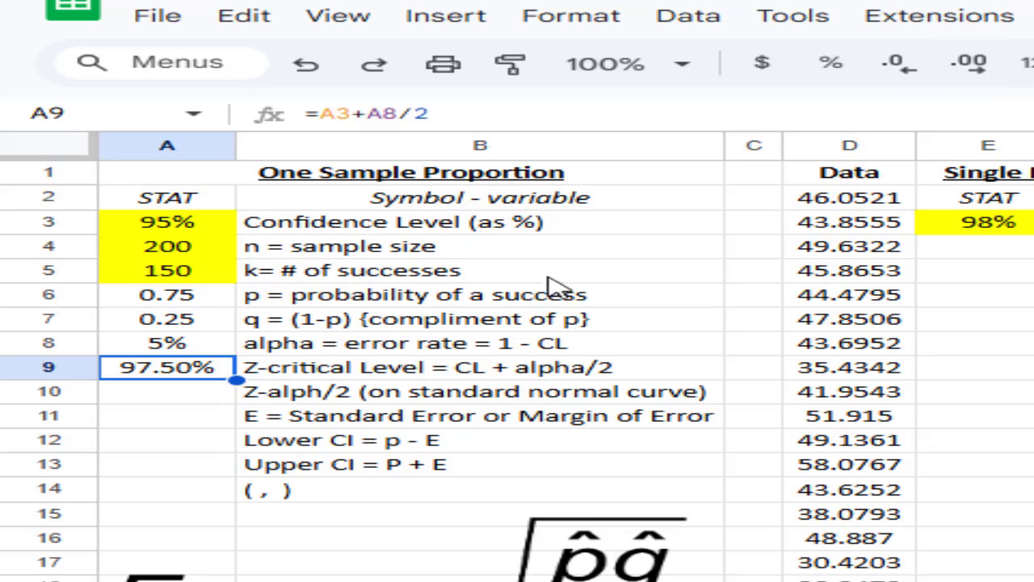
Calculate Z-alpha/2 in A10 from the Z-critical level with the formula =NORM.INV(A9,0,1).
left_click(186, 394)
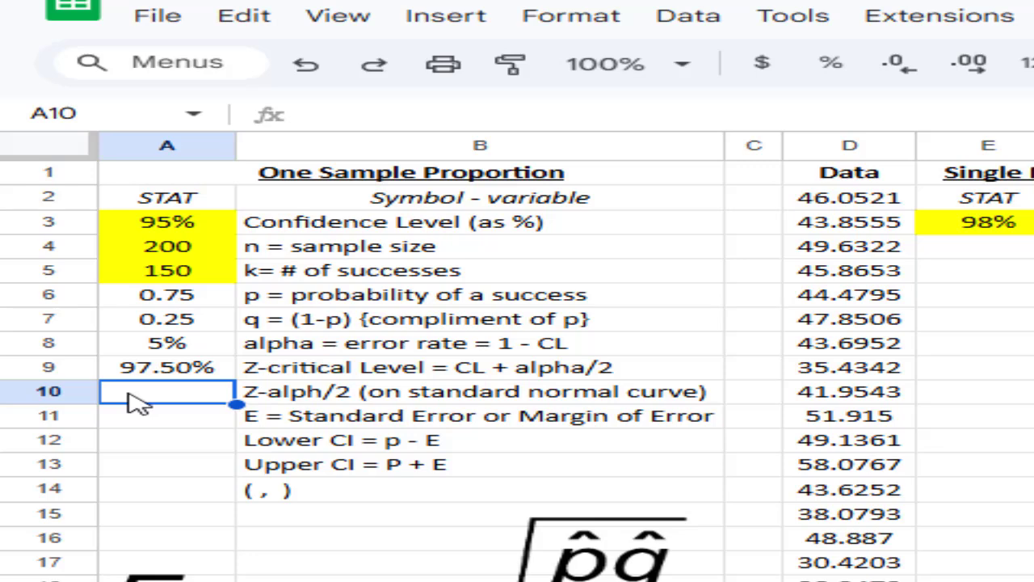
type("=nor")
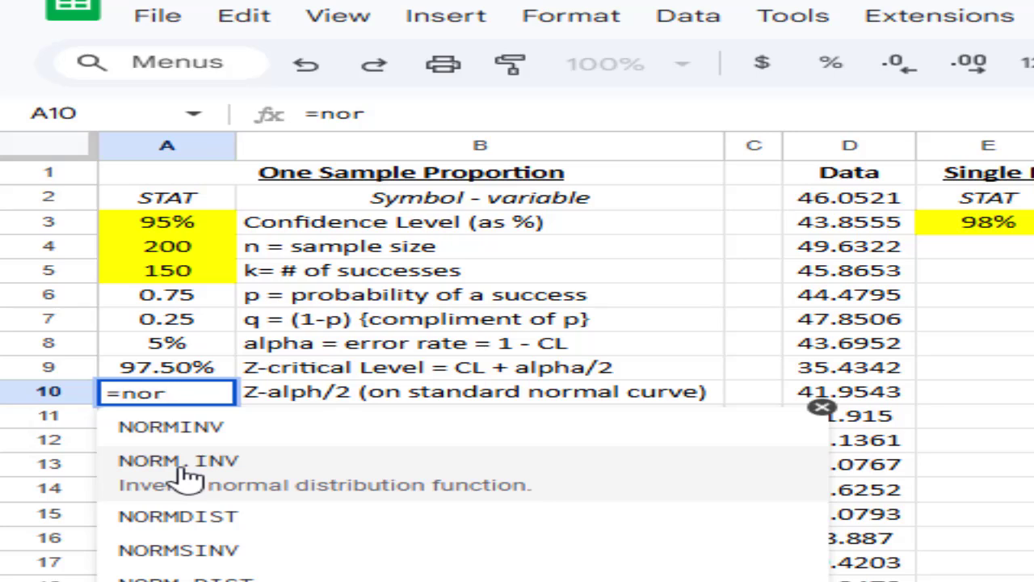
left_click(187, 476)
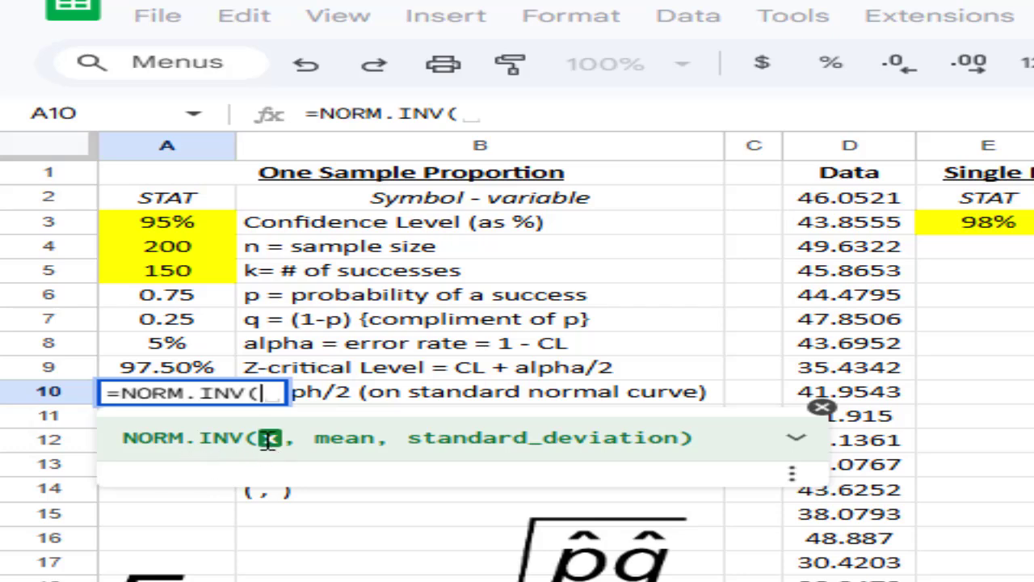
left_click(200, 372)
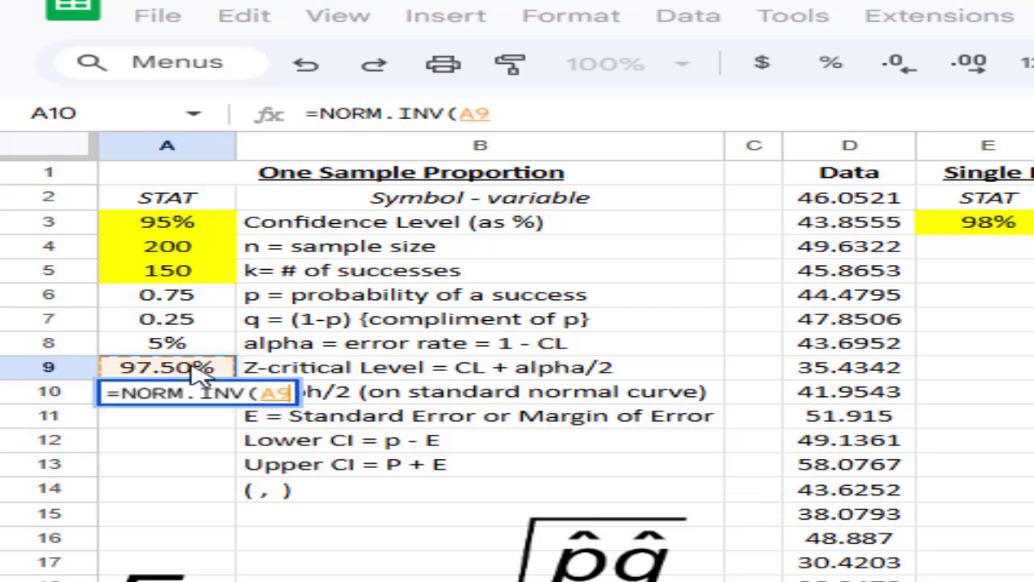
type(",")
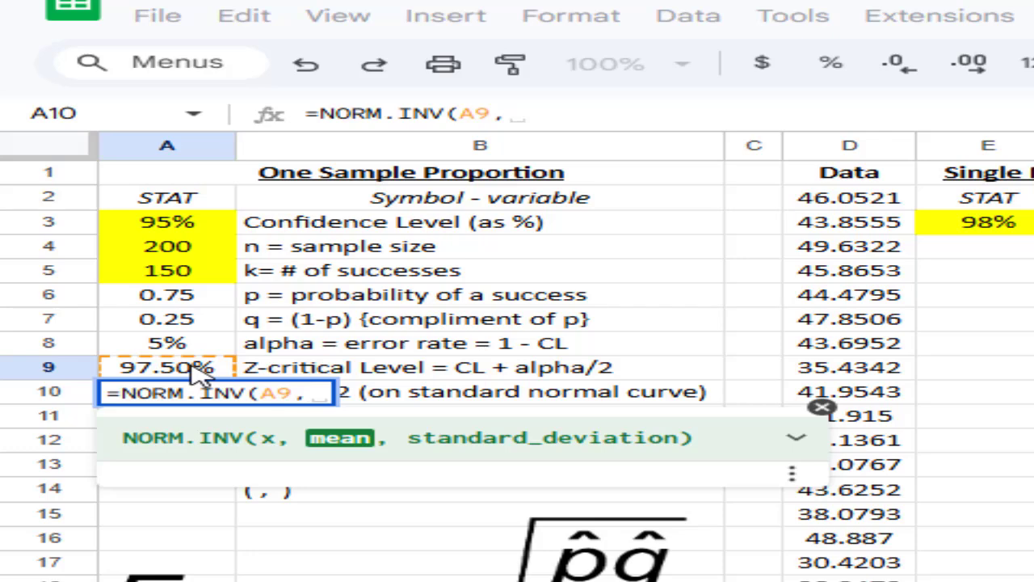
type("0,1")
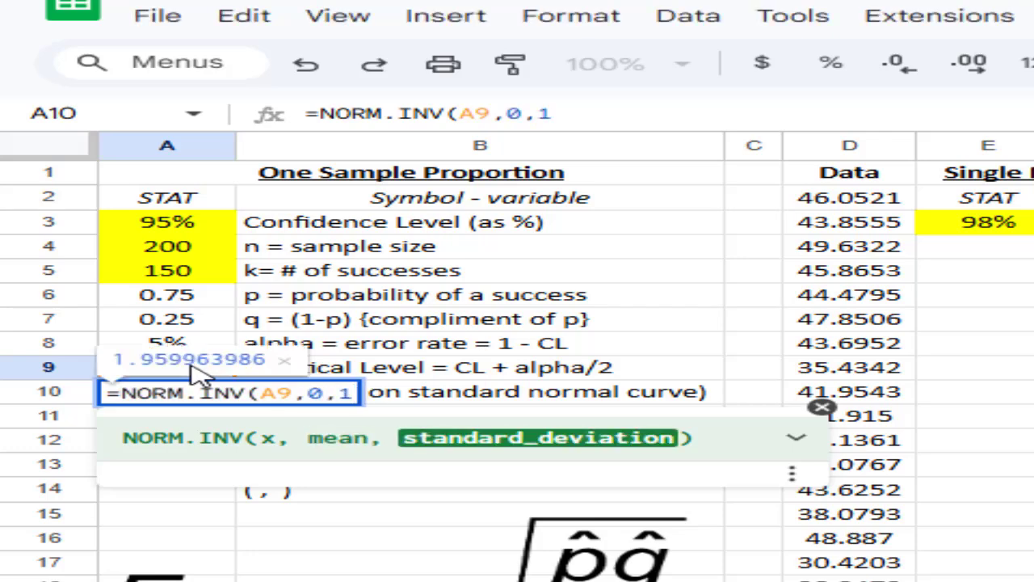
type(")")
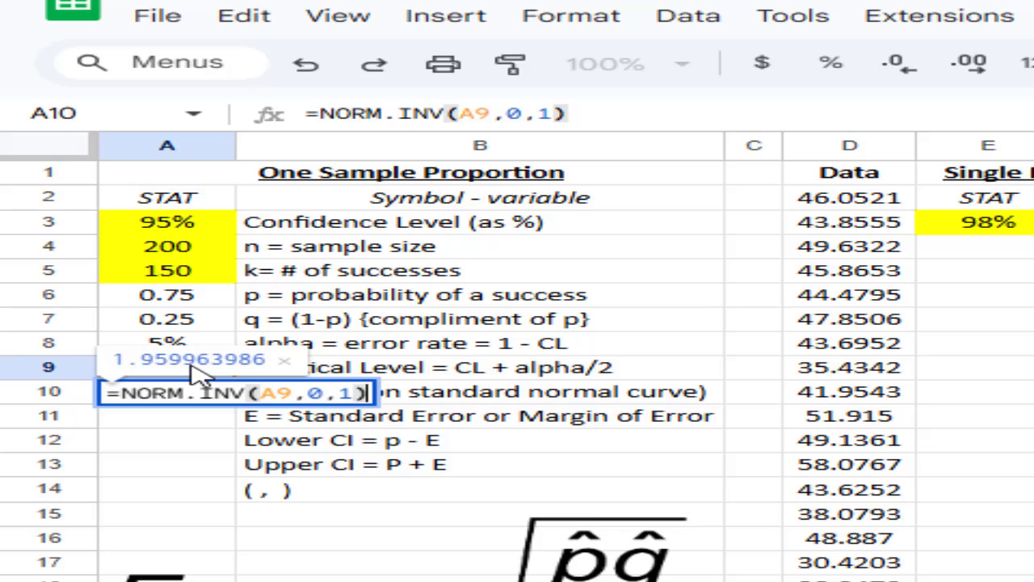
key("Return")
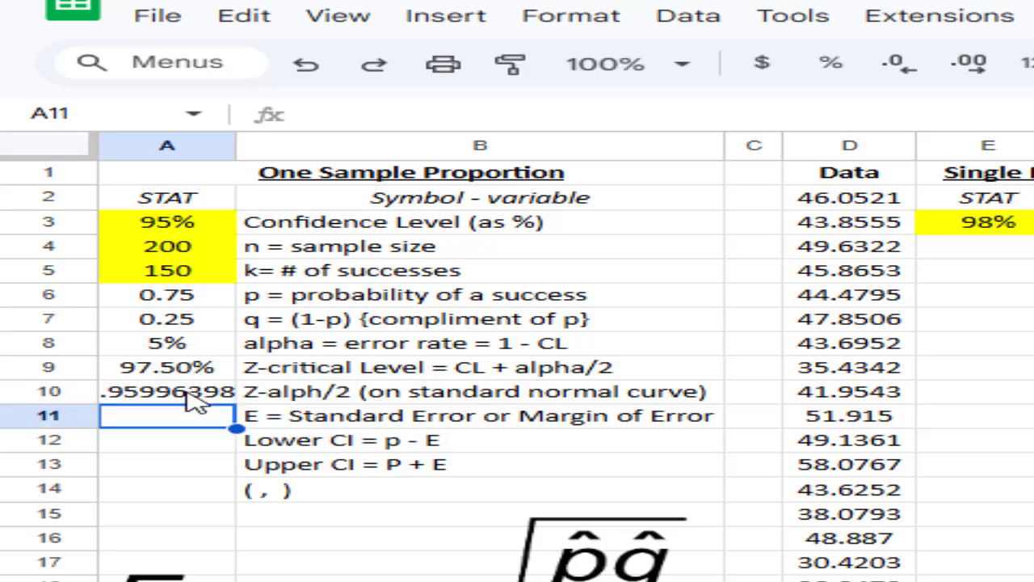
Display the Z-alpha/2 value in A10 with five decimal places.
left_click(198, 398)
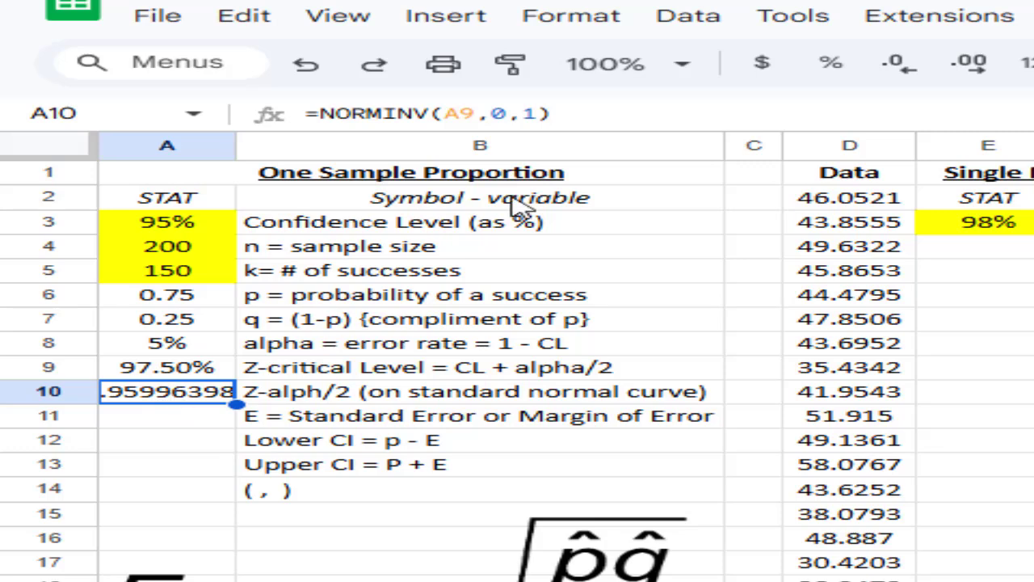
left_click(894, 68)
left_click(896, 68)
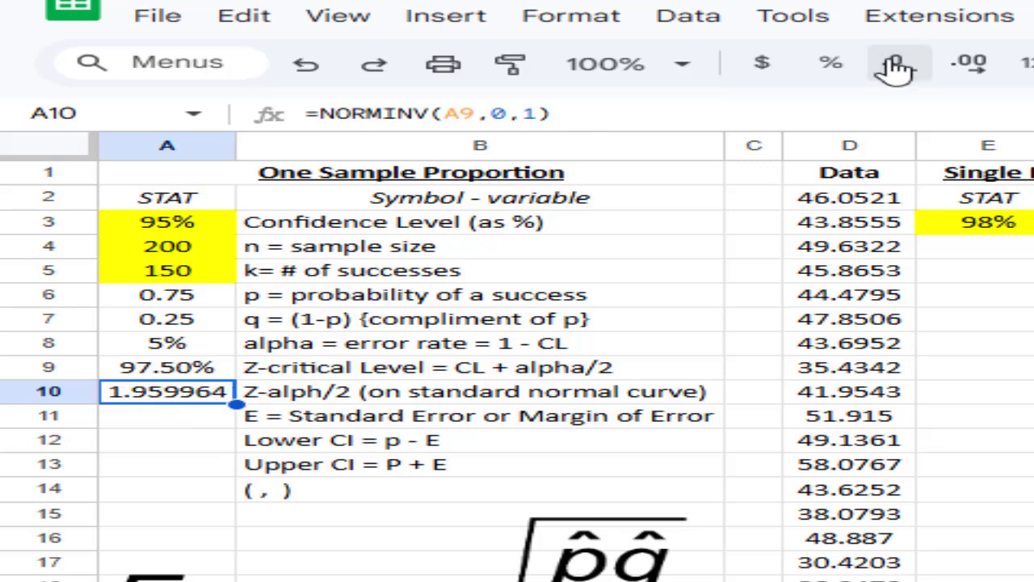
left_click(897, 68)
left_click(896, 68)
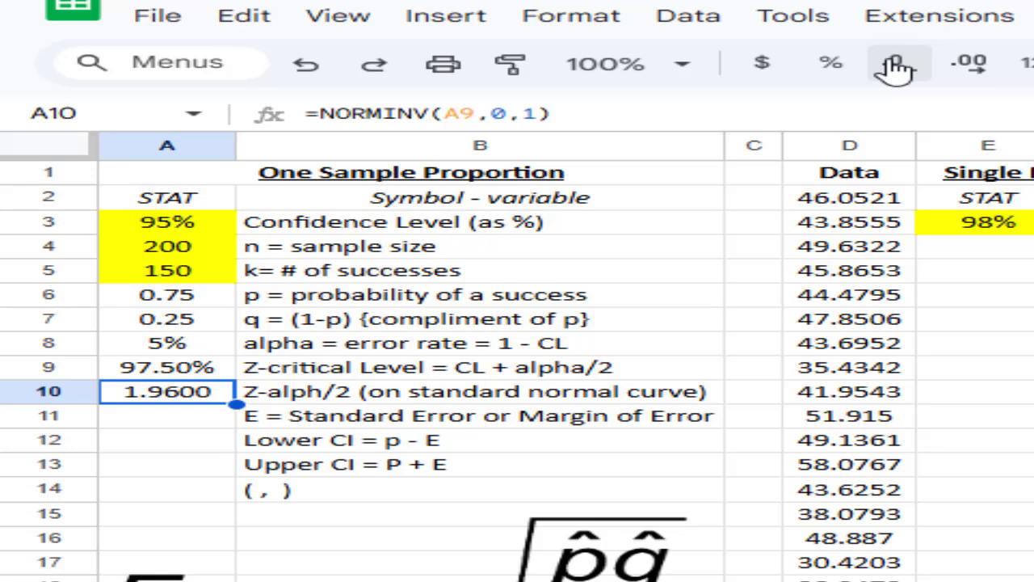
left_click(963, 66)
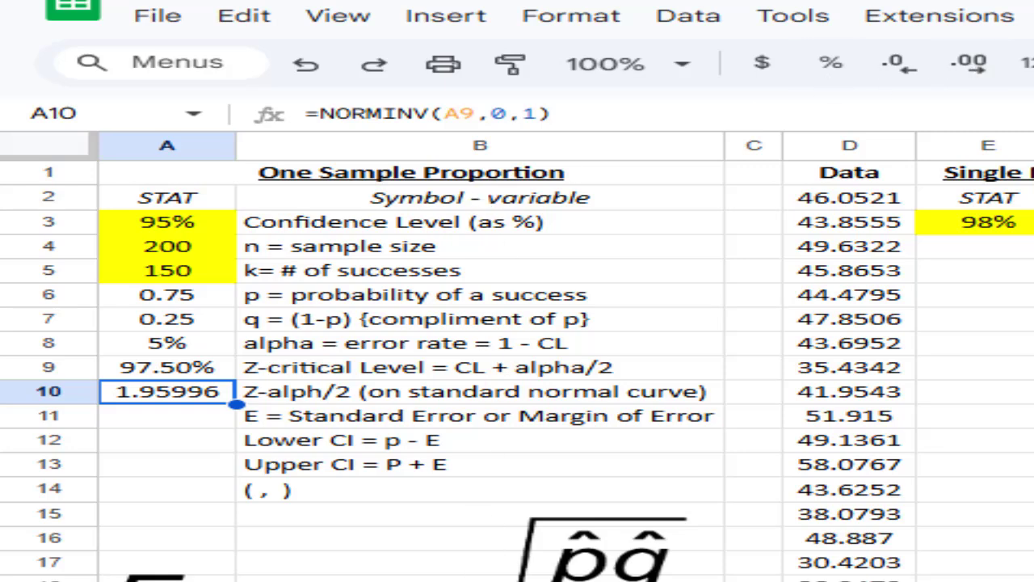
Begin the margin of error formula in A11 with the Z-alpha/2 value as a multiplier, =A10*.
left_click(165, 428)
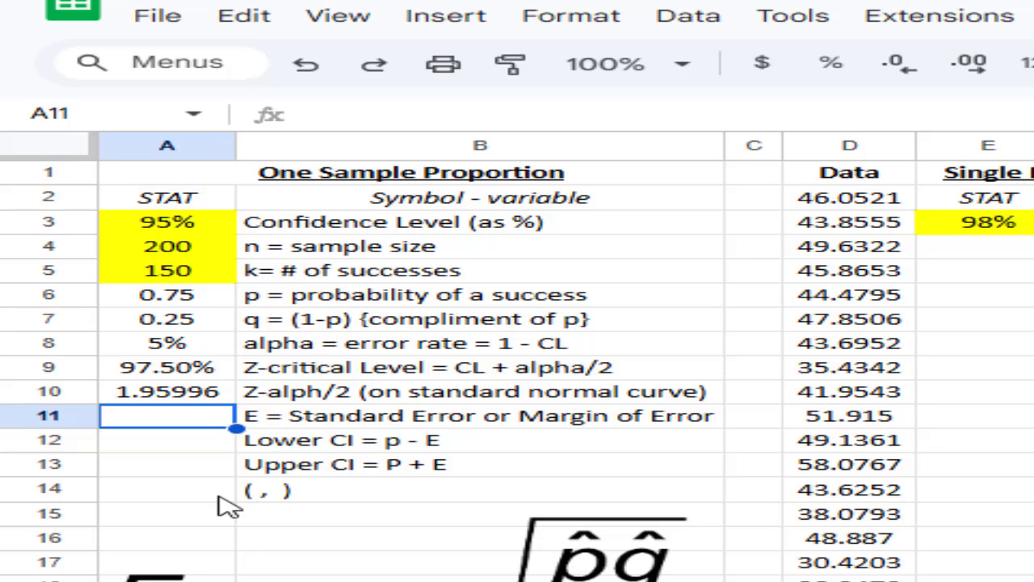
type("=")
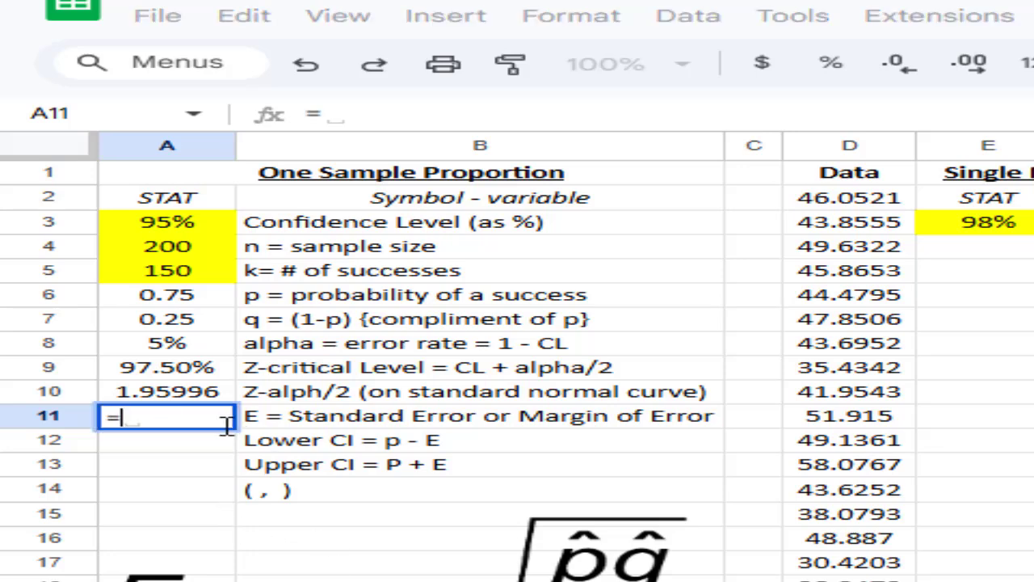
left_click(179, 389)
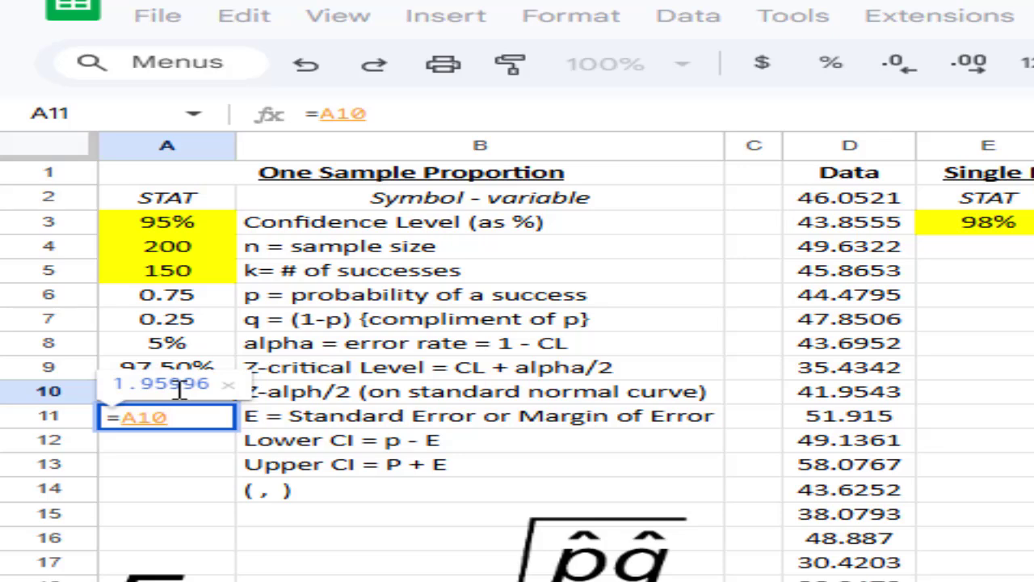
type("*")
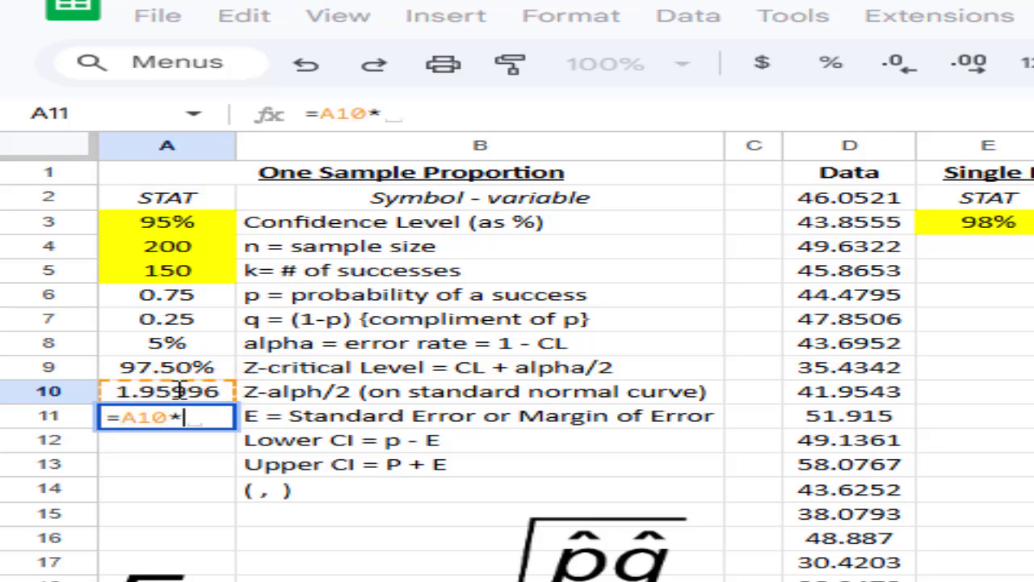
type("A")
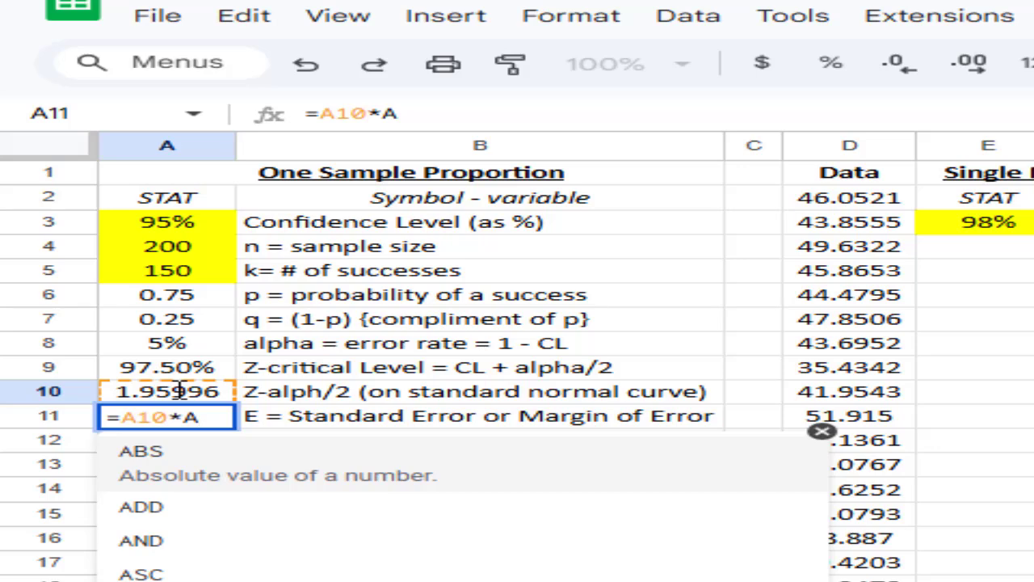
type("QRT")
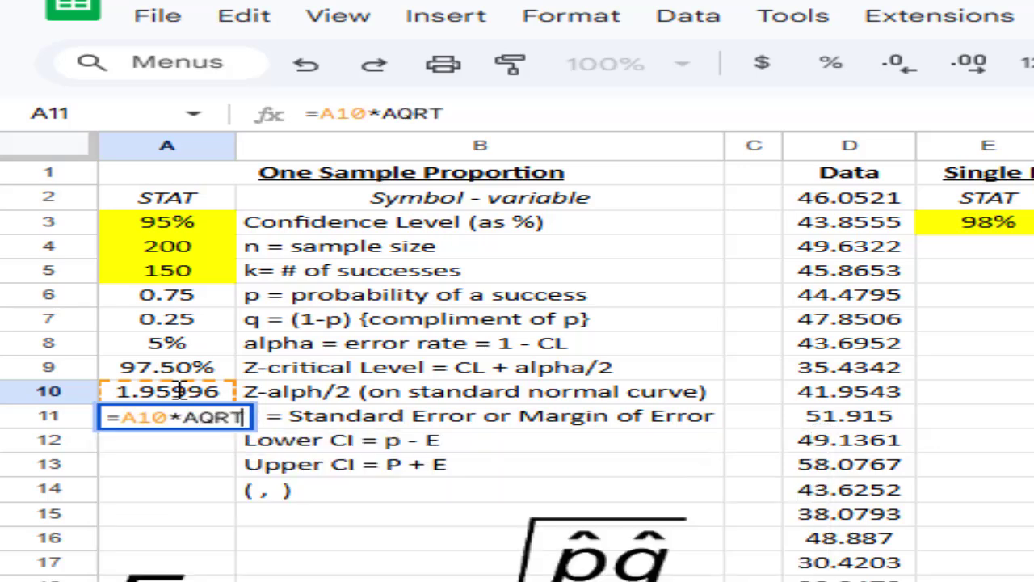
key("BackSpace")
key("BackSpace")
key("BackSpace")
key("BackSpace")
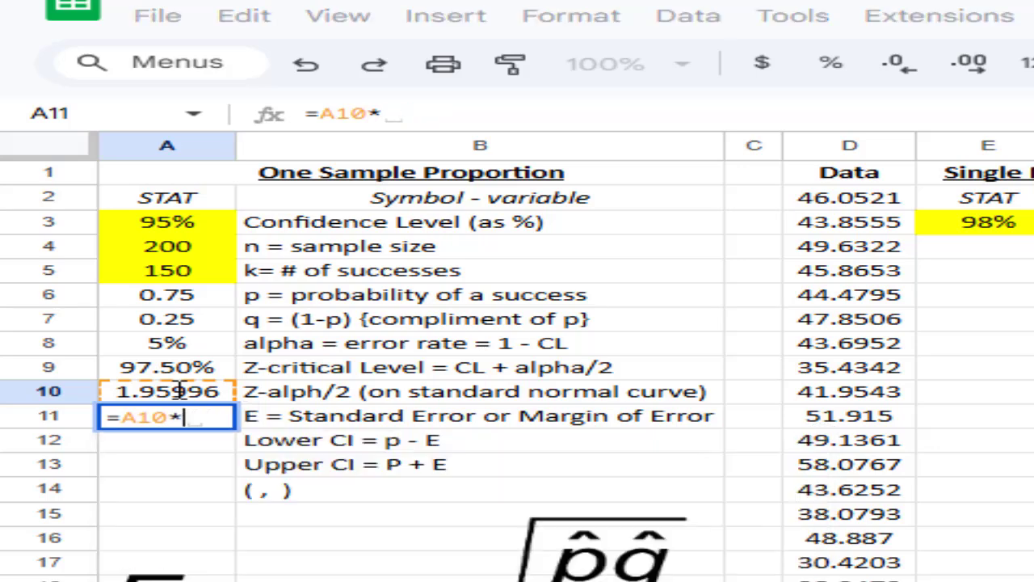
Complete the margin of error formula in A11 with the square root of p times q over n, SQRT(A6*A7/A4).
type("SQRT")
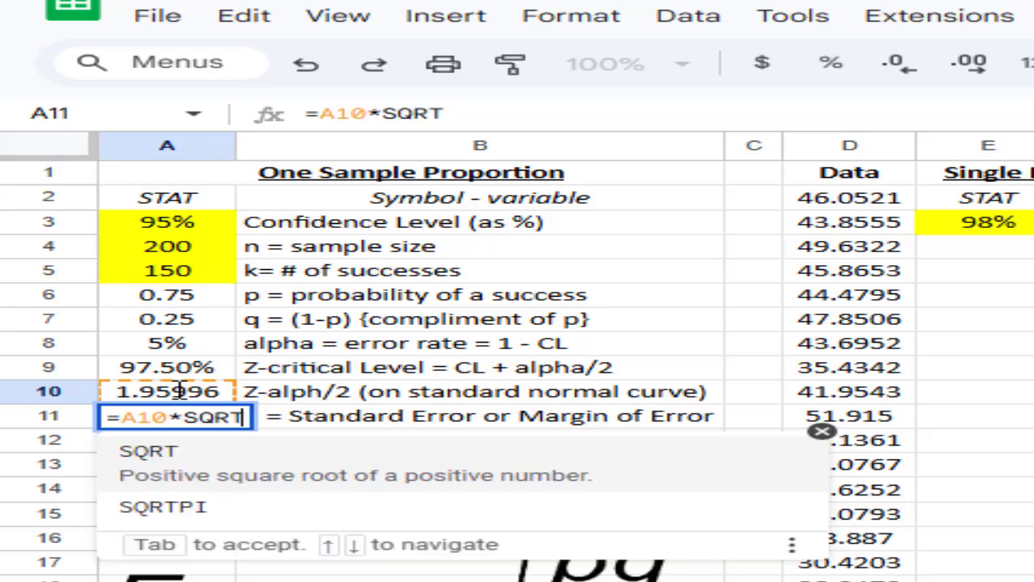
left_click(173, 467)
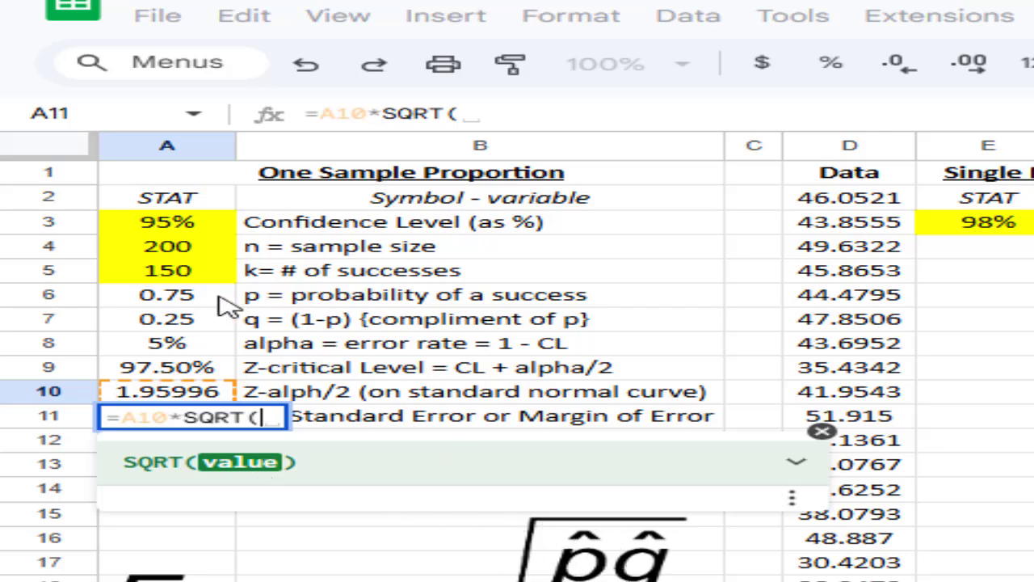
left_click(194, 298)
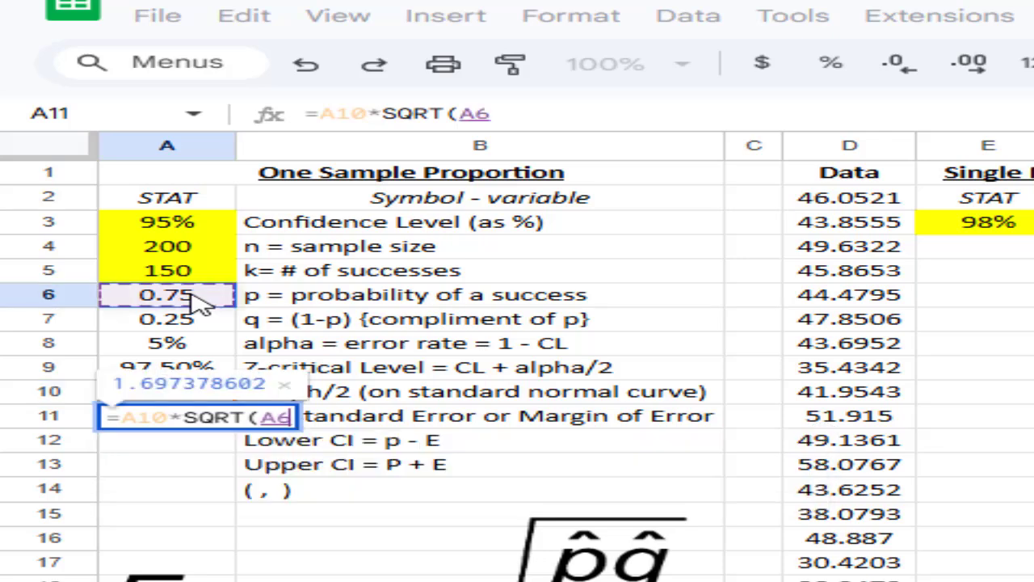
type("*")
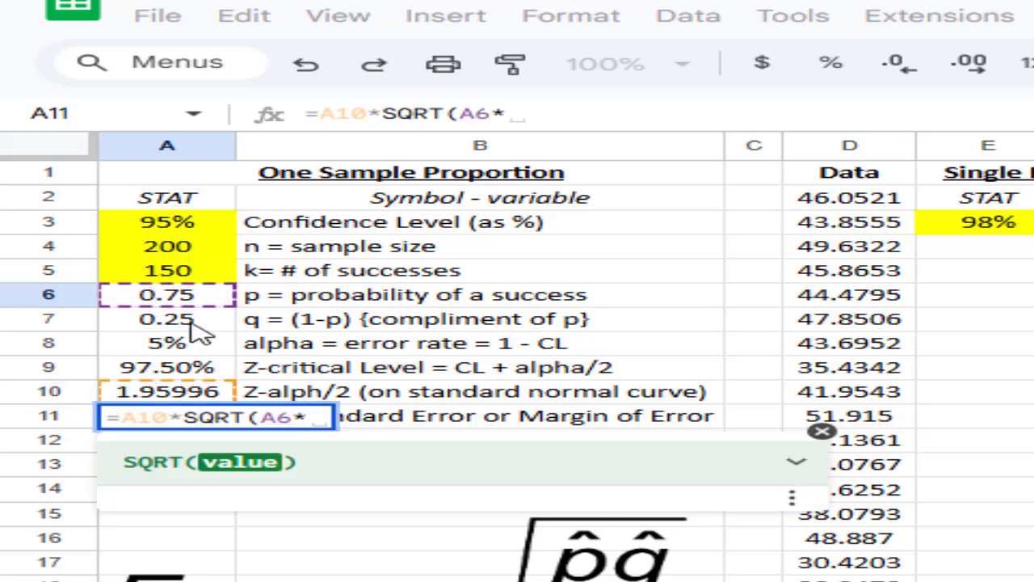
left_click(196, 323)
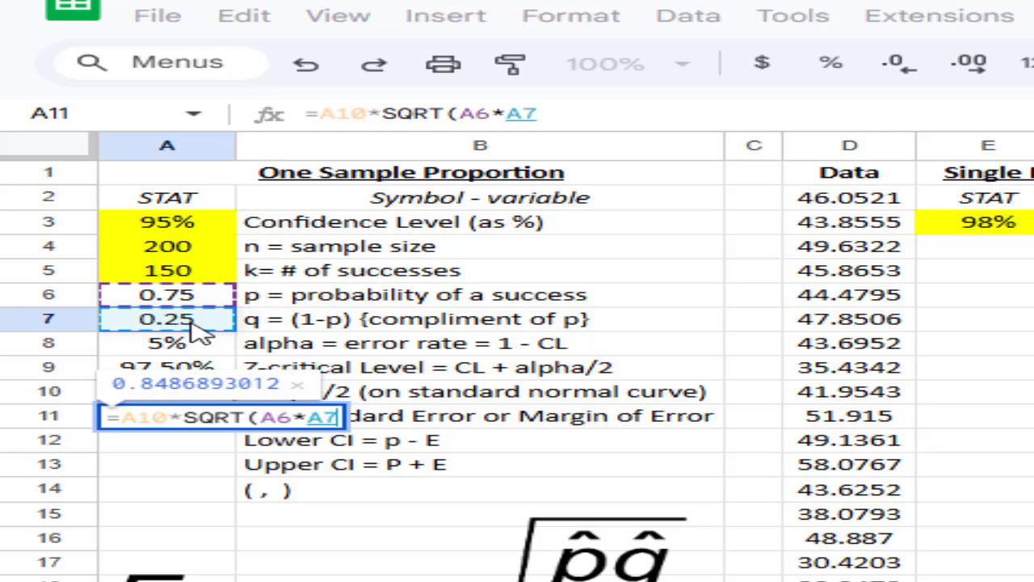
type("/")
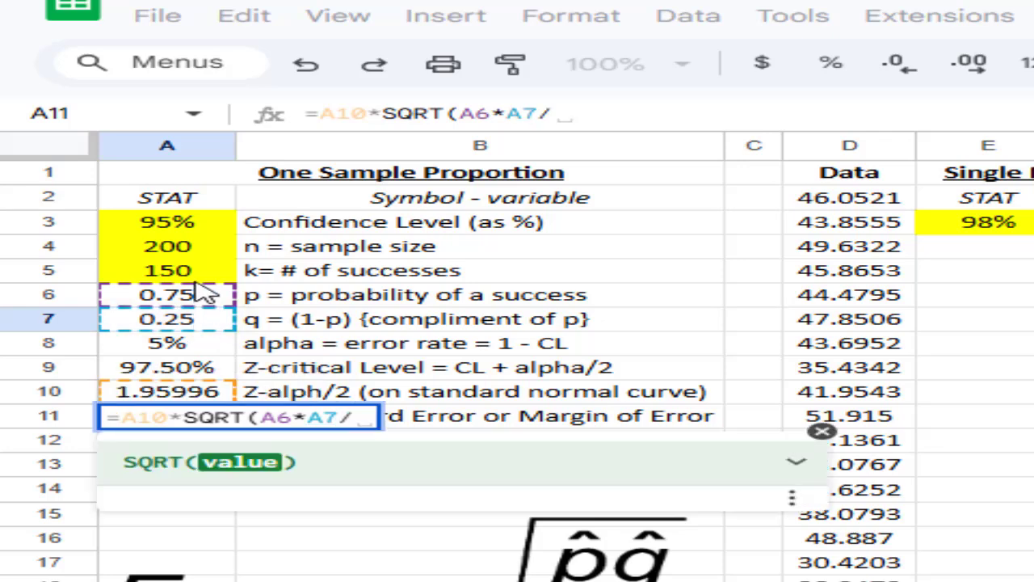
left_click(183, 254)
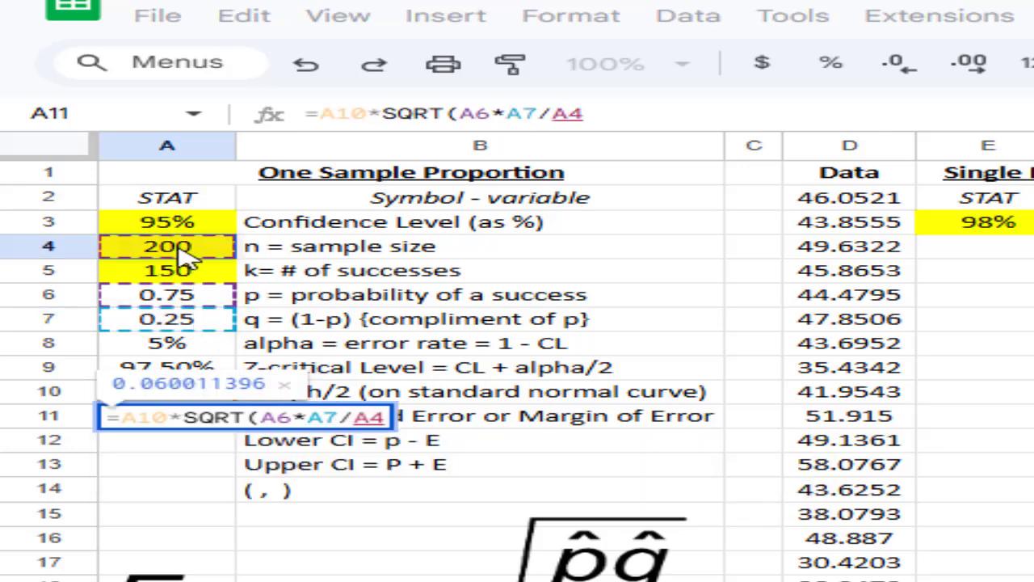
type(")")
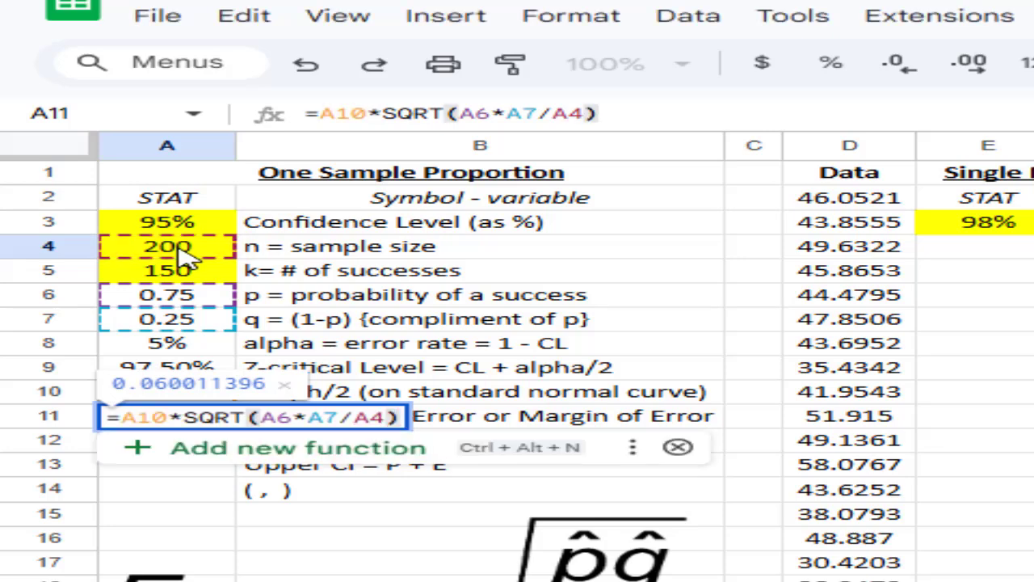
key("Return")
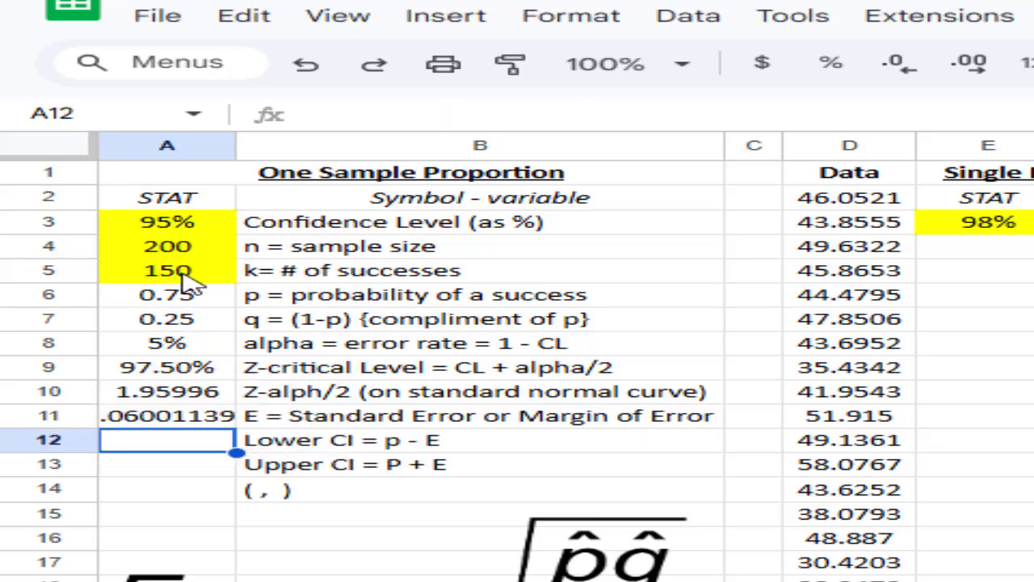
Display the margin of error in A11 with five decimal places.
left_click(156, 422)
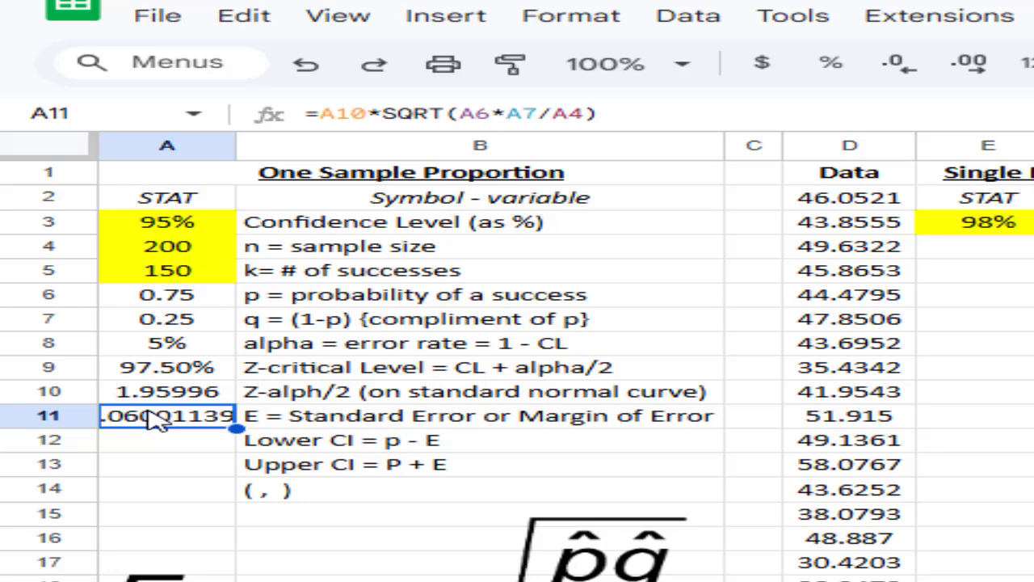
left_click(916, 71)
left_click(915, 71)
left_click(915, 72)
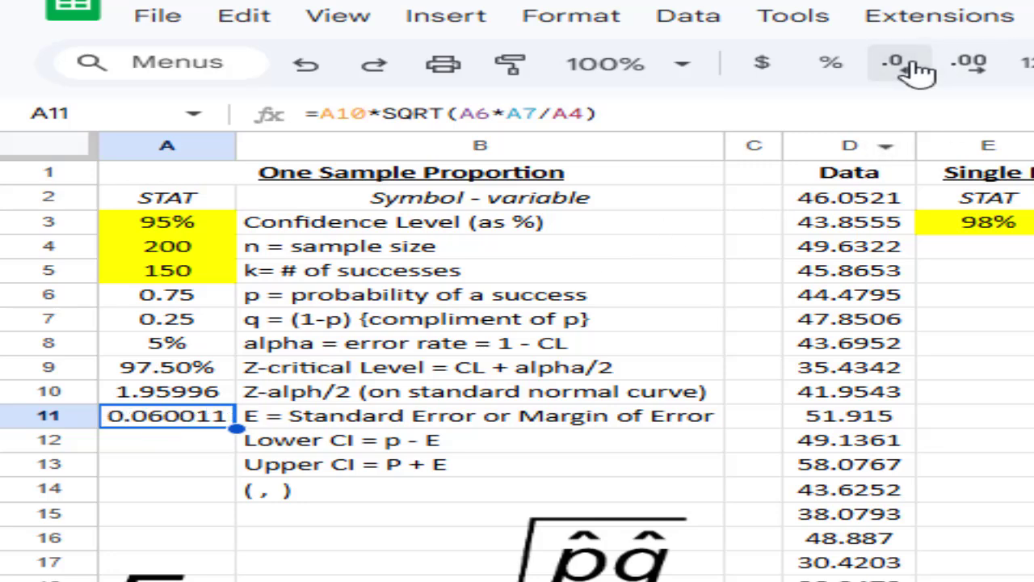
left_click(915, 71)
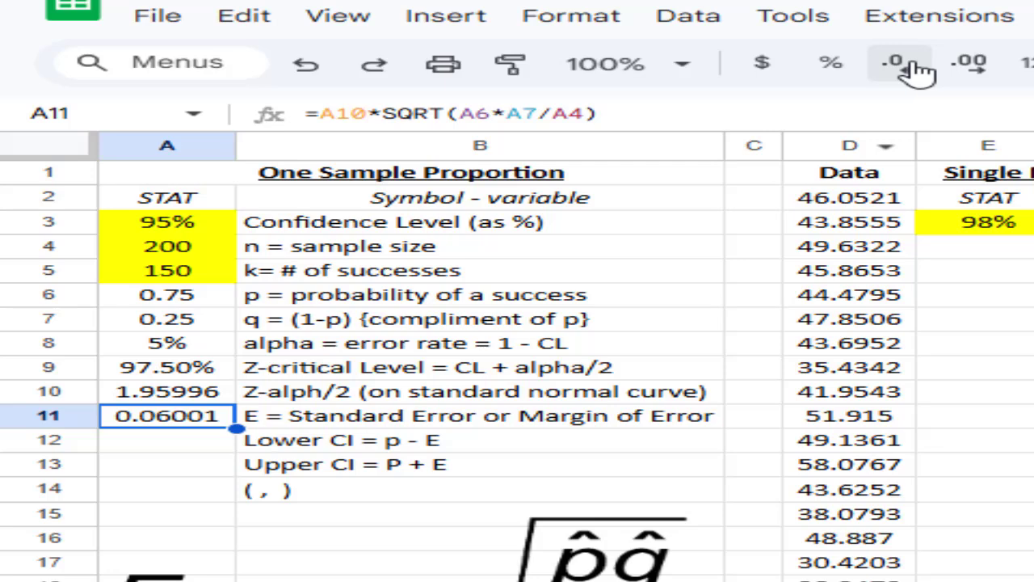
key("Return")
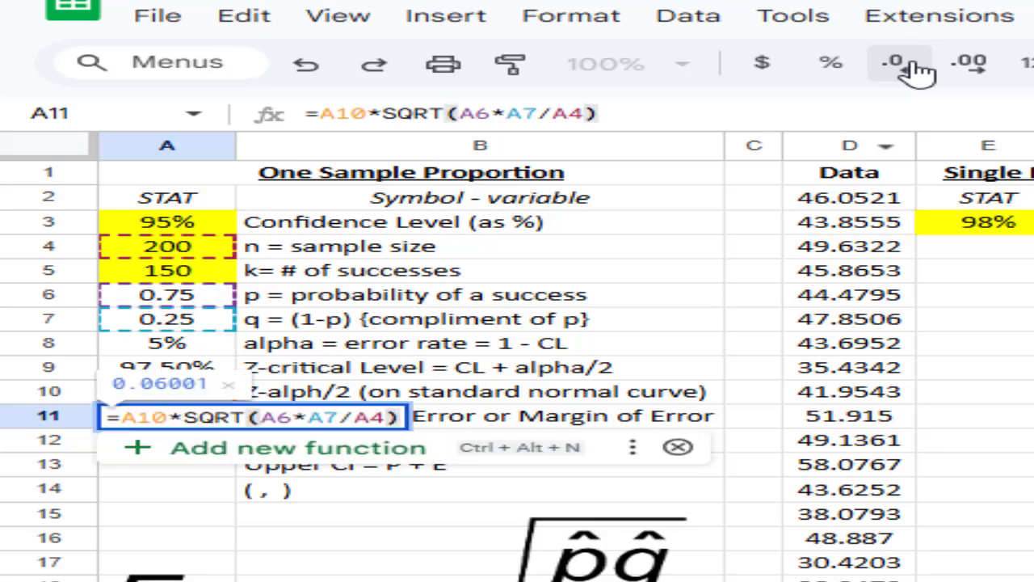
key("Return")
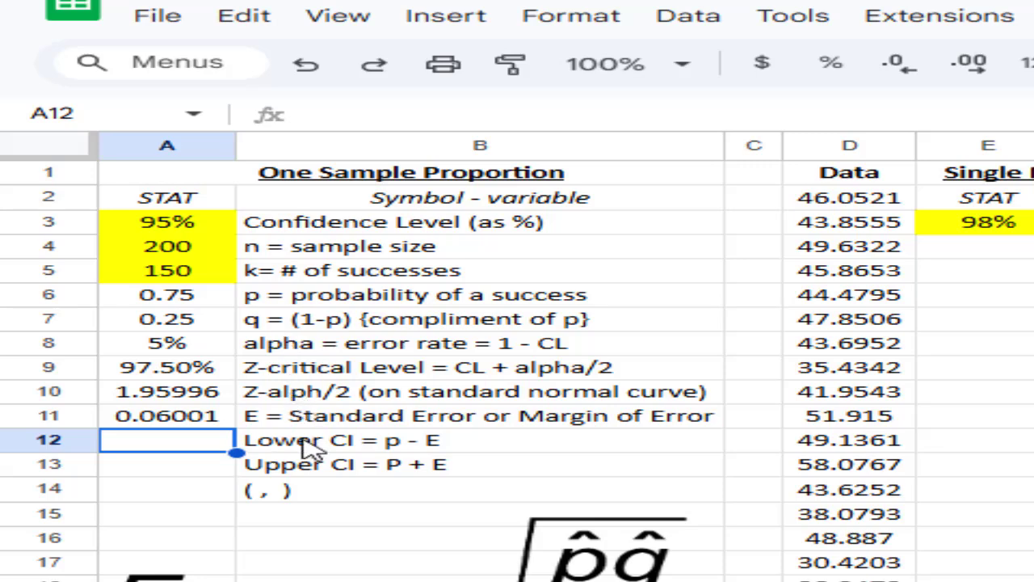
Calculate the lower confidence bound in A12 as p minus the margin of error, =A6-A11.
type("=")
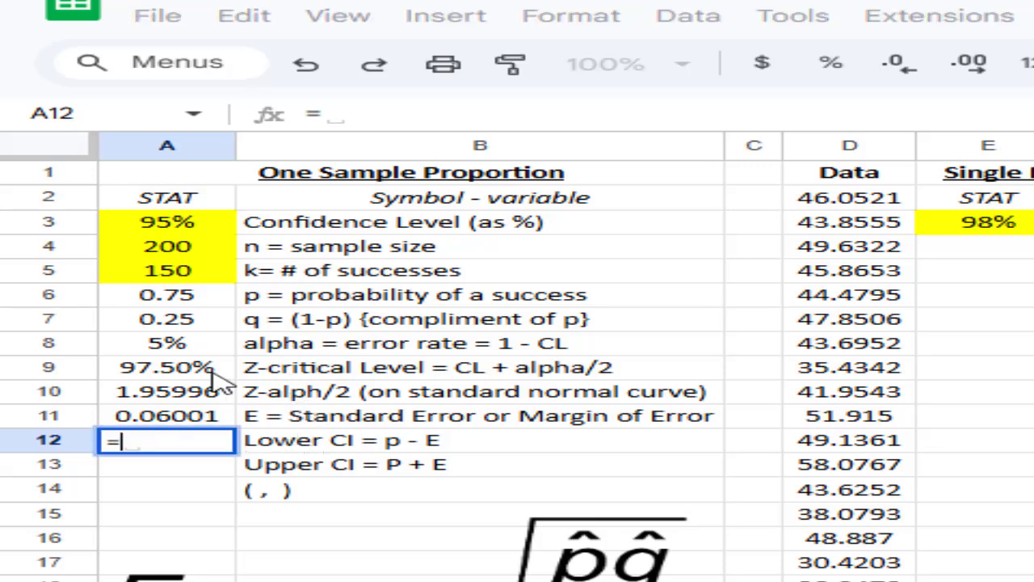
left_click(178, 304)
type("-")
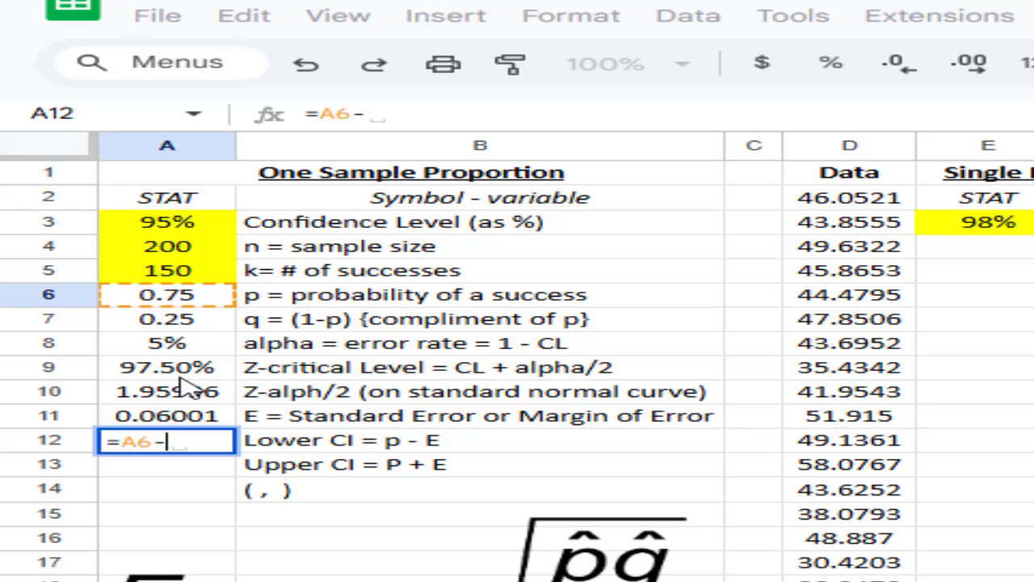
left_click(183, 417)
key("Return")
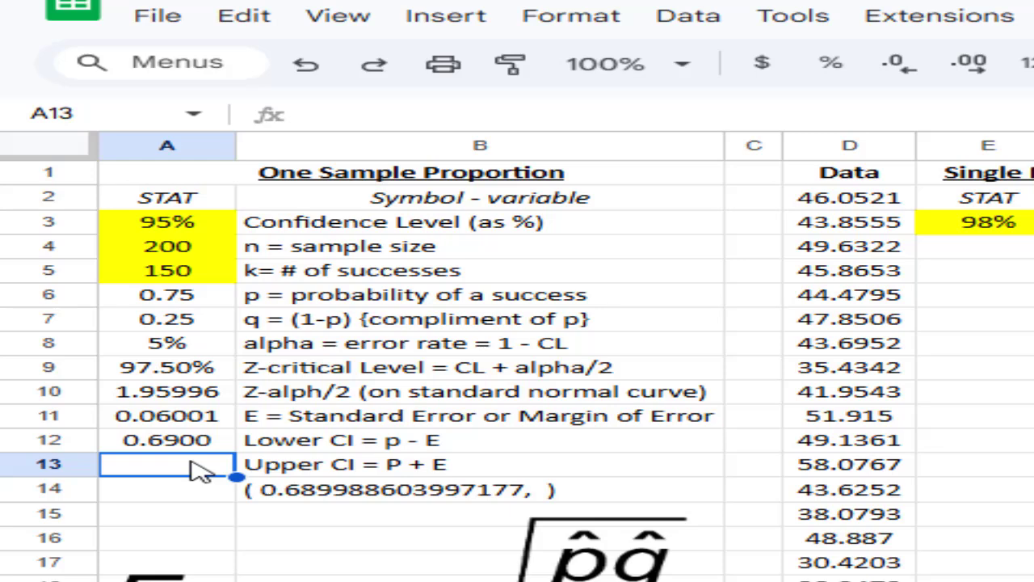
Calculate the upper confidence bound in A13 as p plus the margin of error, =A6+A11.
type("=")
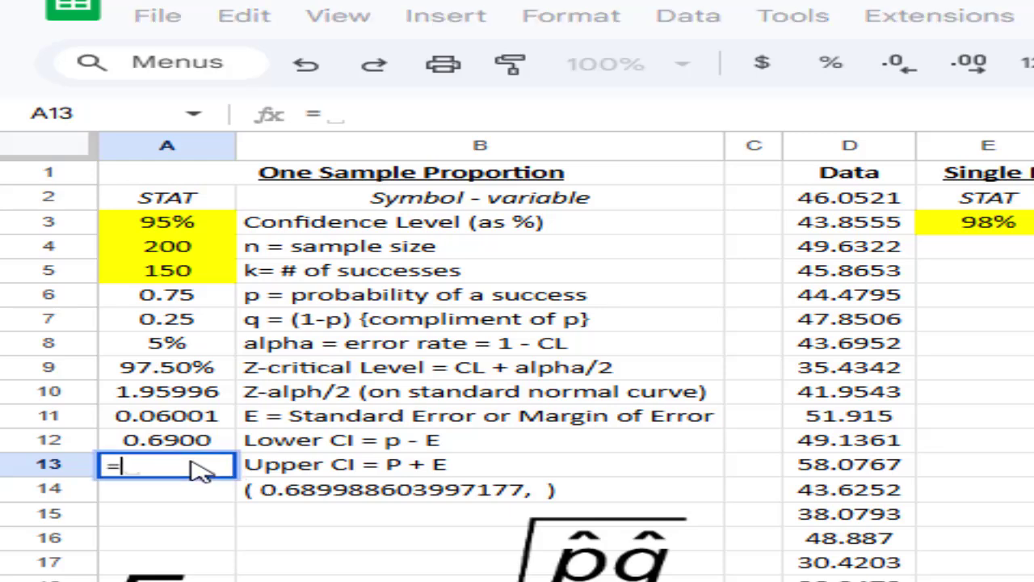
left_click(197, 303)
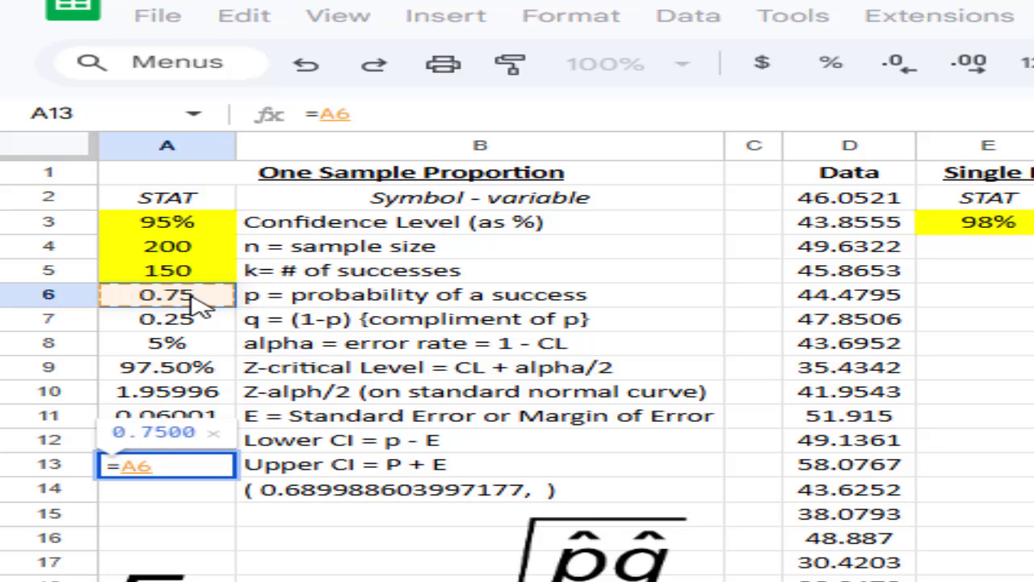
type("+")
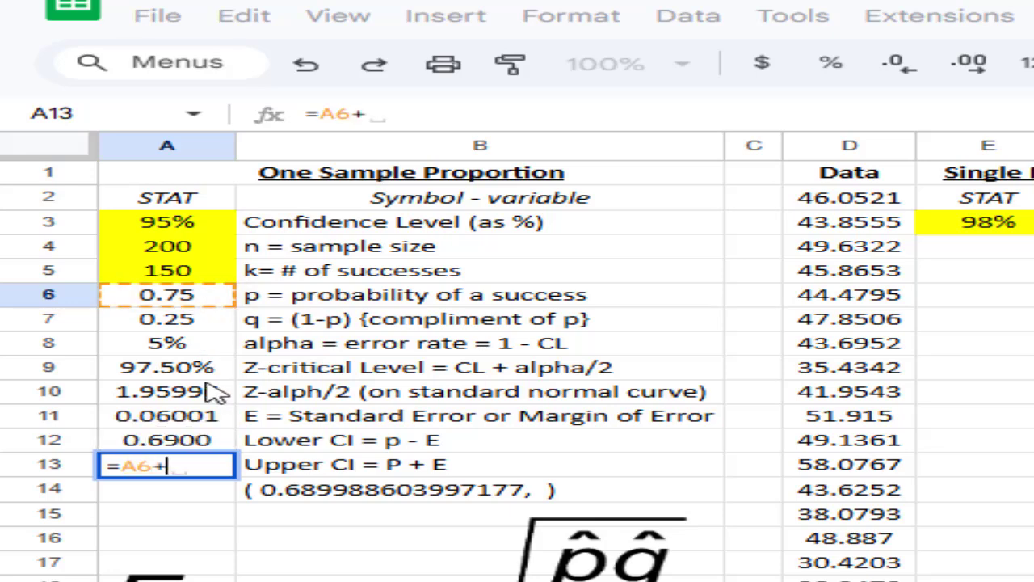
left_click(189, 417)
key("Return")
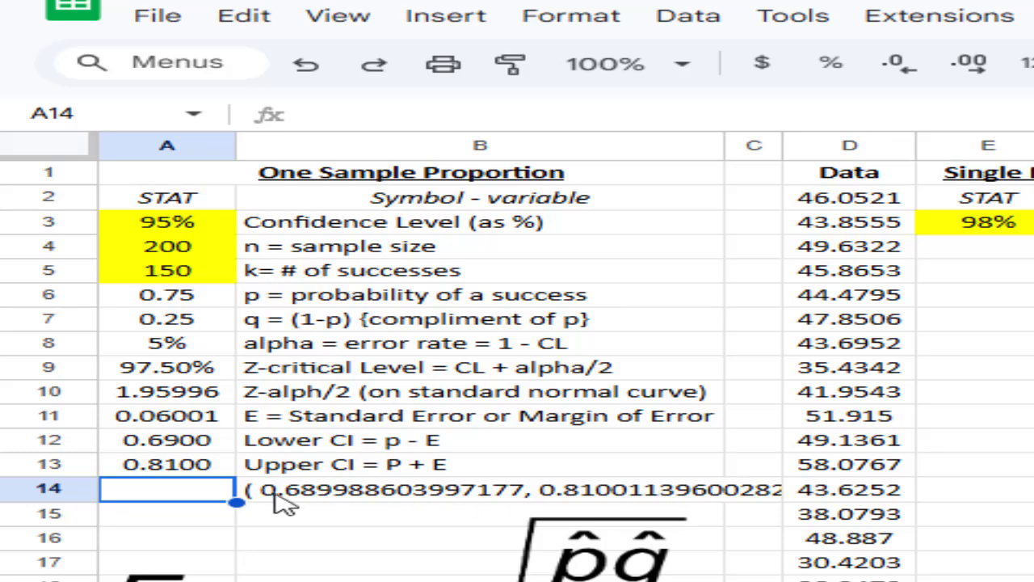
Wrap the lower bound reference in the B14 interval formula with round(A12,4).
left_click(368, 501)
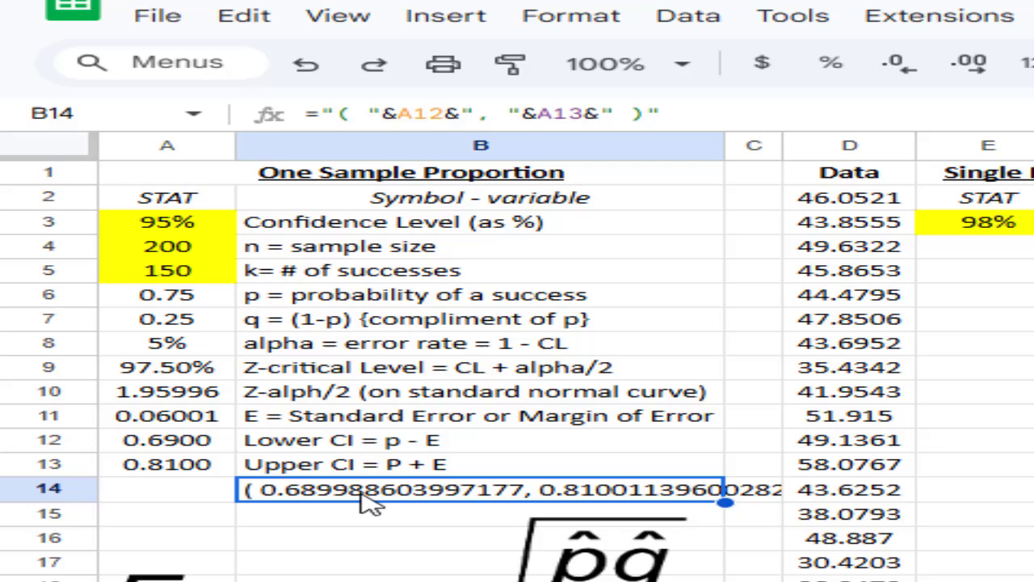
left_click(397, 116)
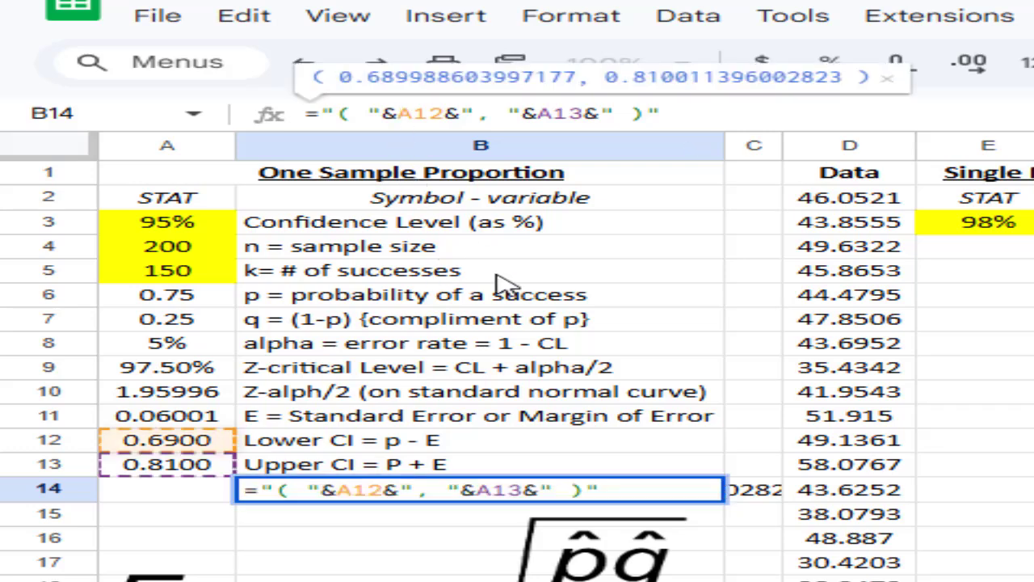
type("round")
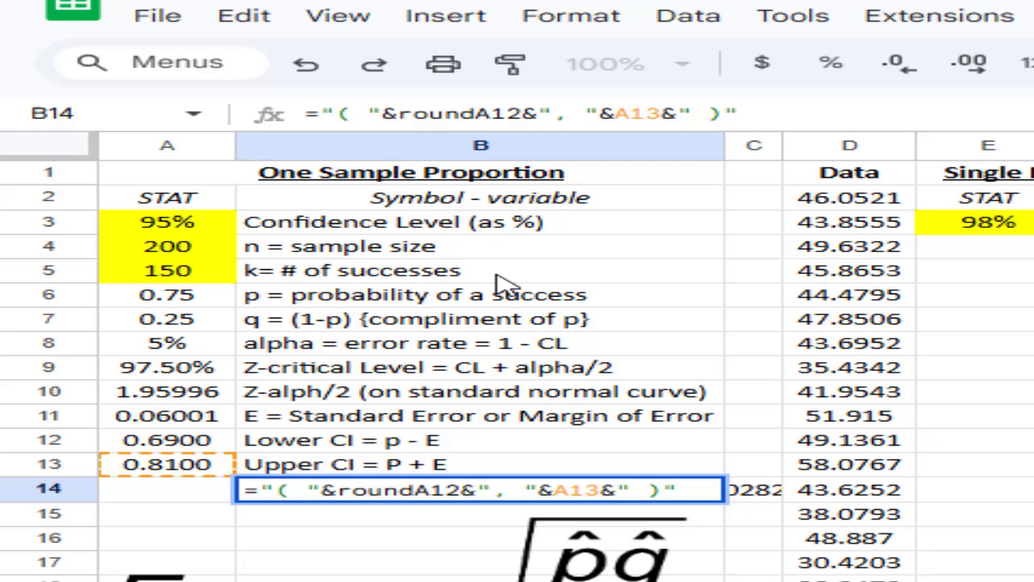
type("(")
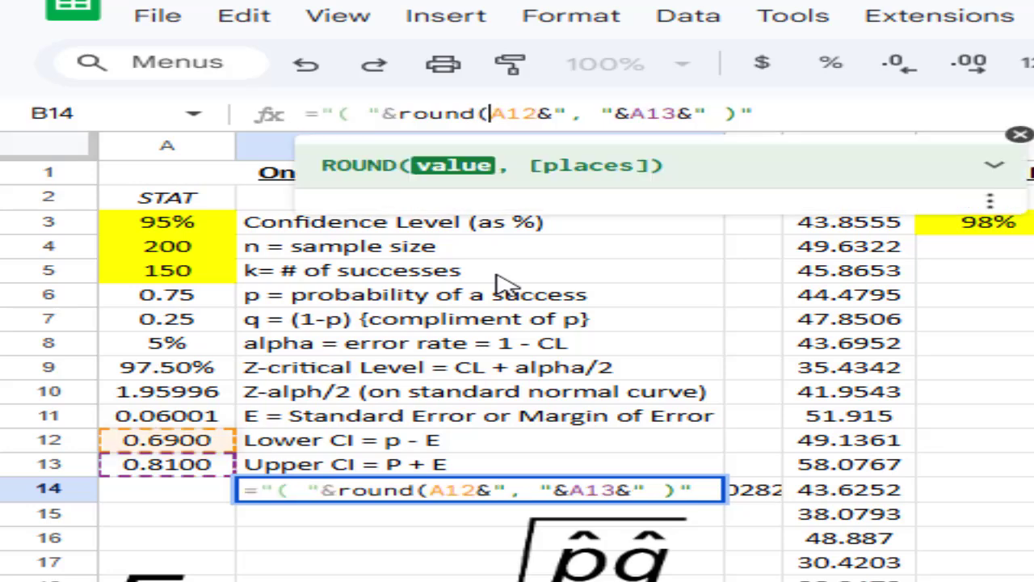
key("Right")
key("Right")
key("Right")
type(",4")
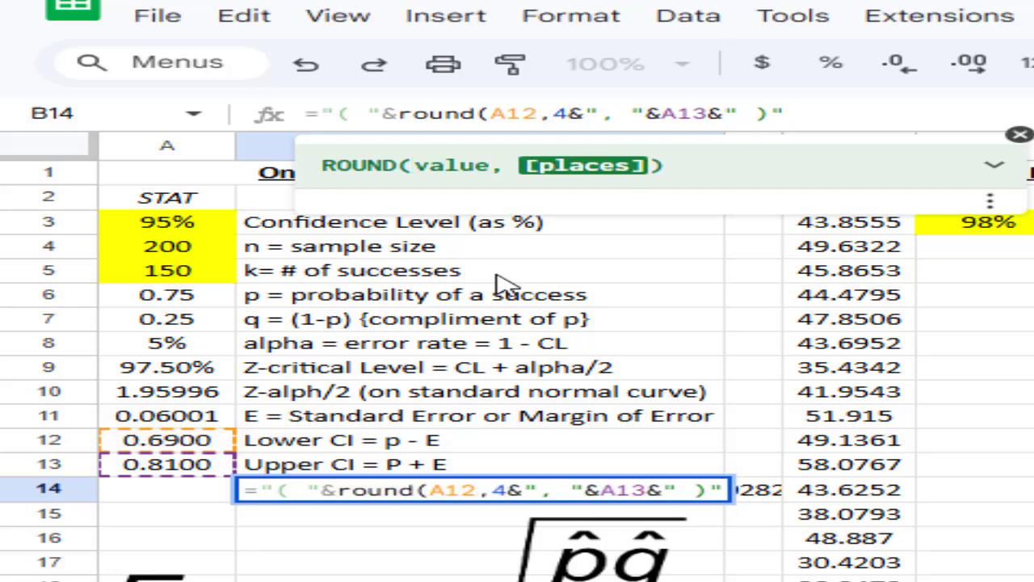
type(")")
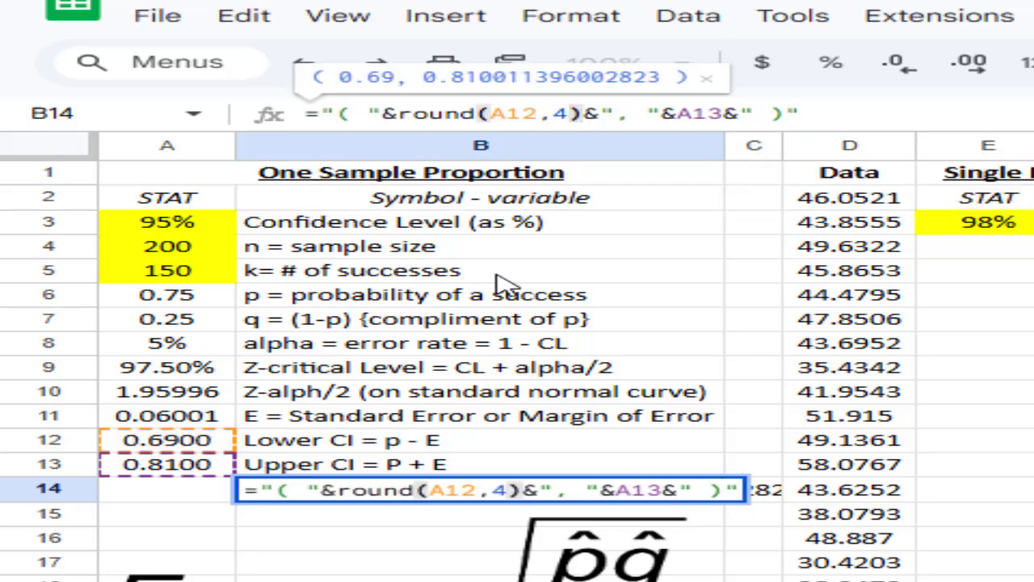
Wrap the upper bound reference in the B14 interval formula with round(A13,4) and commit the formula.
key("Right")
key("Right")
key("Right")
key("Right")
key("Right")
key("Right")
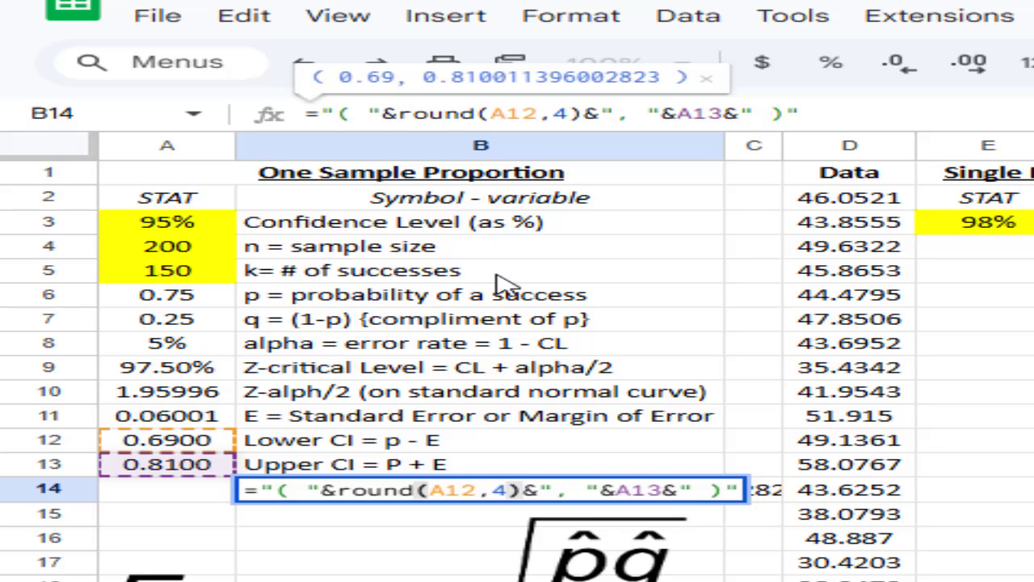
type("round(")
key("Right")
key("Right")
key("Right")
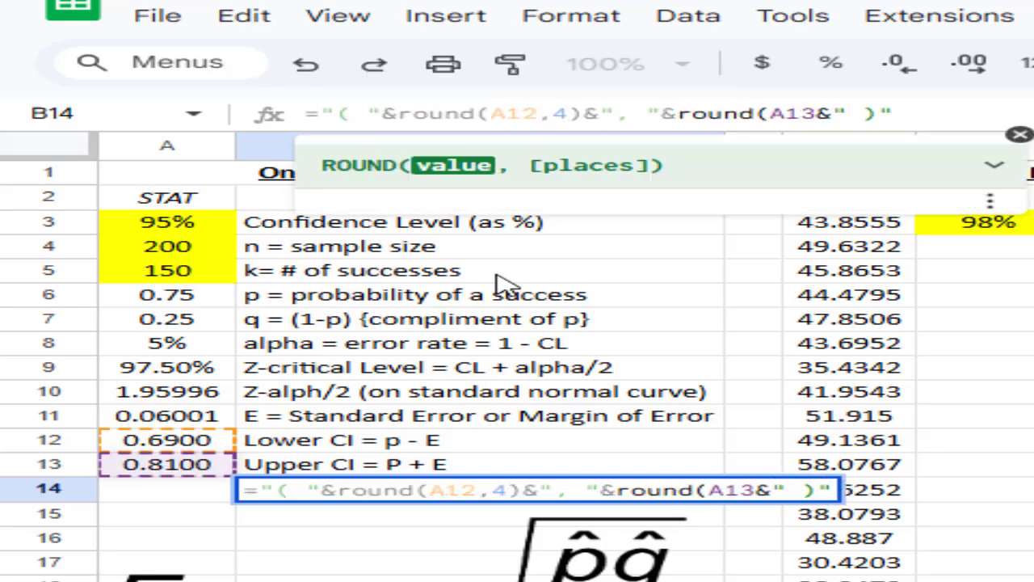
type(",4")
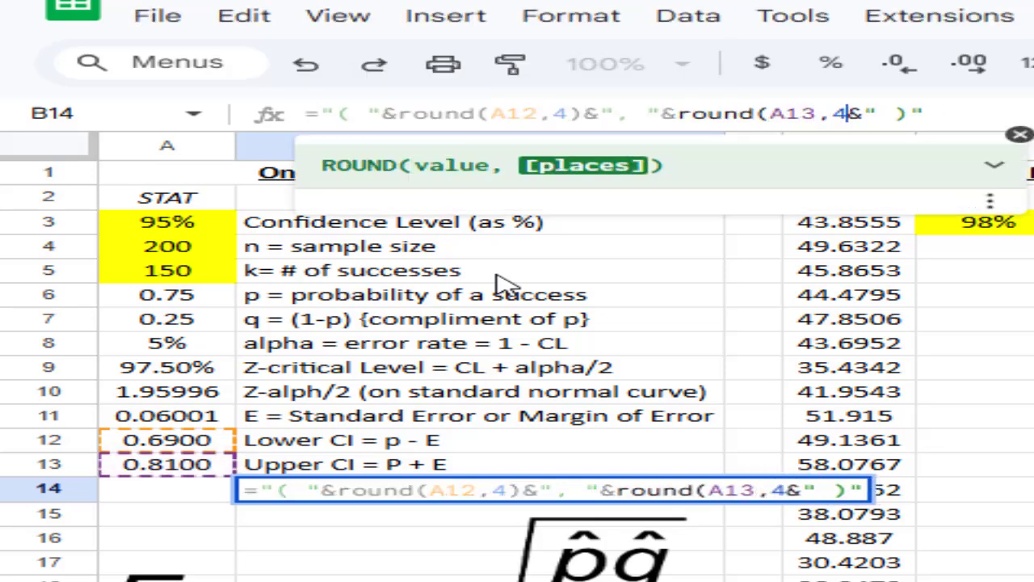
type(")")
key("Return")
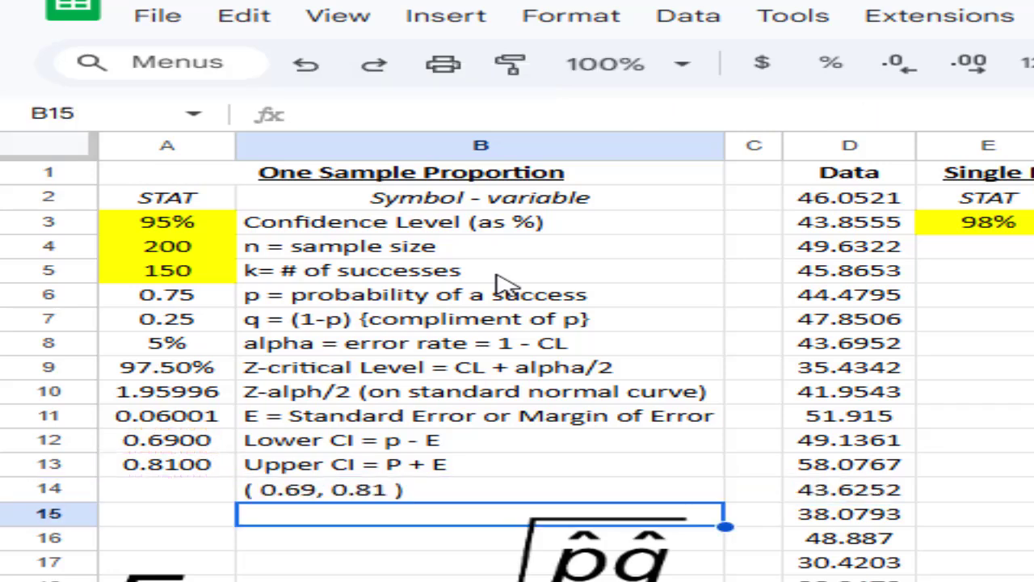
Review the interval in B14, its bounds in A12 and A13, and the sample values in the Data column.
key("Up")
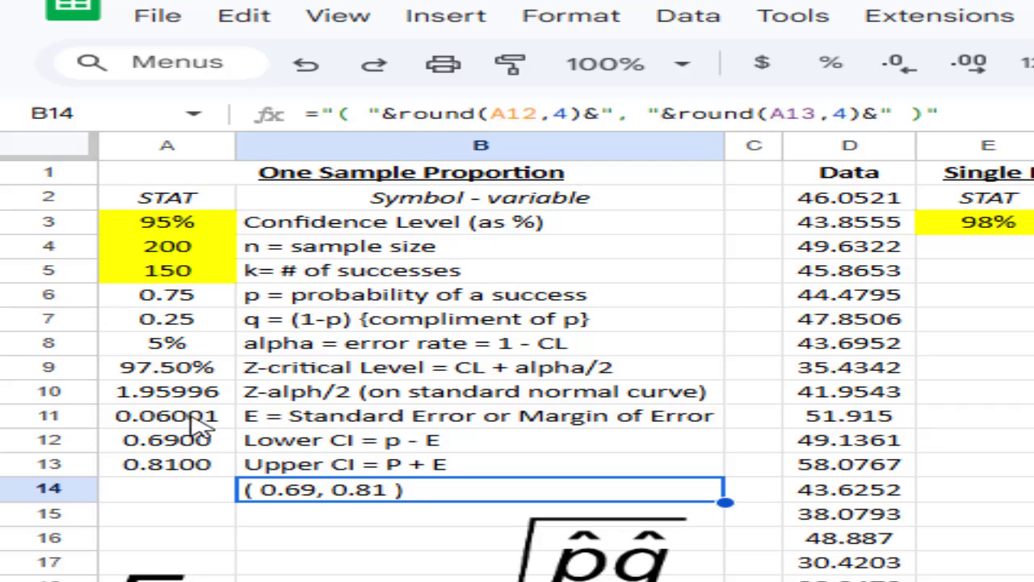
left_click(197, 445)
left_click(200, 469)
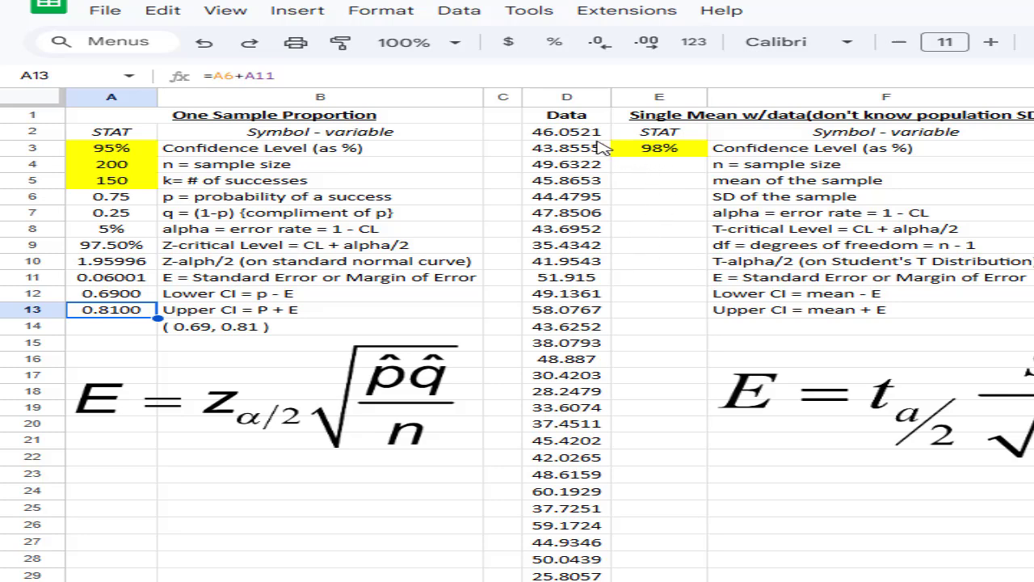
left_click(564, 97)
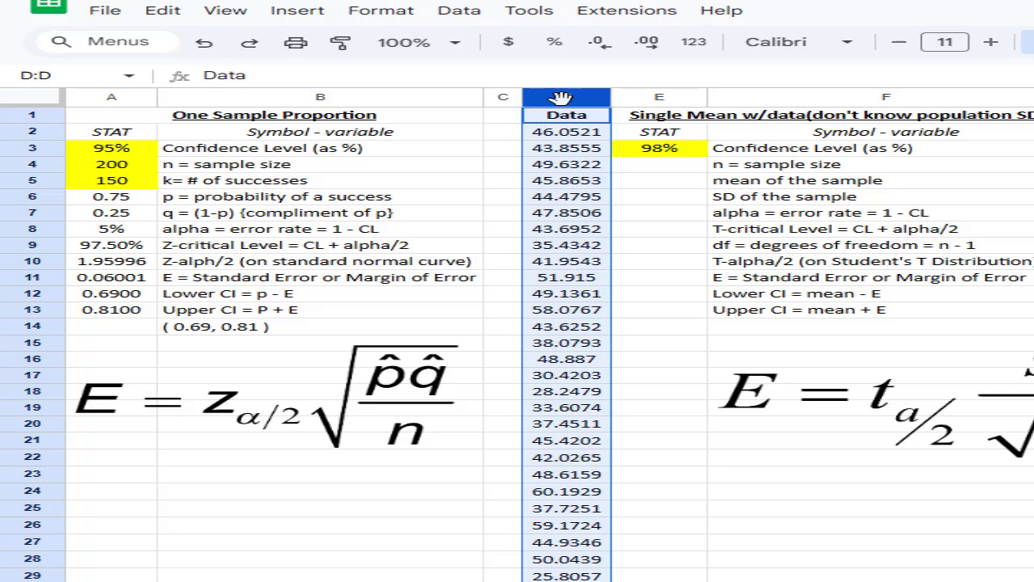
left_click(654, 214)
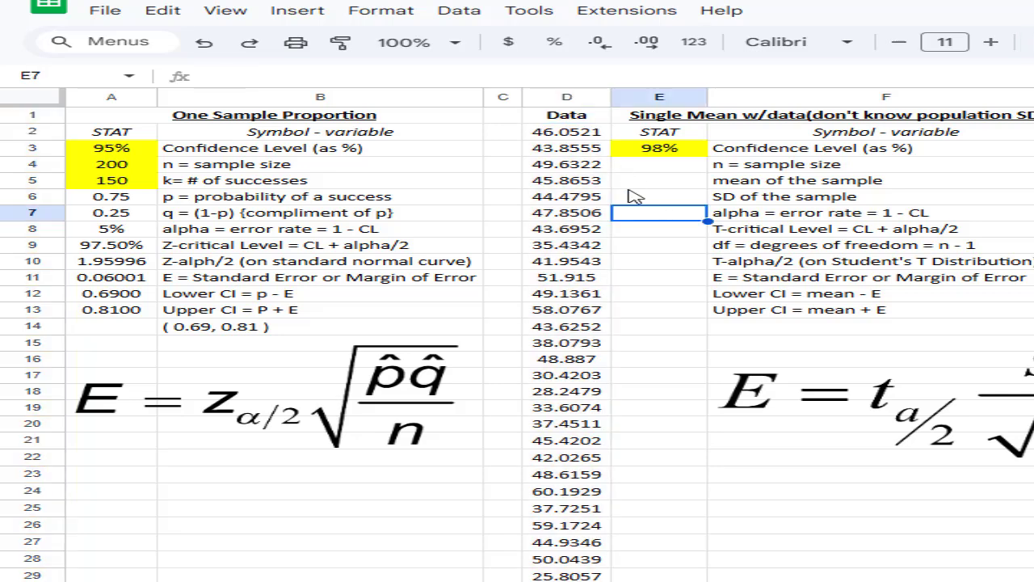
left_click_drag(576, 139, 591, 464)
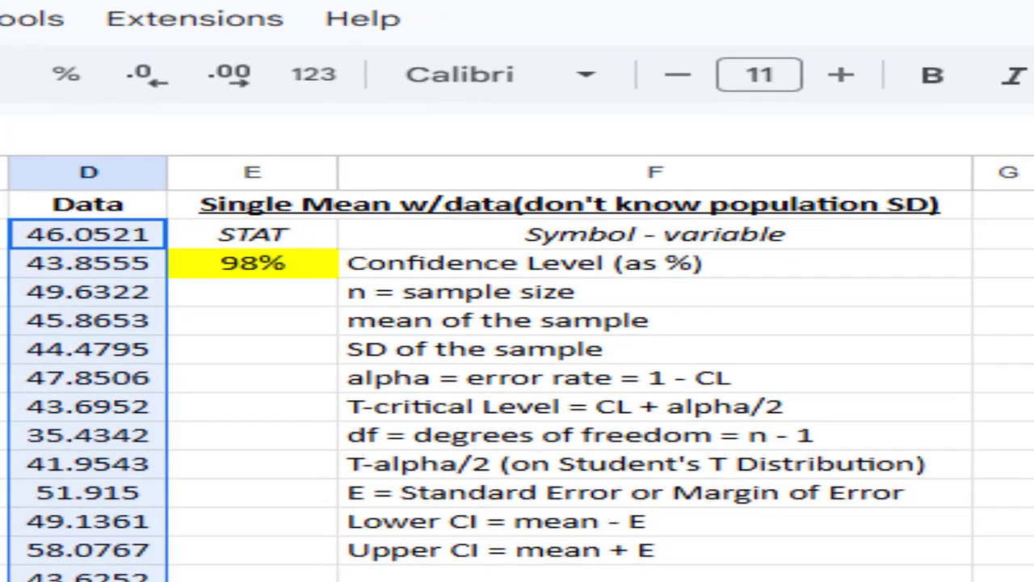
left_click(660, 347)
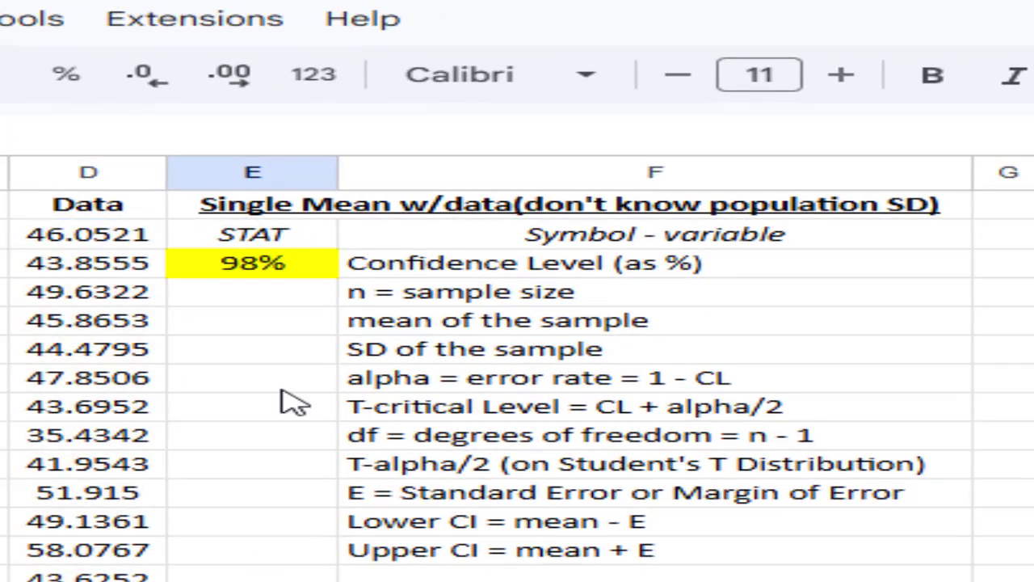
Calculate the sample size n in E4 by counting the values in the Data column, =COUNT(D:D).
left_click(275, 299)
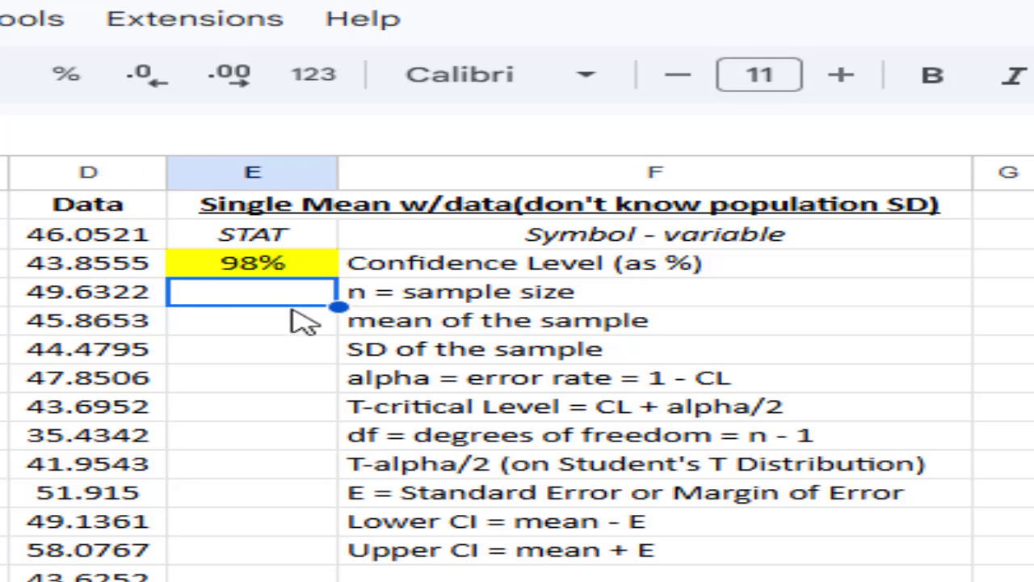
type("=coun")
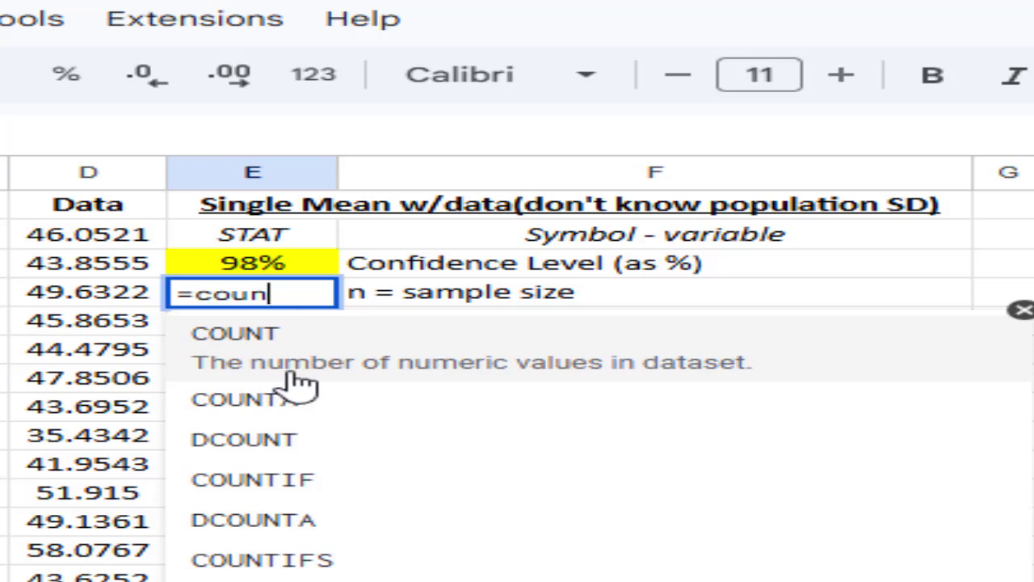
left_click(238, 360)
left_click(79, 177)
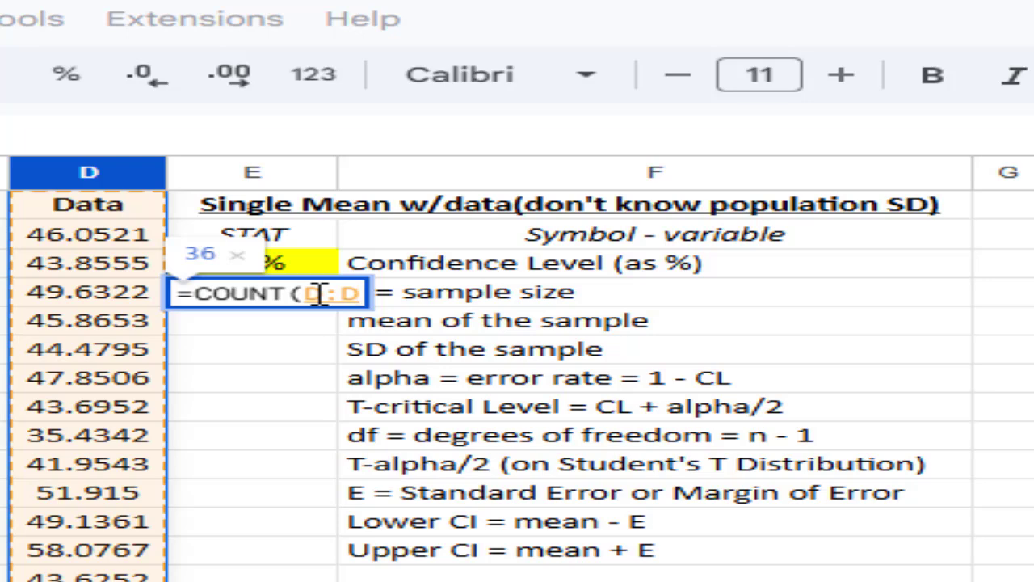
type(")")
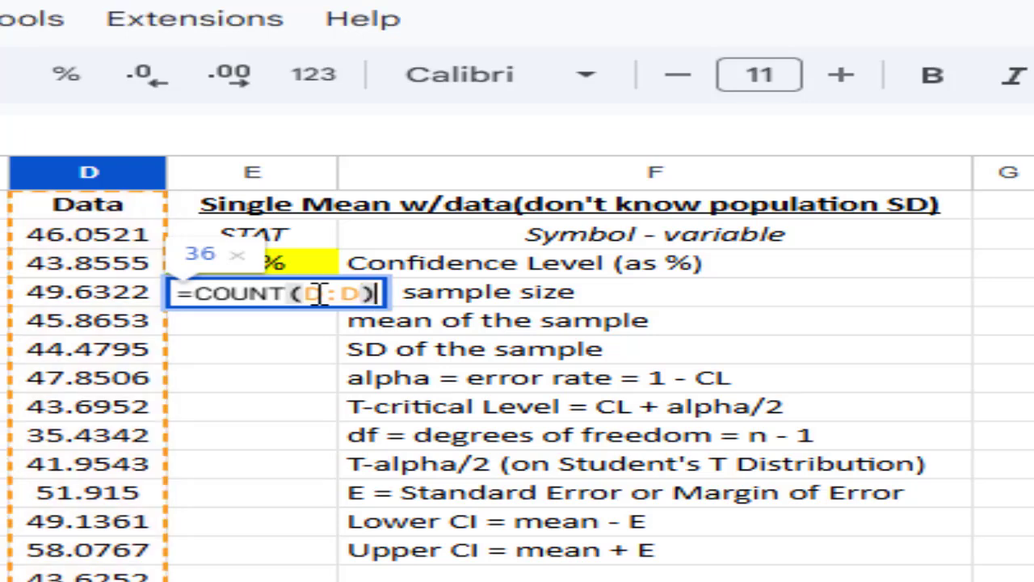
key("Return")
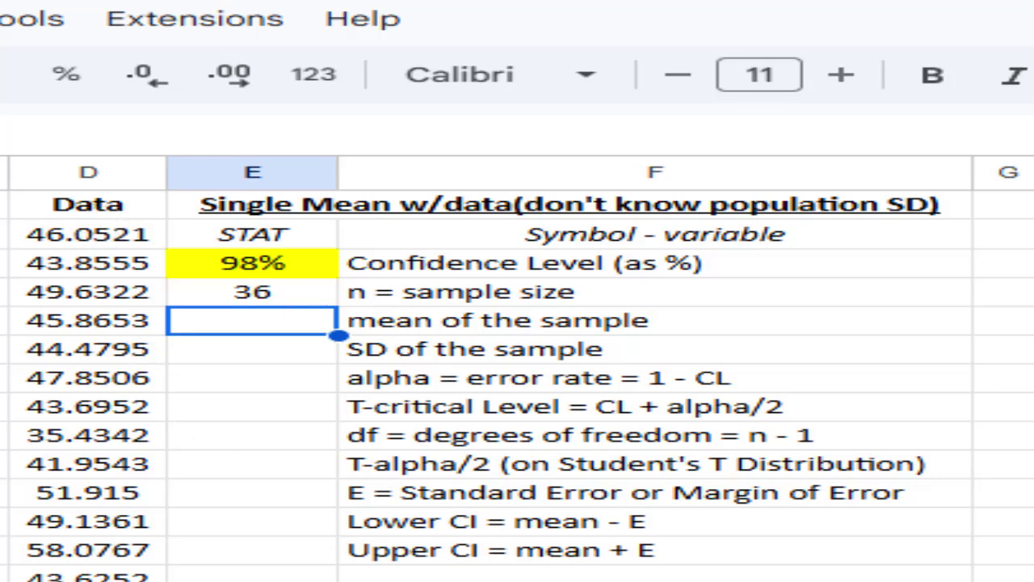
Calculate the mean of the sample in E5 by averaging the Data column, =AVERAGE(D:D).
left_click(73, 207)
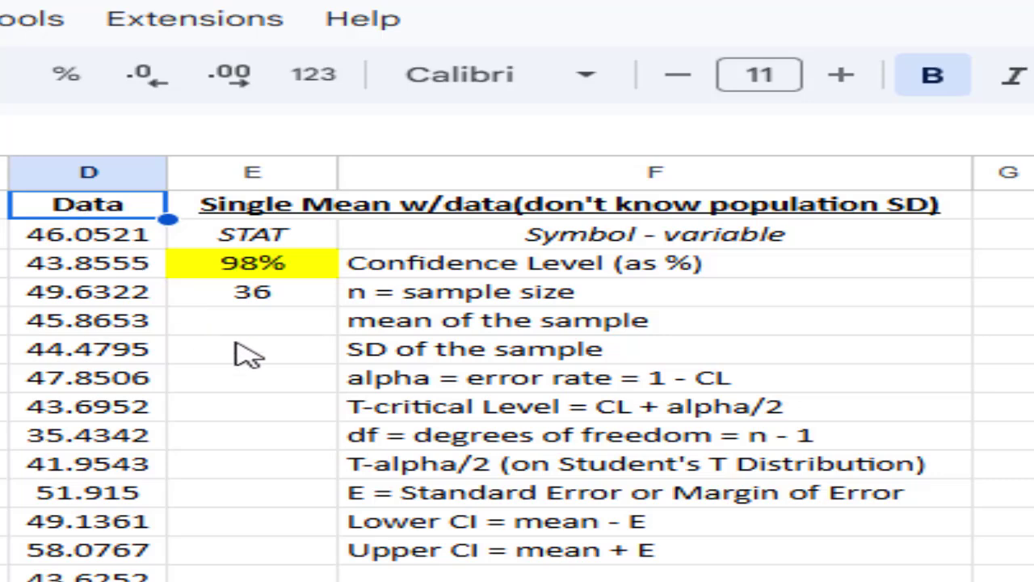
left_click(272, 330)
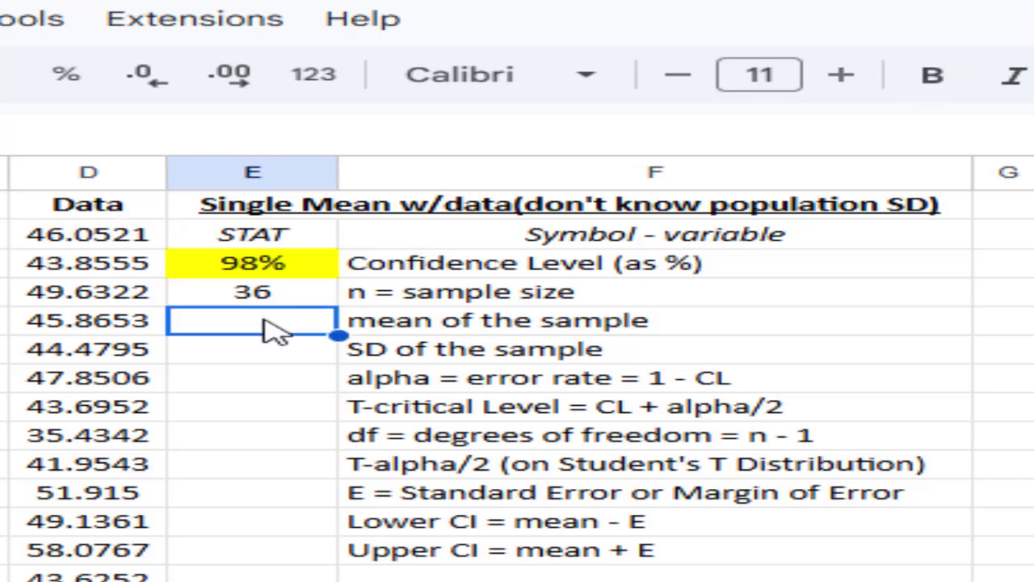
type("=av")
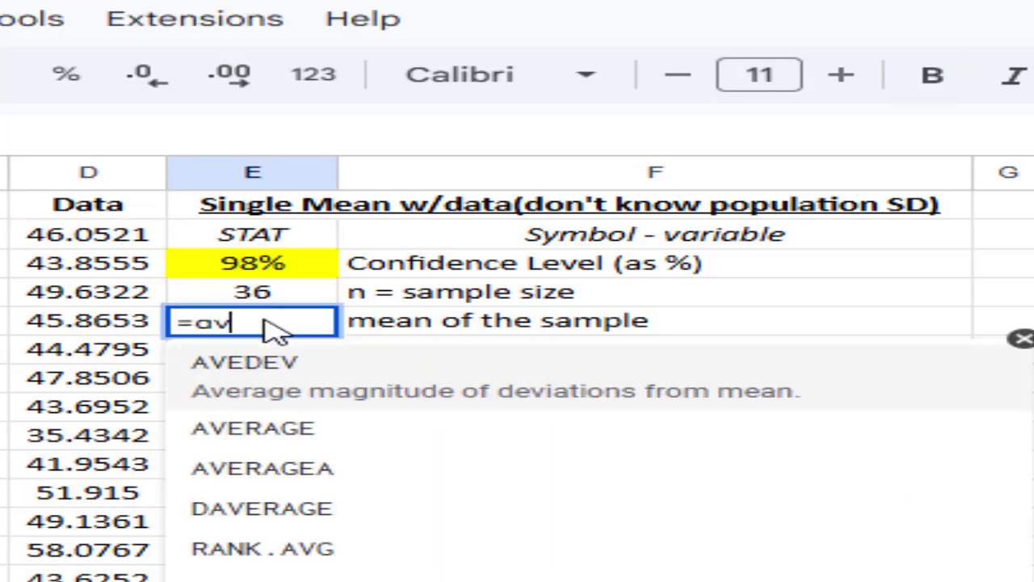
left_click(292, 445)
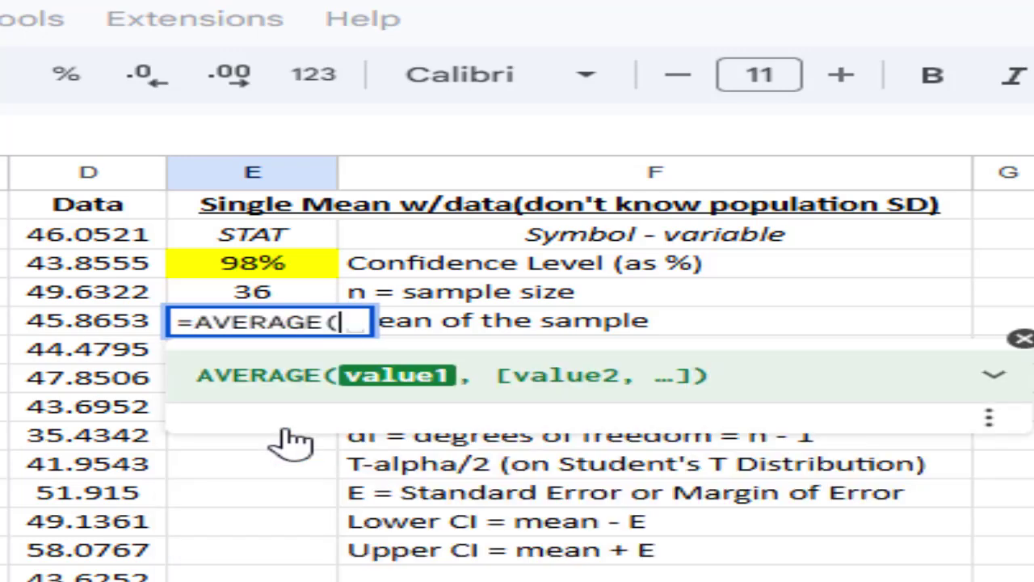
left_click(81, 180)
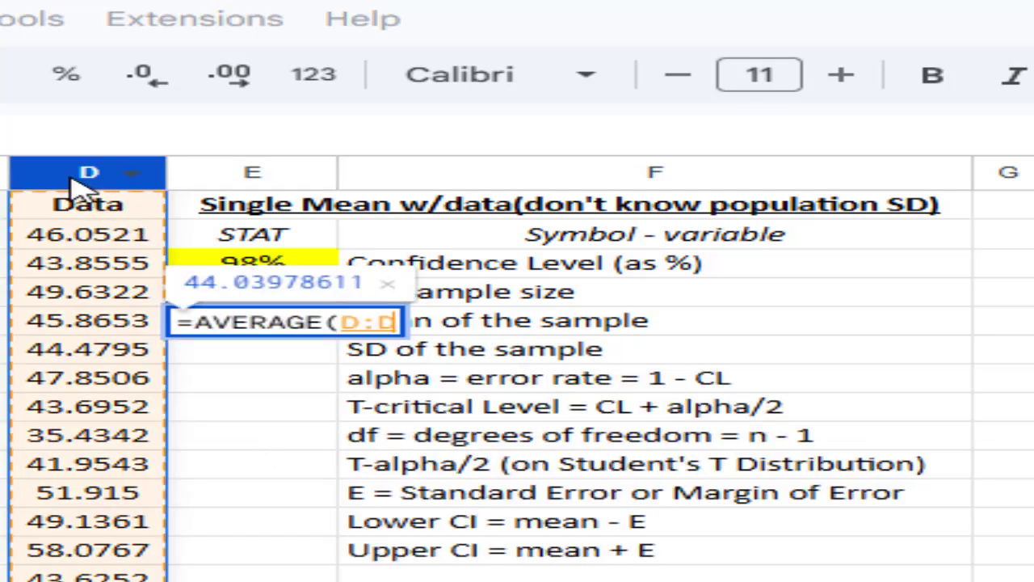
key("Return")
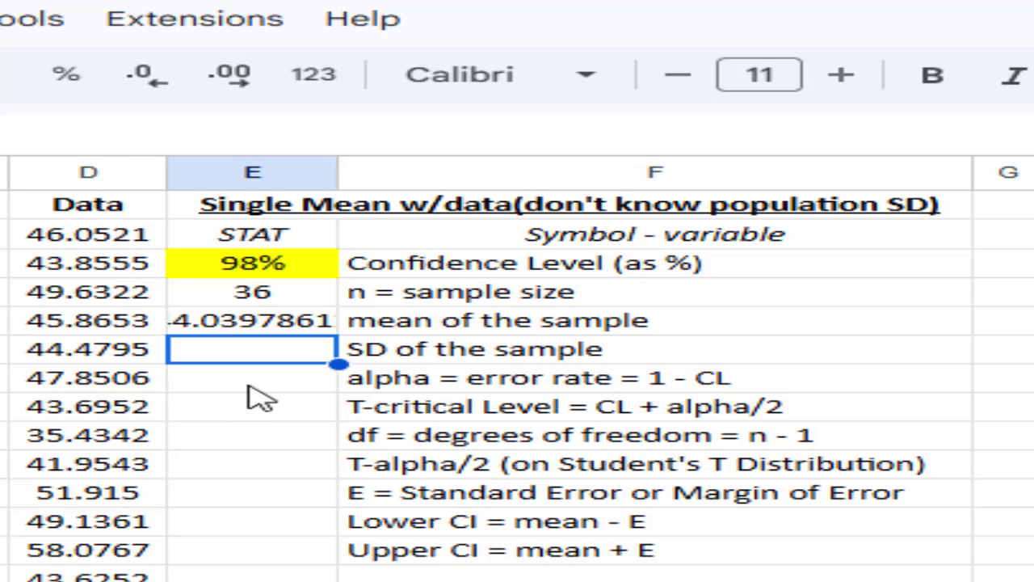
Reduce the displayed precision of the sample mean in E5 to four decimal places.
left_click(257, 327)
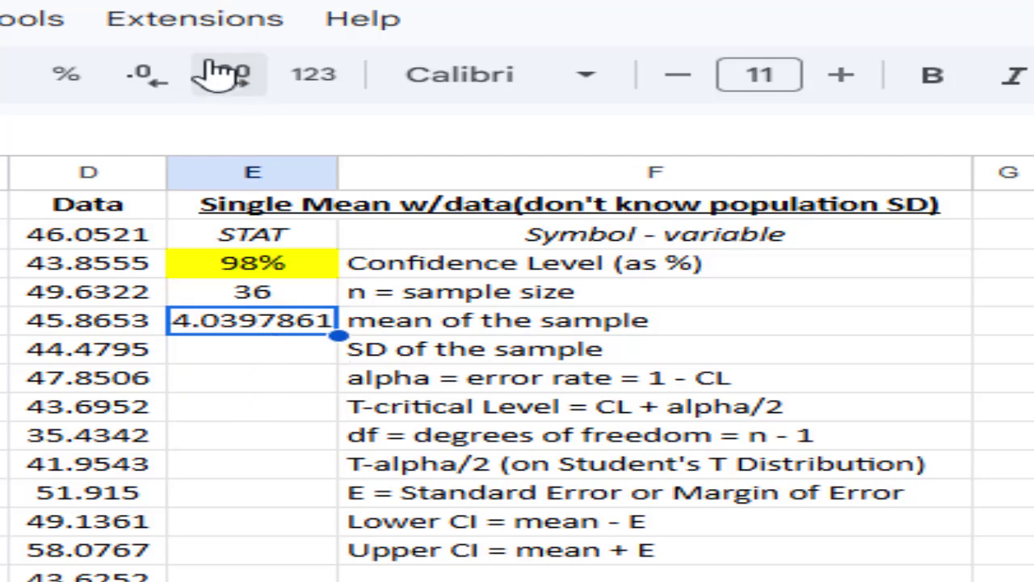
left_click(150, 74)
left_click(149, 74)
left_click(150, 75)
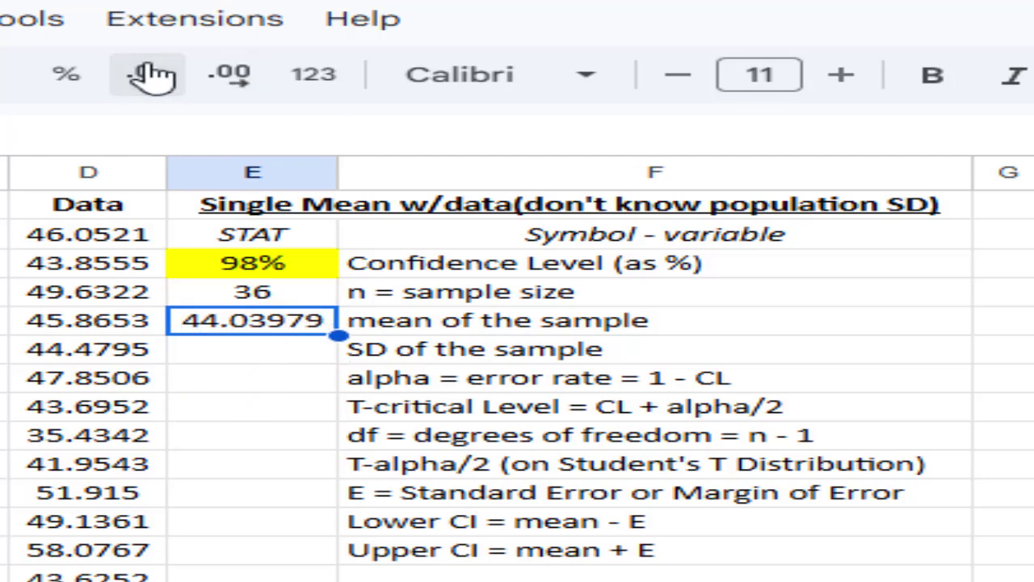
left_click(149, 74)
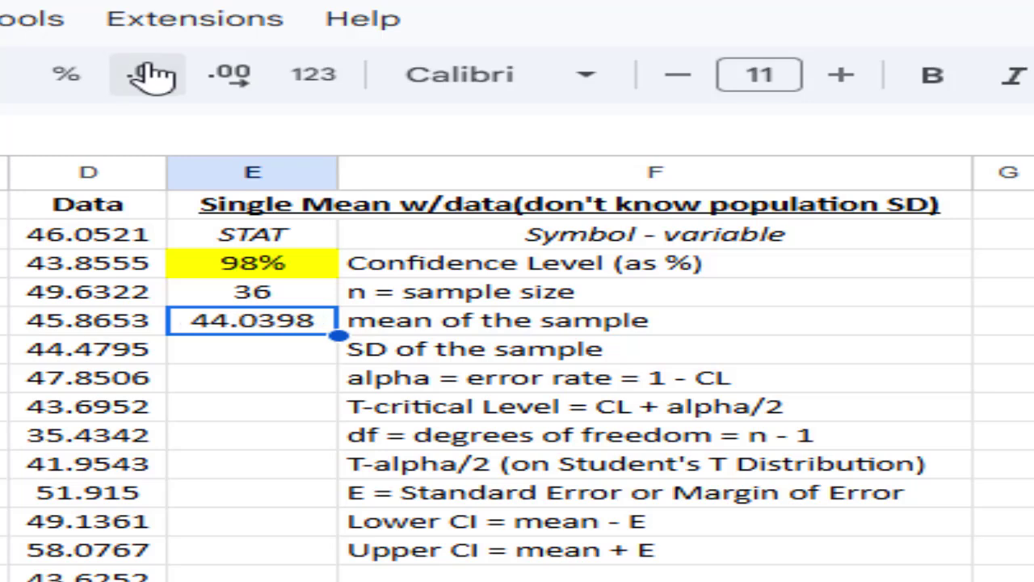
Calculate the SD of the sample in E6 from the whole Data column, =STDEV.S(D:D).
left_click(257, 356)
type("=st")
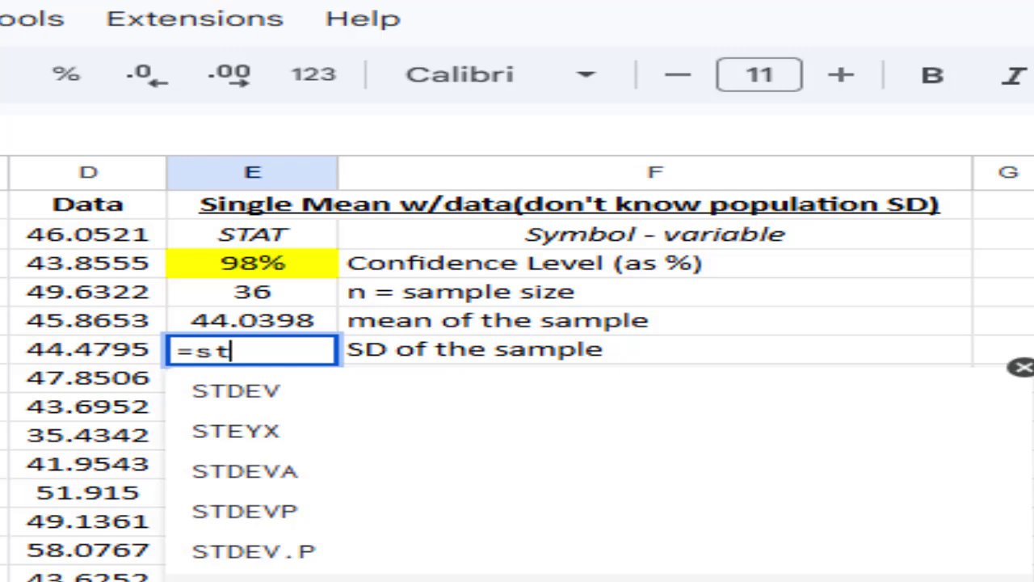
type("dev.s(")
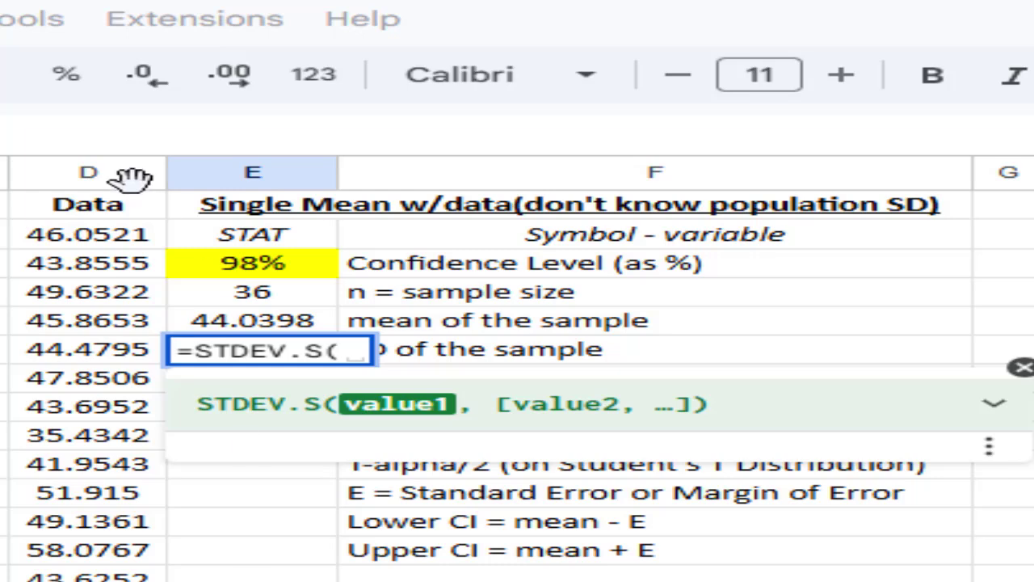
left_click(77, 174)
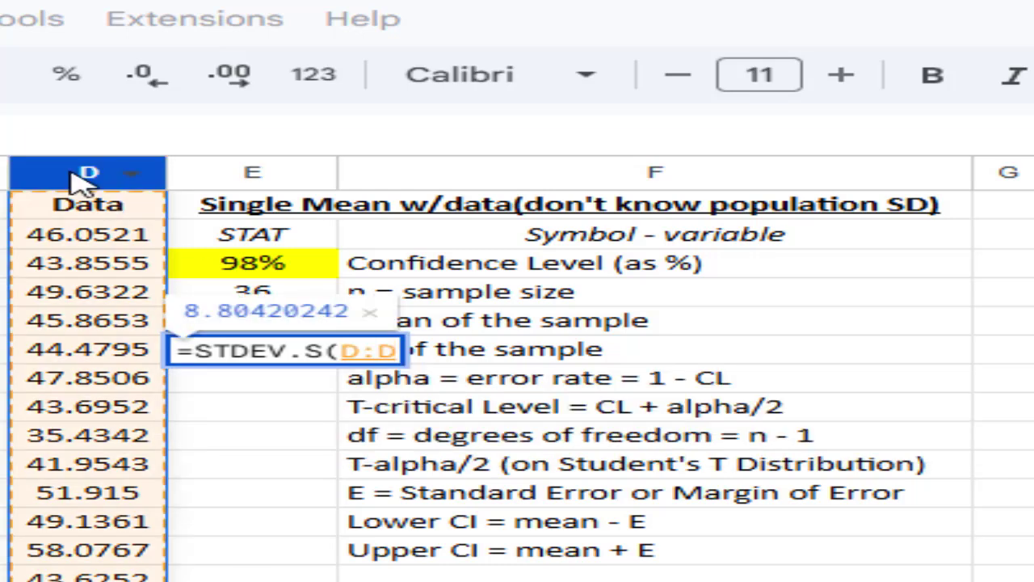
key("Return")
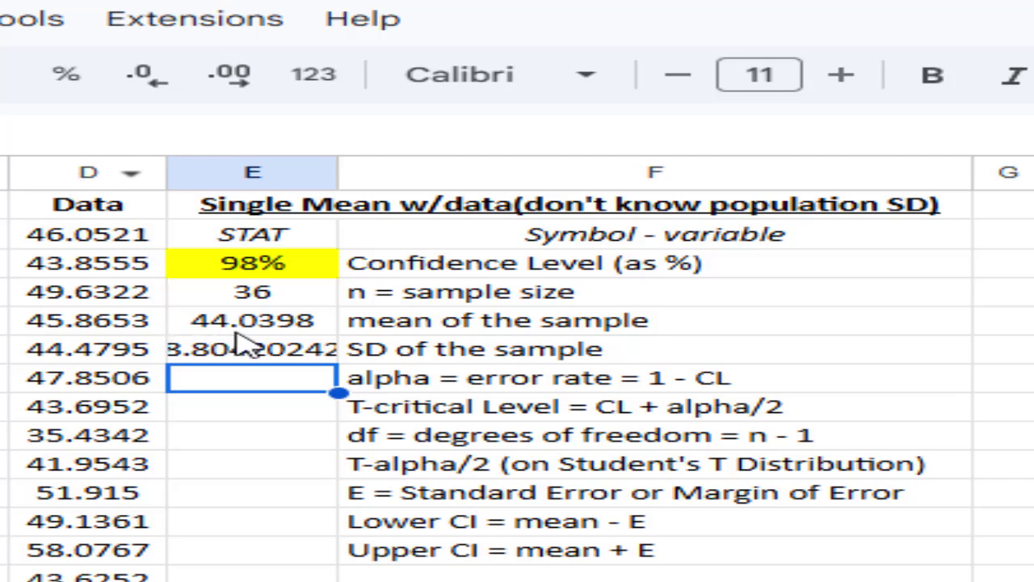
Reduce the displayed precision of the sample SD in E6 to four decimal places.
left_click(255, 354)
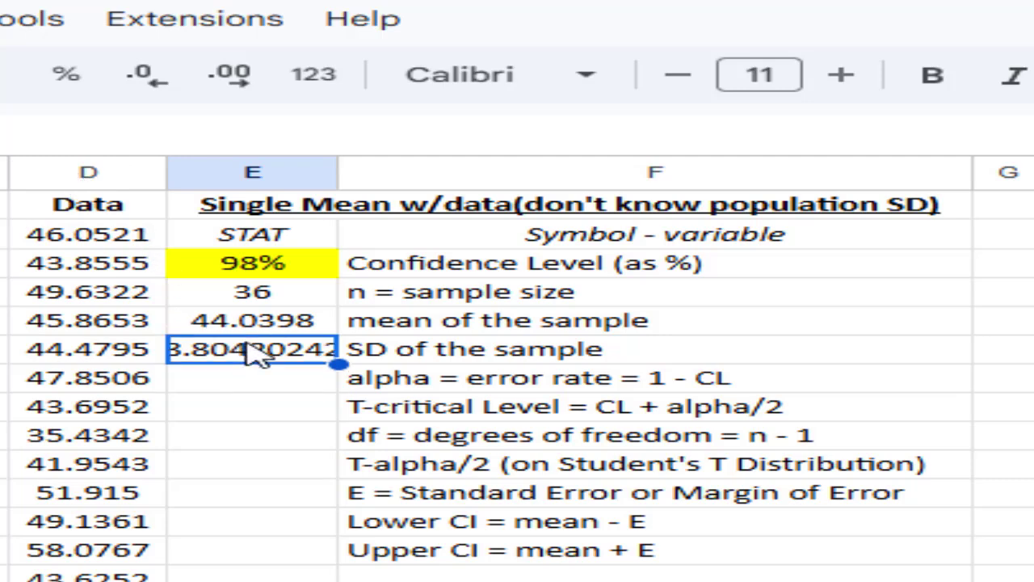
left_click(142, 77)
left_click(141, 77)
left_click(142, 77)
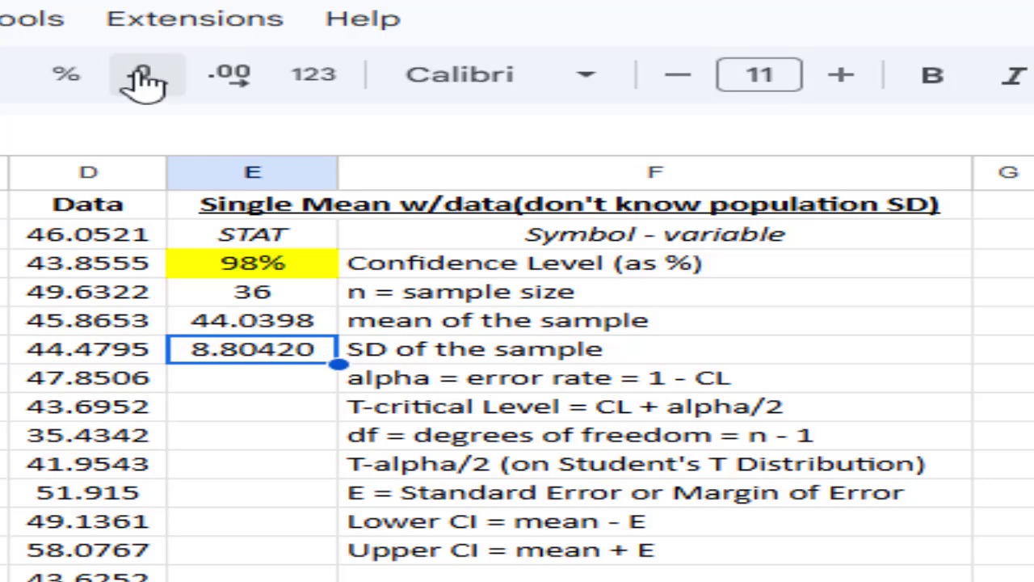
left_click(144, 80)
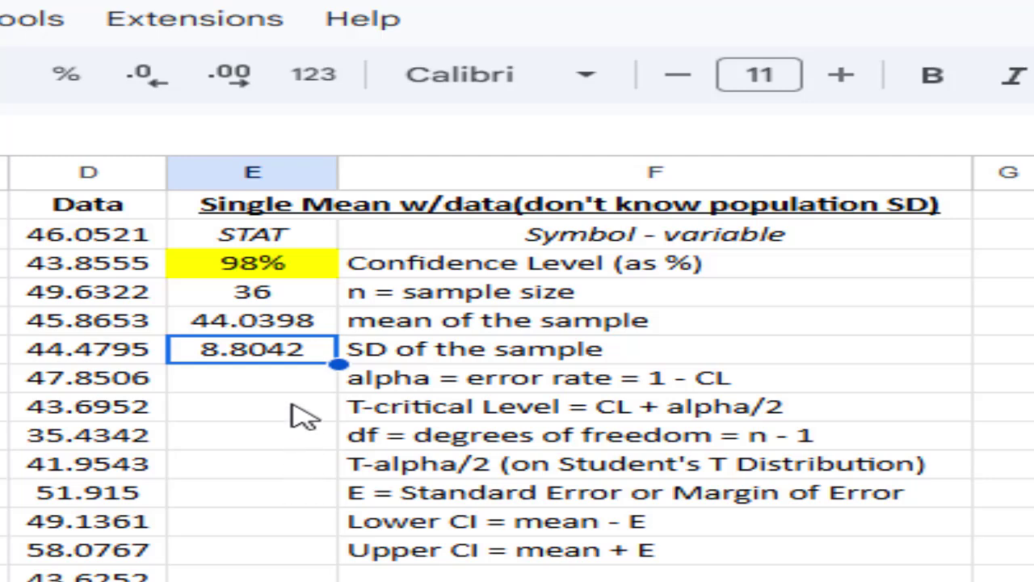
Calculate alpha in E7 as one minus the confidence level, =1-E3.
left_click(295, 390)
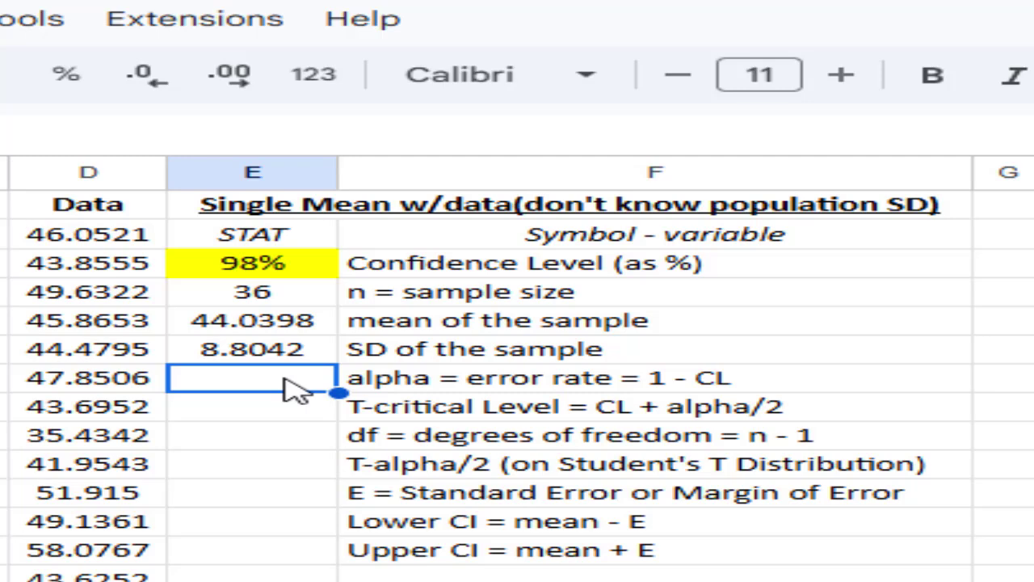
type("=1 -")
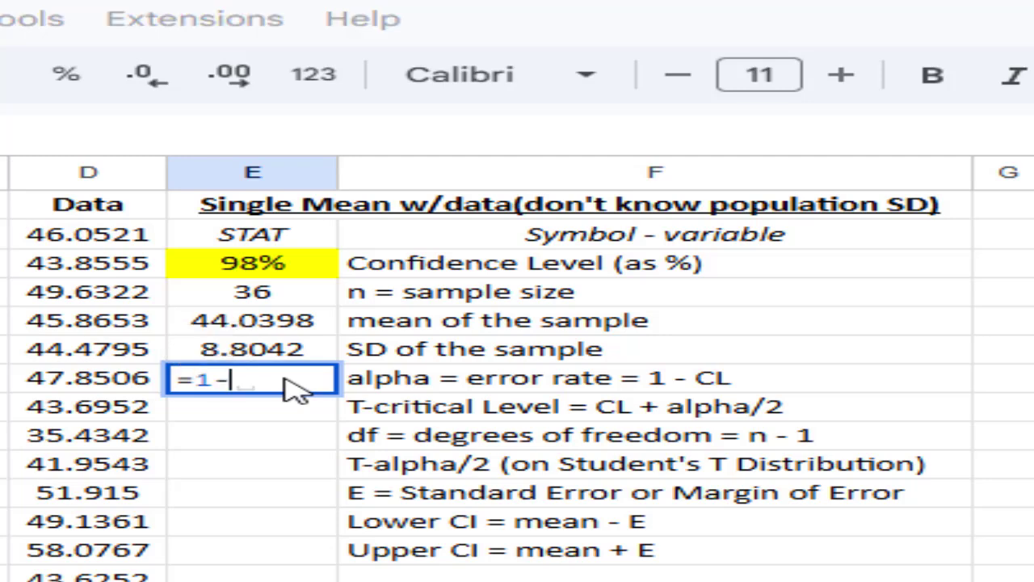
left_click(248, 263)
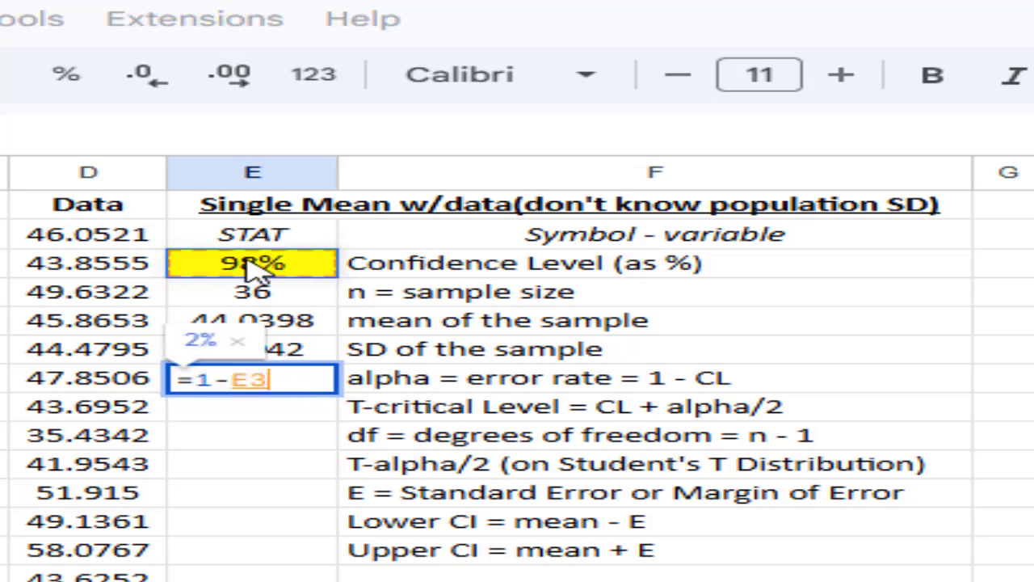
key("Return")
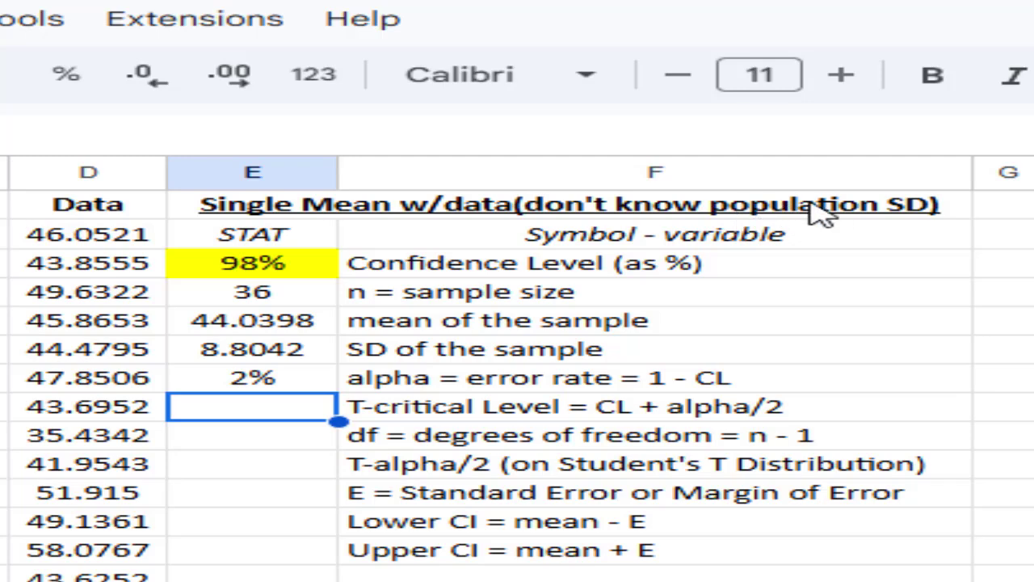
Calculate the T-critical level in E8 as the confidence level plus half of alpha, =E3+E7/2.
type("=")
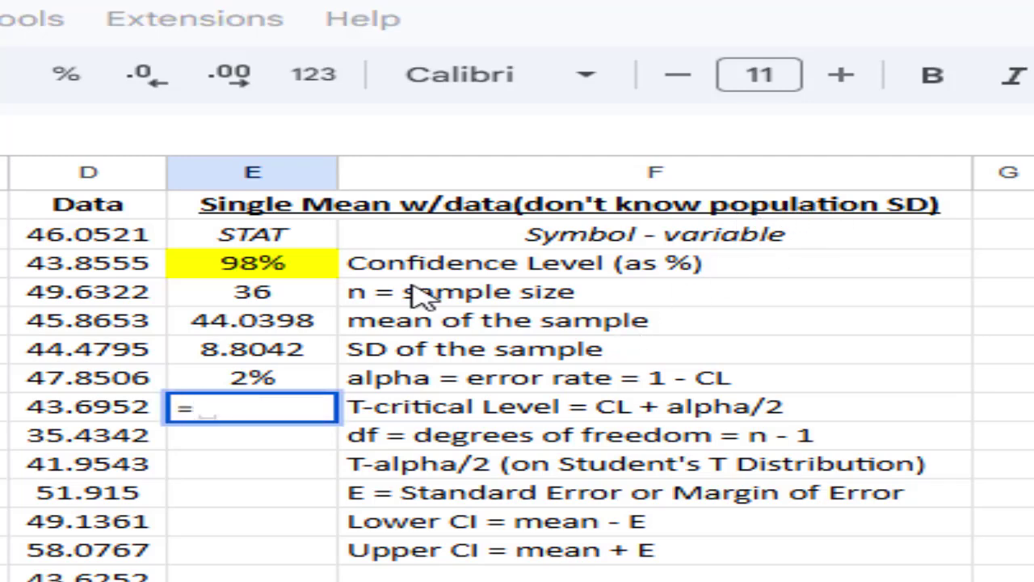
left_click(221, 263)
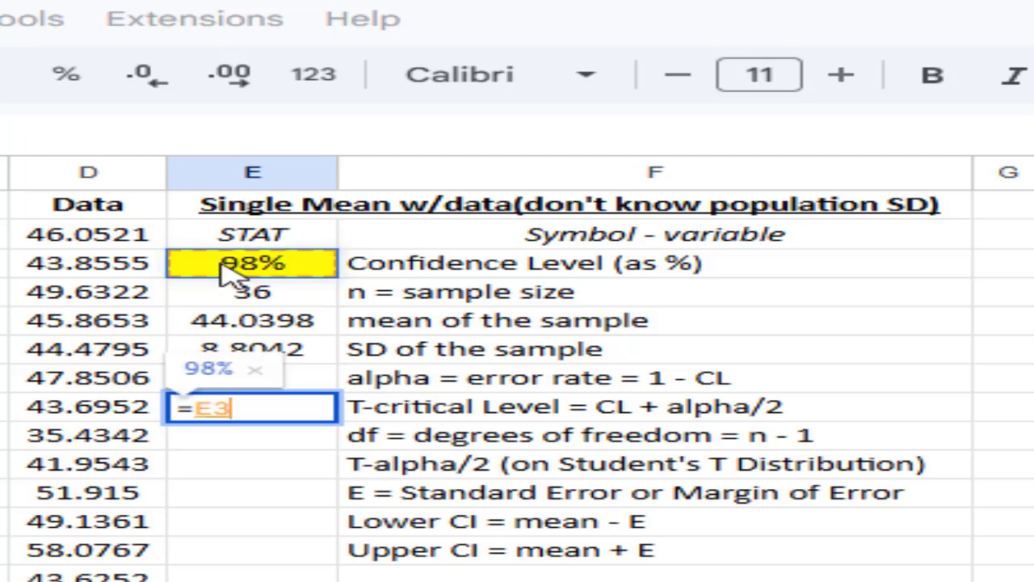
type("+")
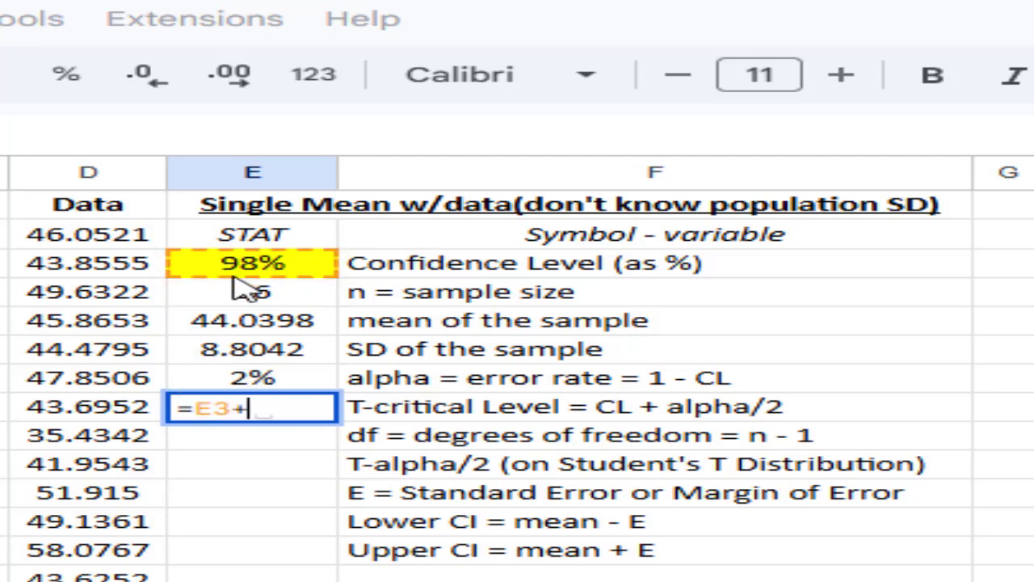
left_click(289, 380)
type("/2")
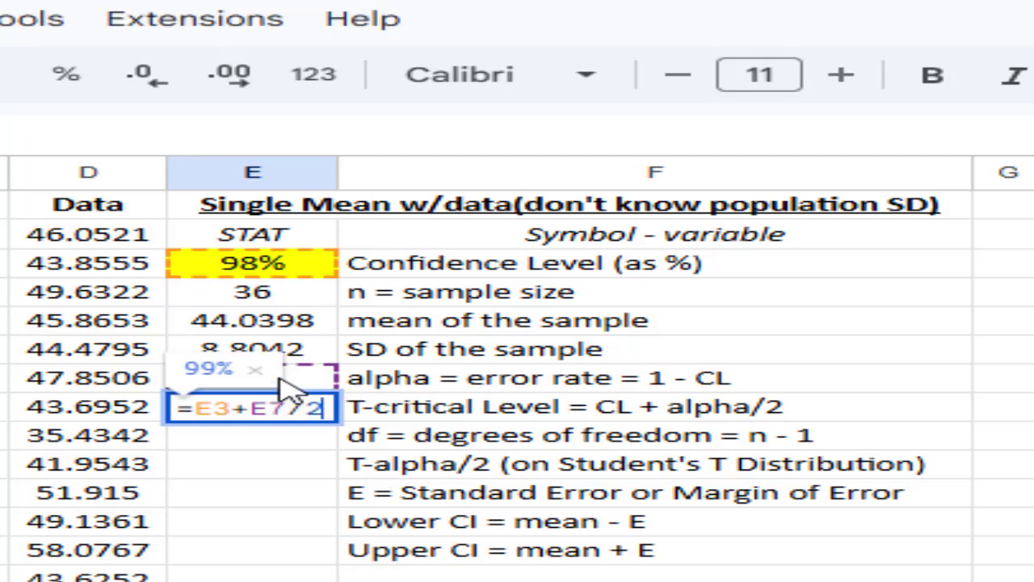
key("Return")
Show the alpha percentage in E7 and the T-critical level in E8 with two decimal places.
left_click(289, 381)
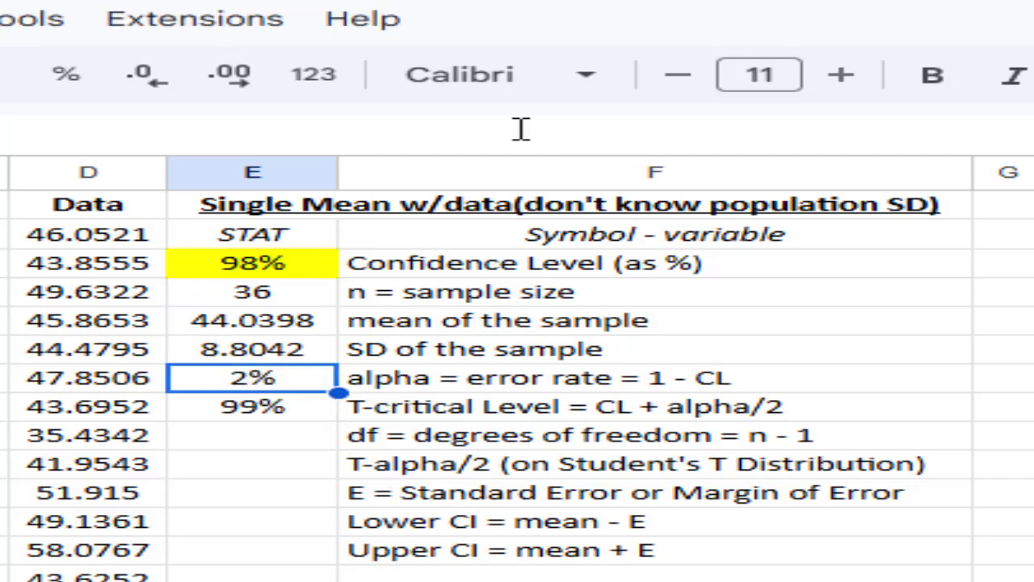
left_click(232, 77)
left_click(233, 77)
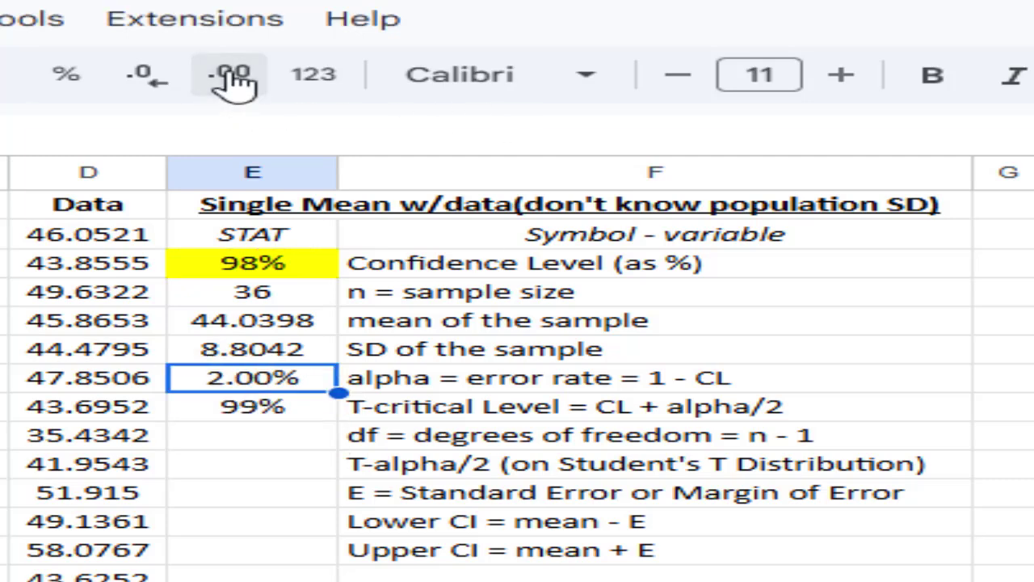
left_click(250, 405)
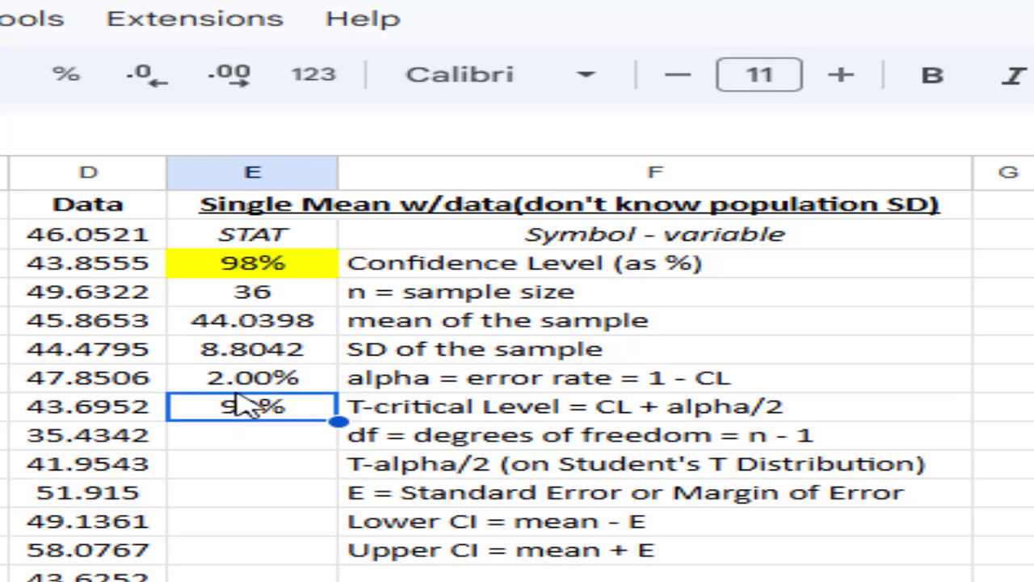
left_click(233, 77)
left_click(233, 77)
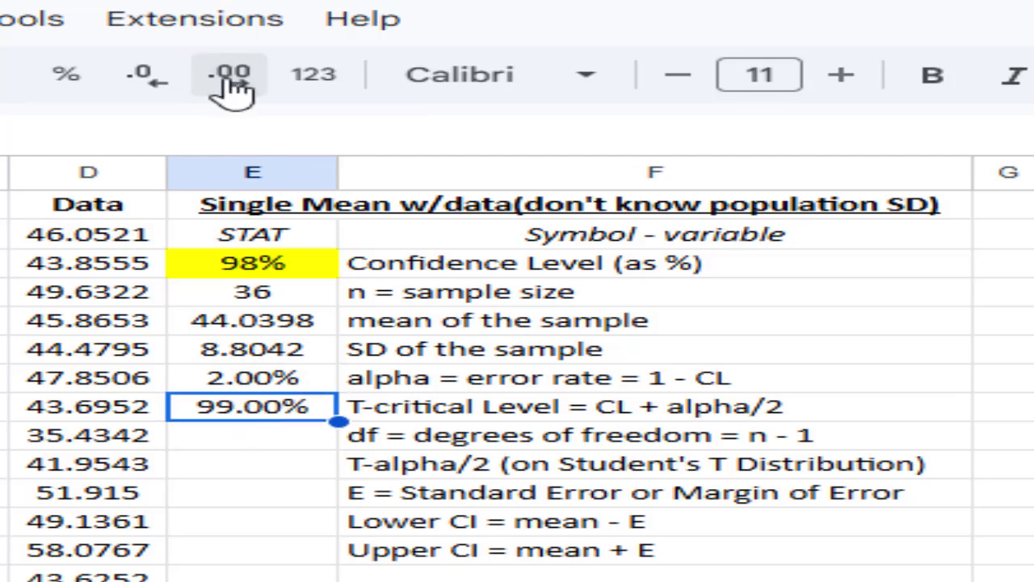
Calculate the degrees of freedom in E9 as the sample size minus one, =E4-1.
left_click(299, 437)
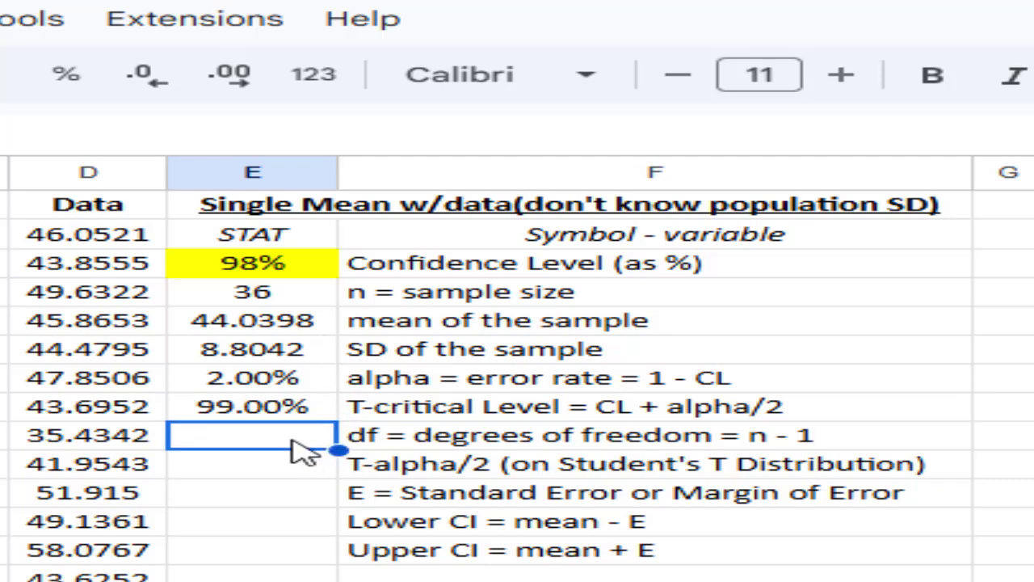
type("=")
left_click(301, 296)
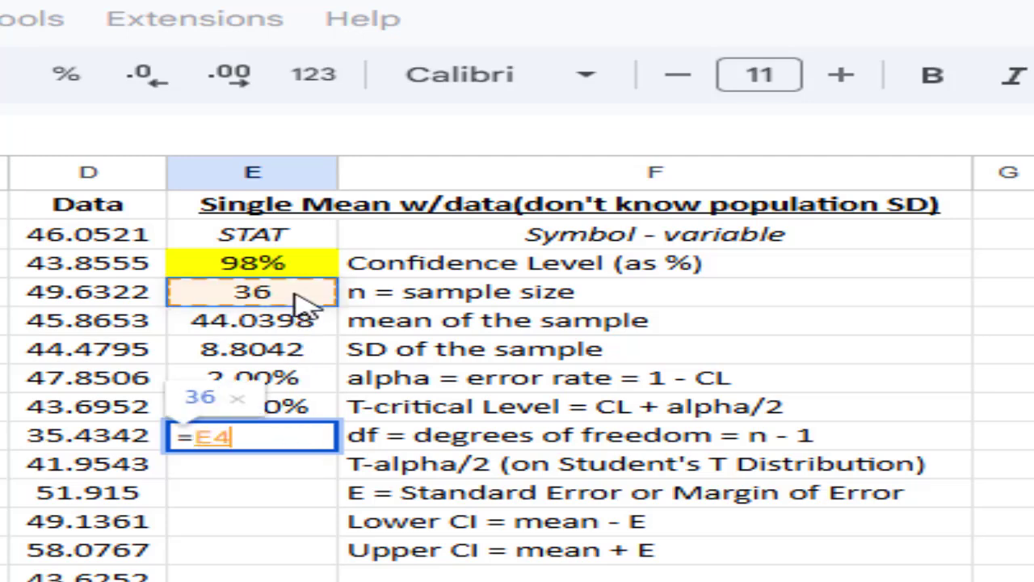
type("-1")
key("Return")
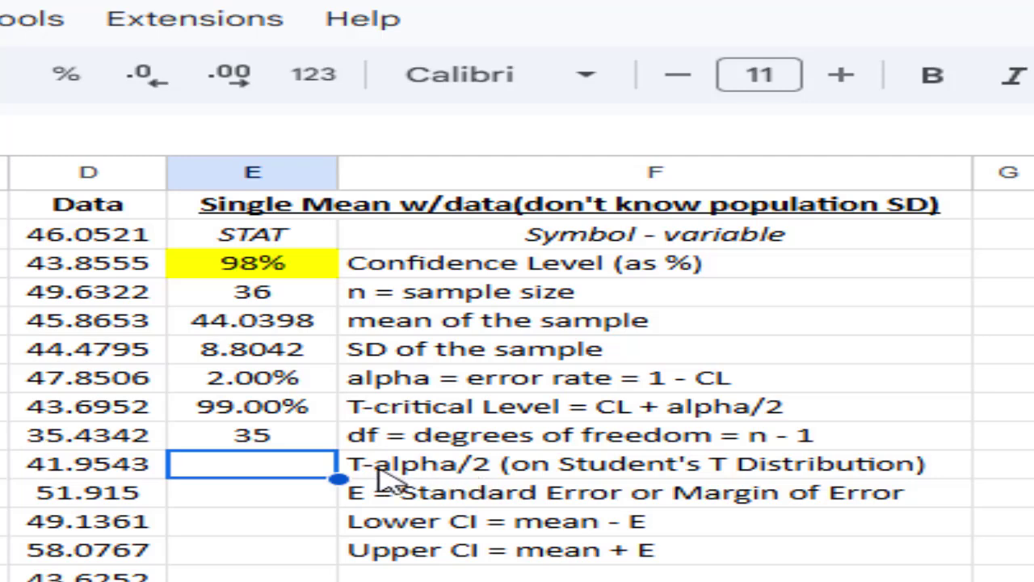
Calculate T-alpha/2 in E10 from the T-critical level and degrees of freedom, =T.INV(E8,E9).
type("=t")
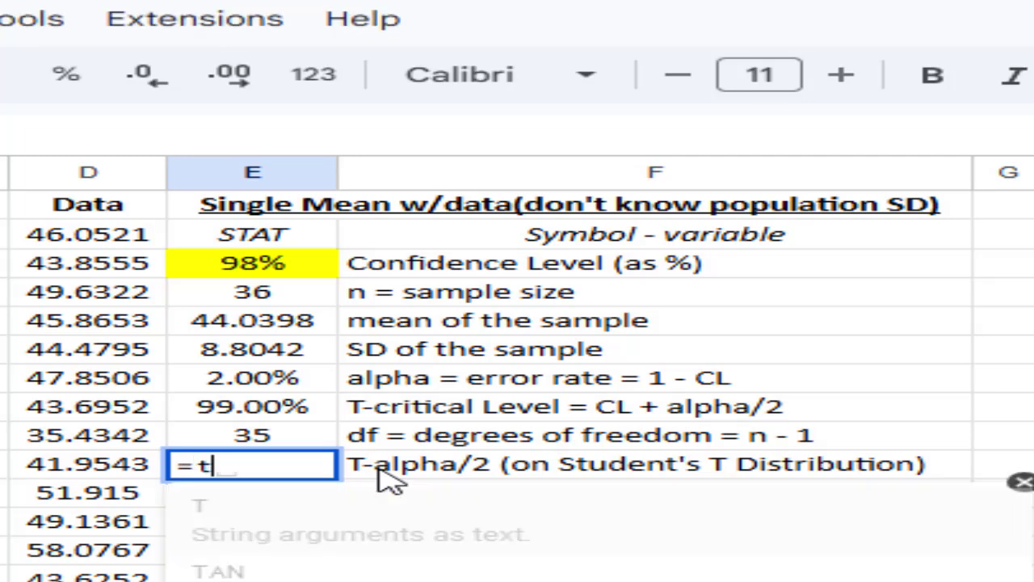
type(".")
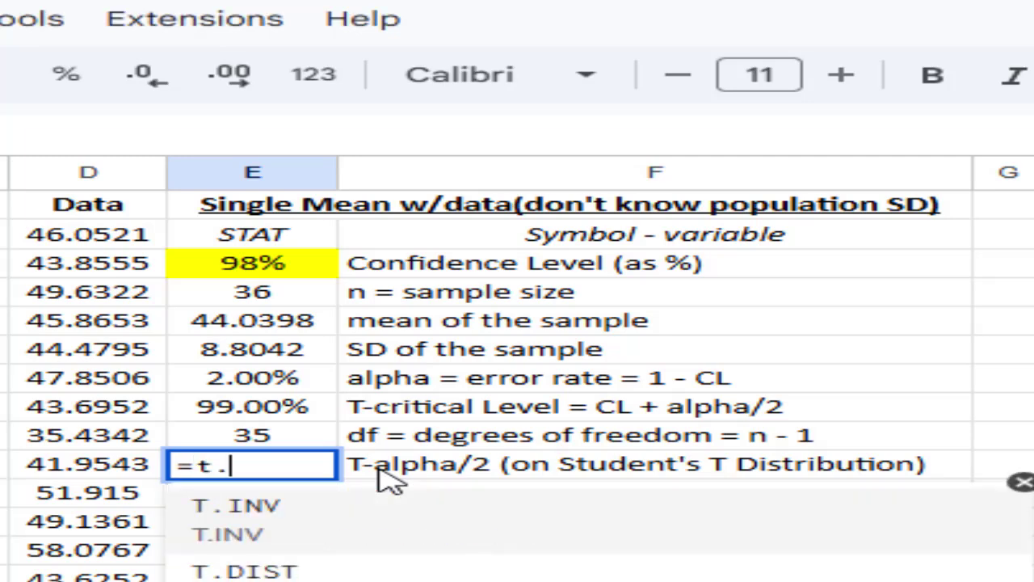
left_click(252, 513)
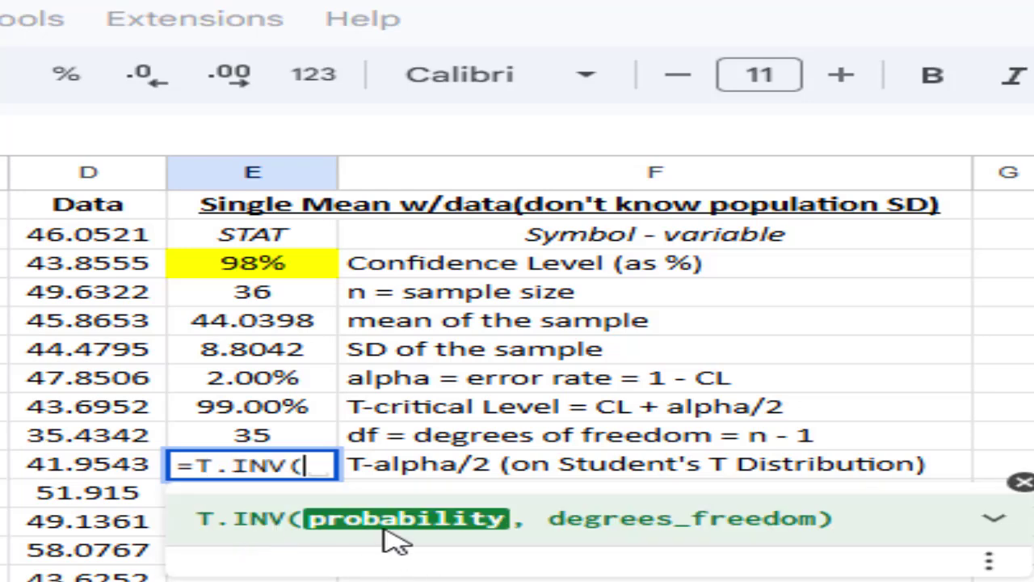
left_click(253, 411)
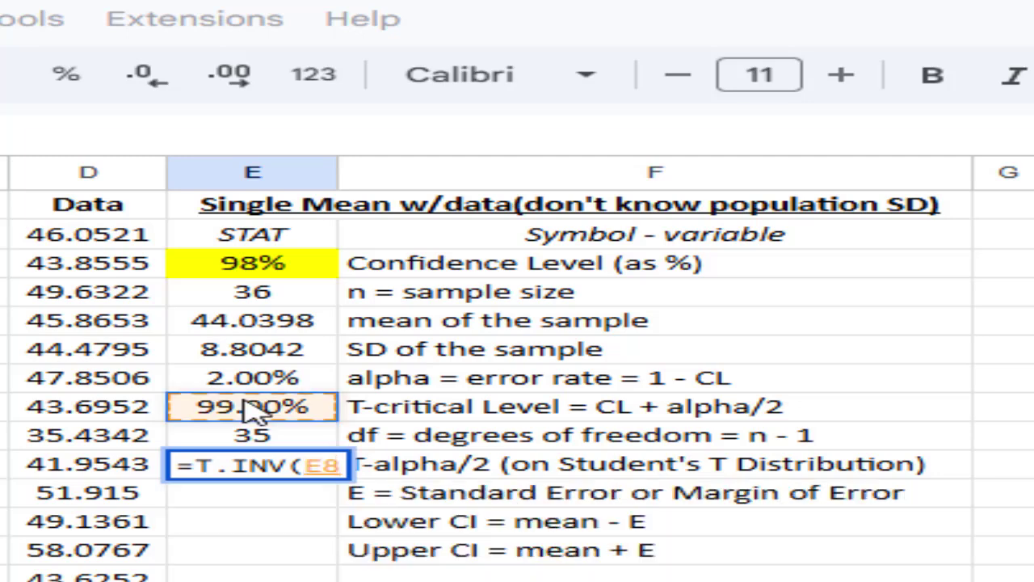
type(",")
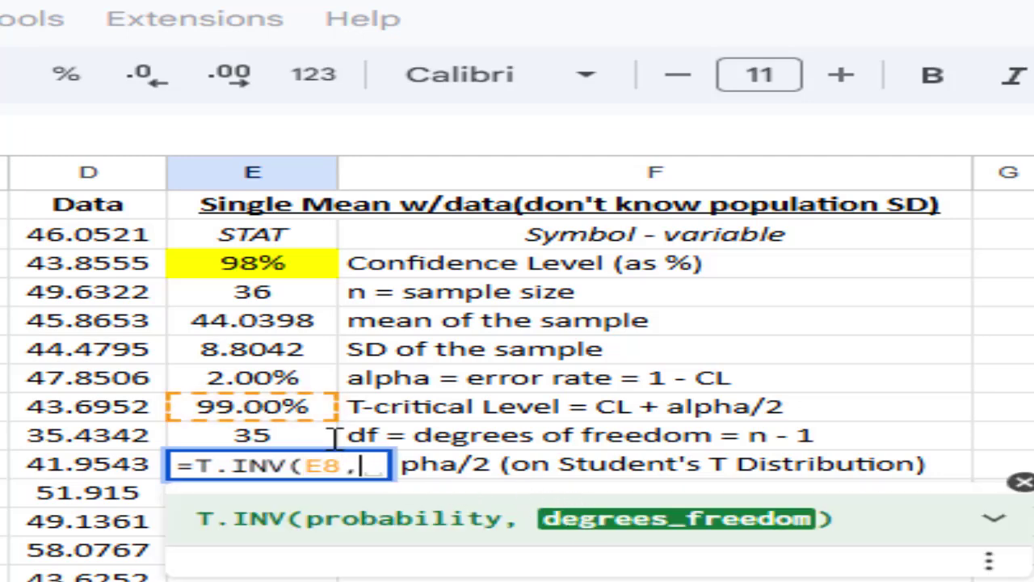
left_click(242, 439)
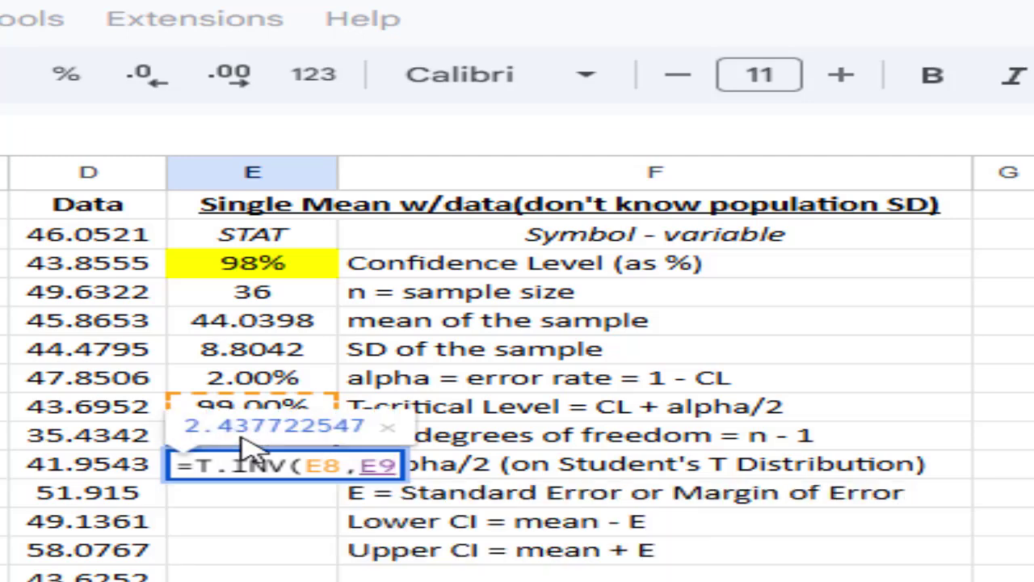
key("Return")
Reduce the displayed precision of T-alpha/2 in E10 to four decimal places and select the margin of error cell E11.
left_click(268, 468)
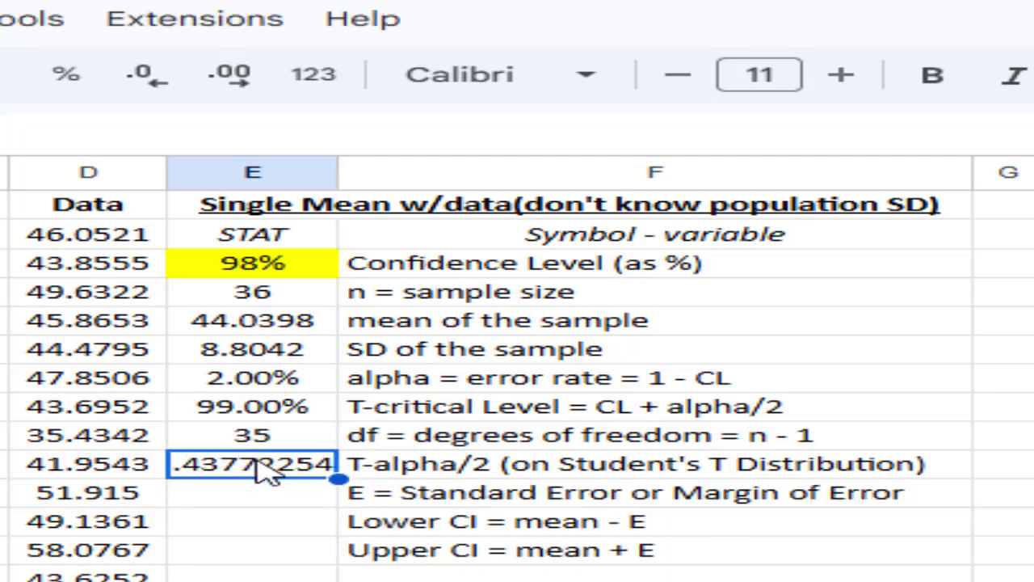
left_click(155, 90)
left_click(155, 90)
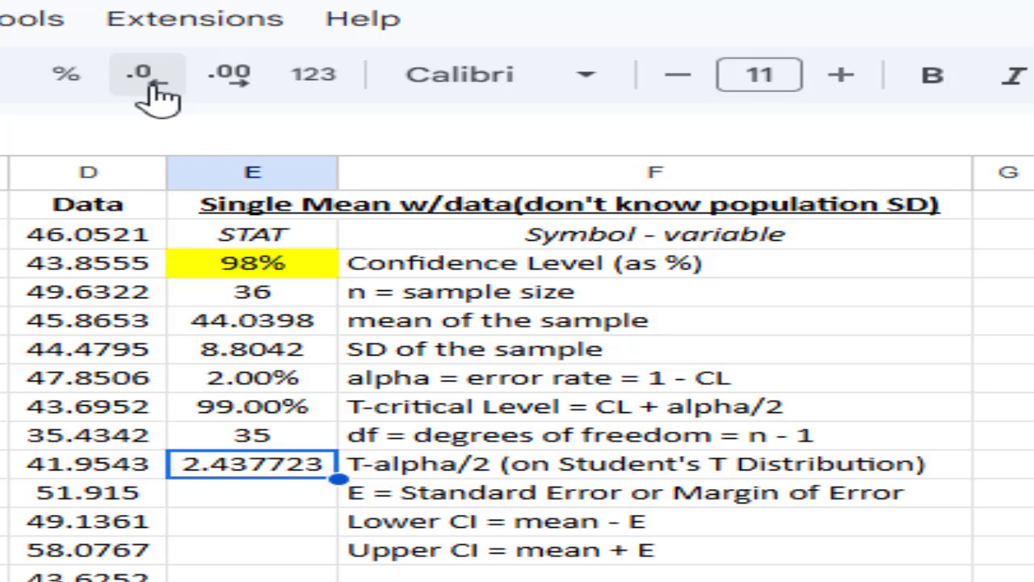
left_click(155, 90)
left_click(155, 90)
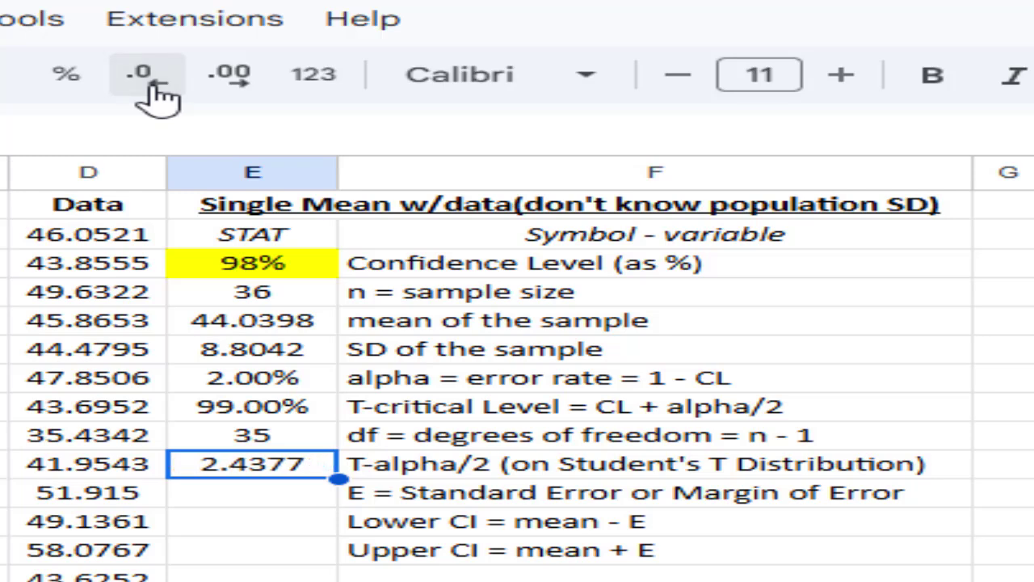
left_click(252, 503)
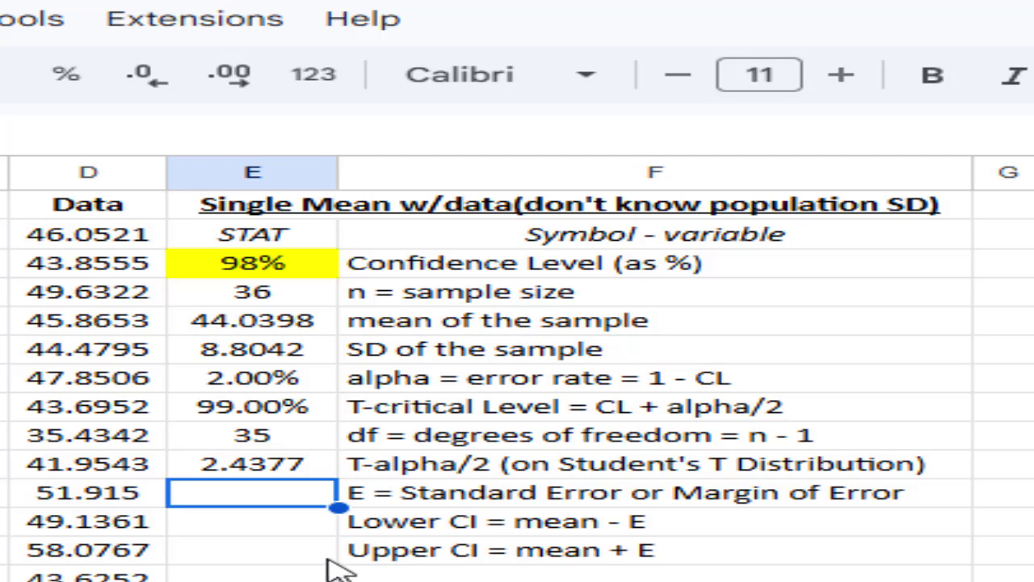
Calculate the margin of error in E11 from T-alpha/2, the sample SD and the sample size, =E10*E6/SQRT(E4).
type("=")
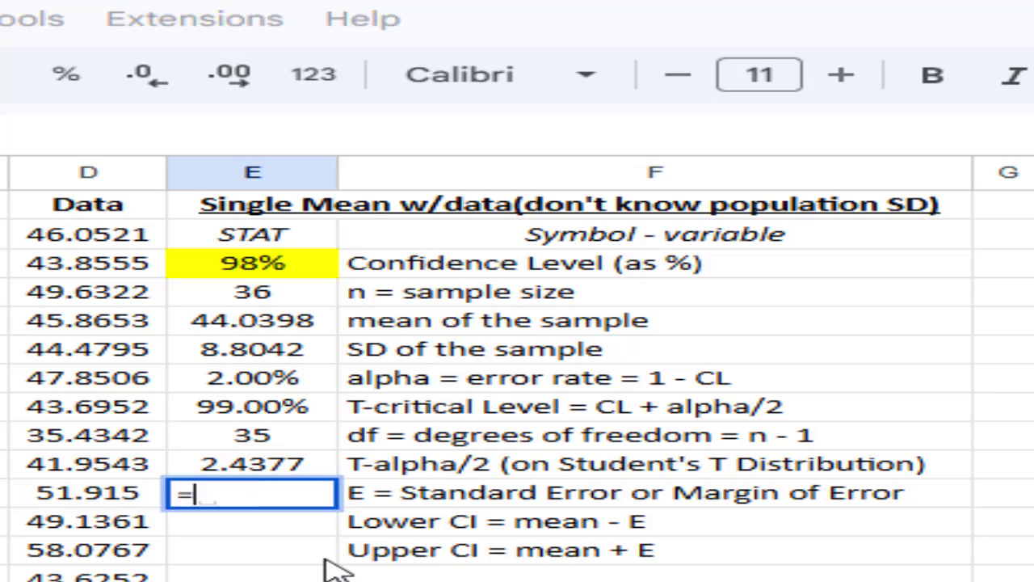
left_click(272, 462)
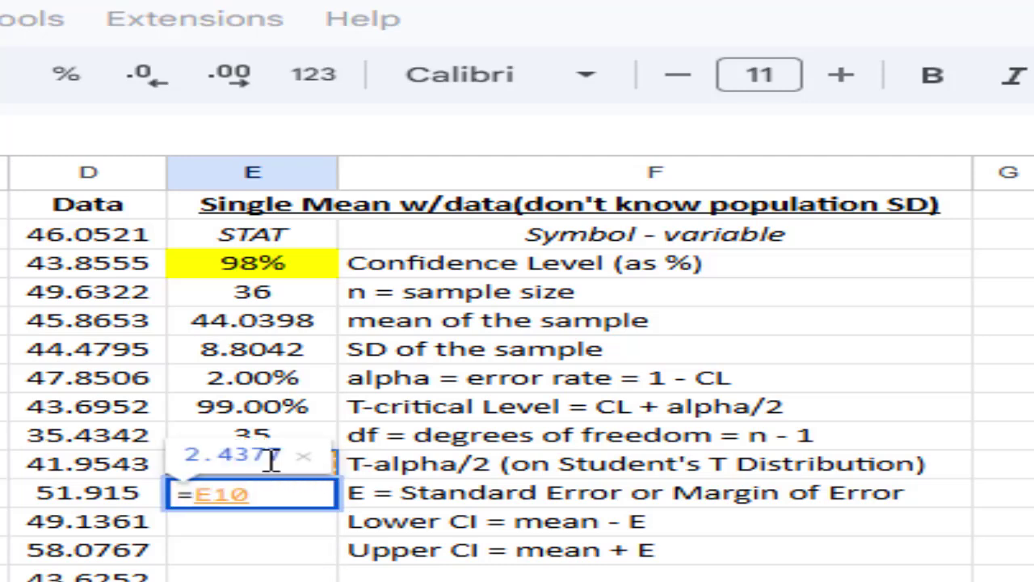
type("*")
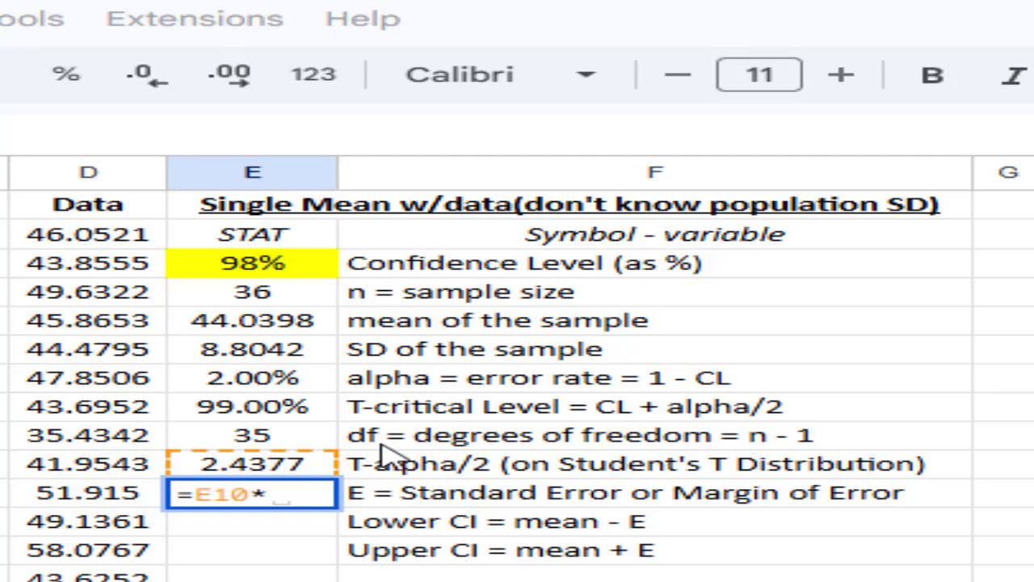
left_click(247, 362)
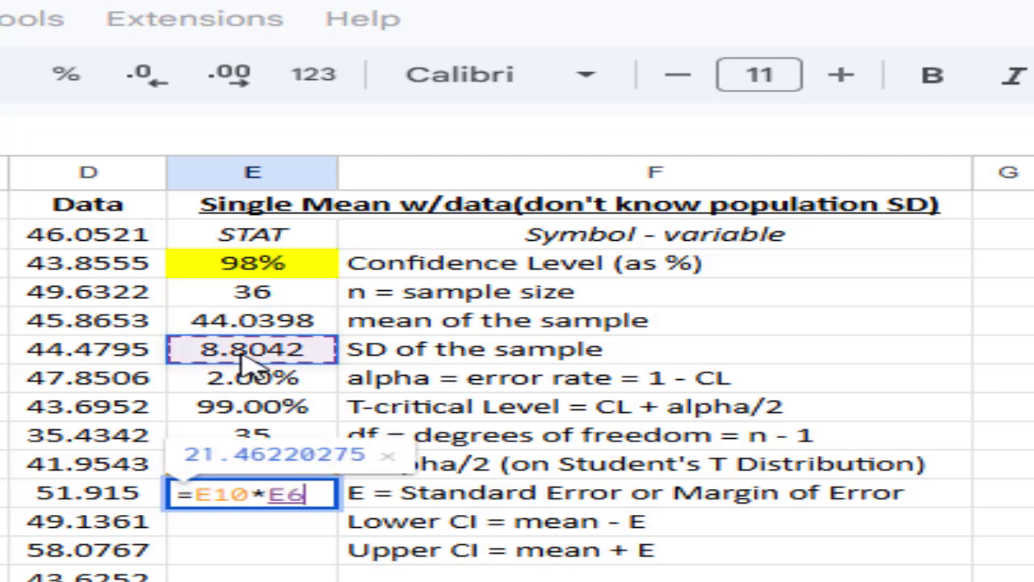
type("/")
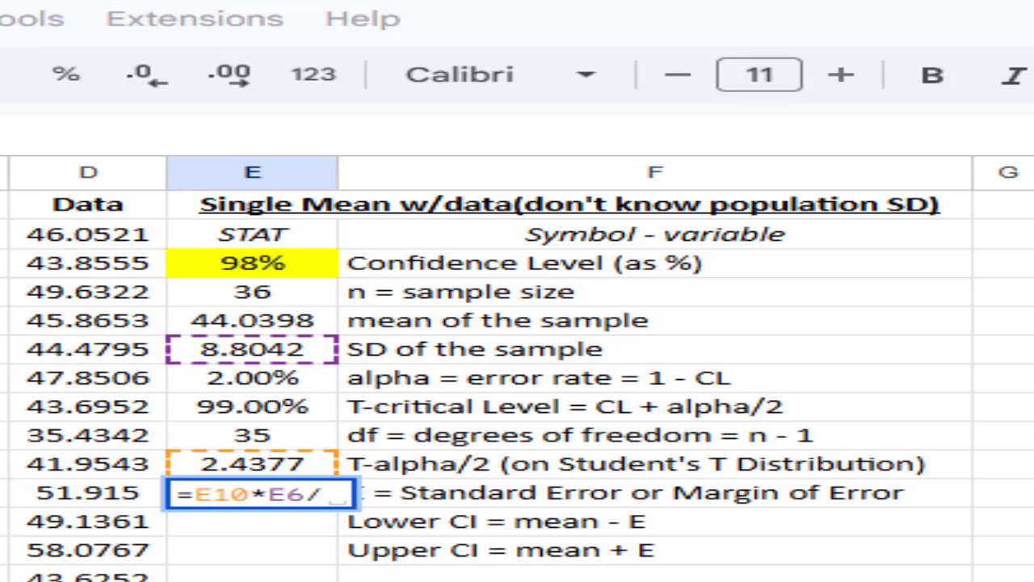
type("SQRT")
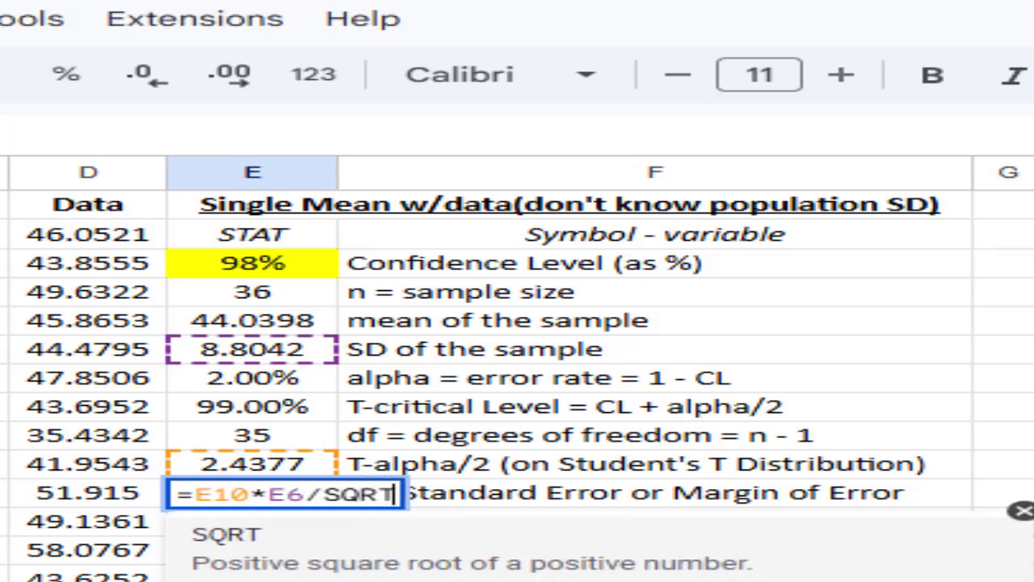
type("(")
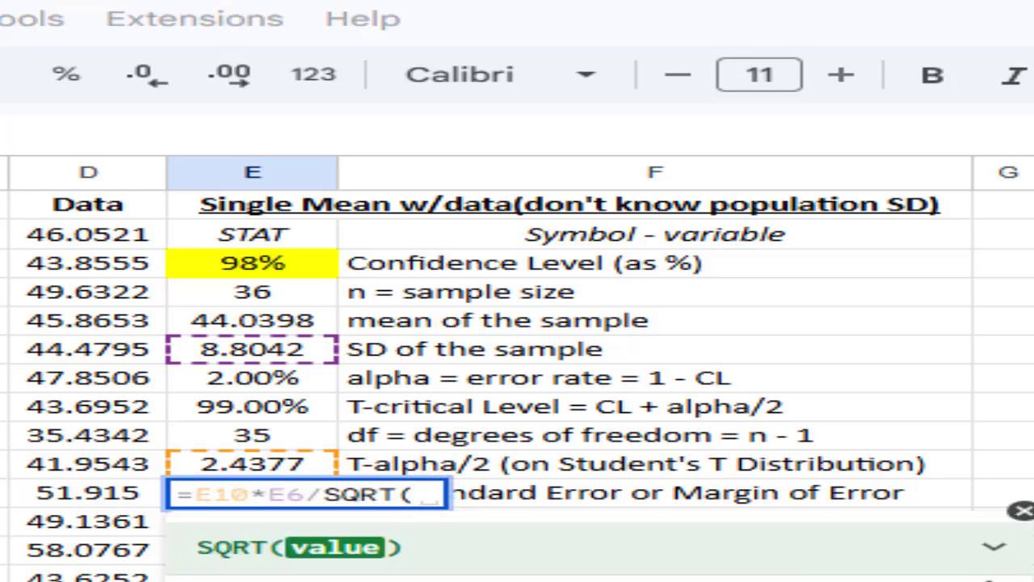
left_click(265, 294)
type(")")
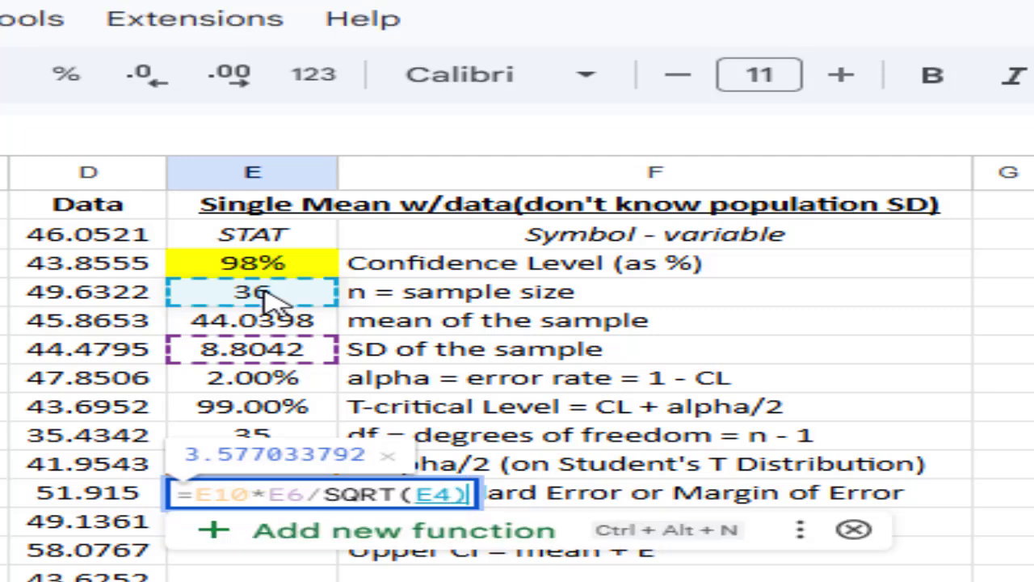
key("Return")
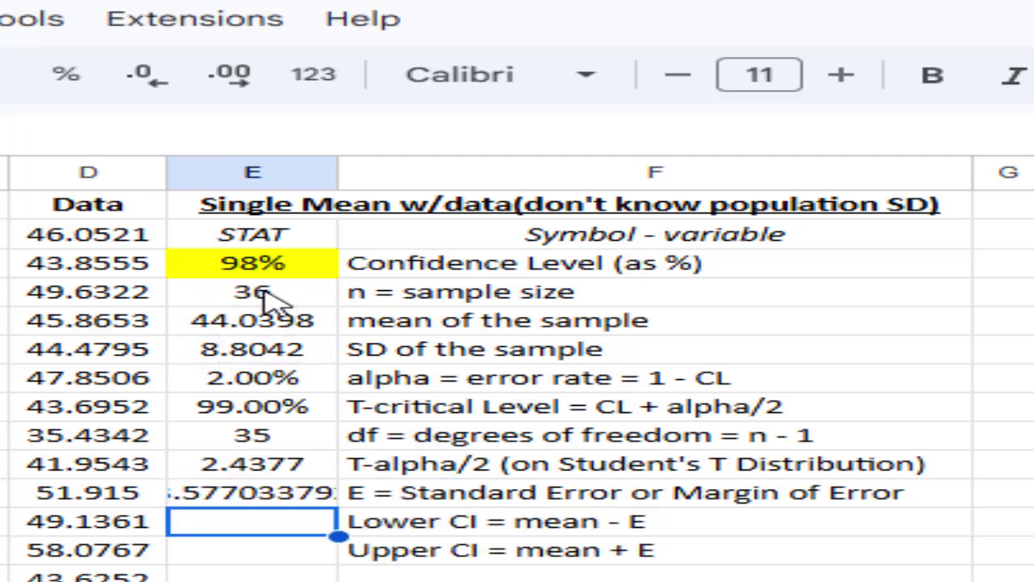
Reduce the displayed precision of the margin of error in E11 to four decimal places.
key("Up")
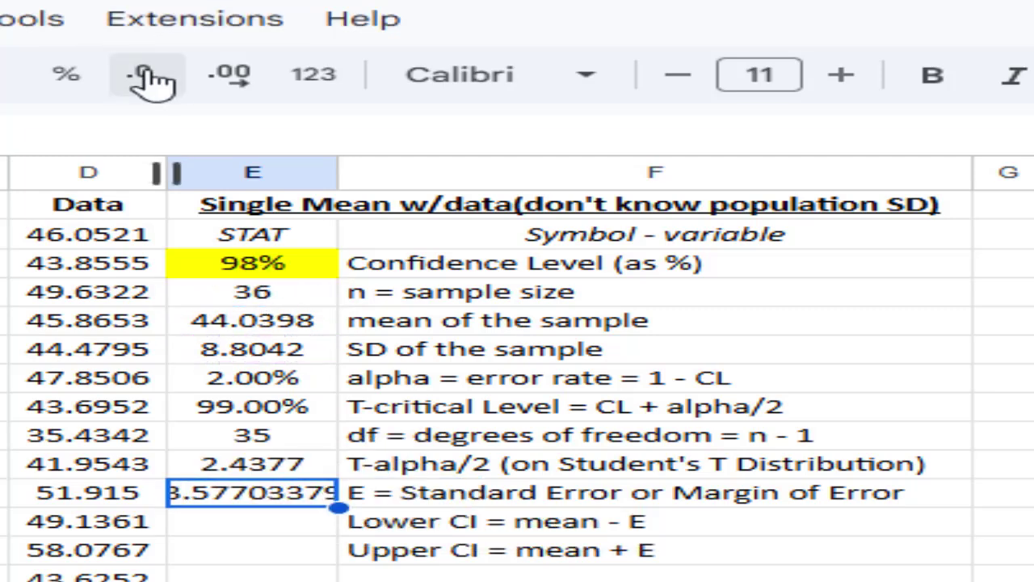
left_click(152, 78)
left_click(152, 78)
left_click(152, 79)
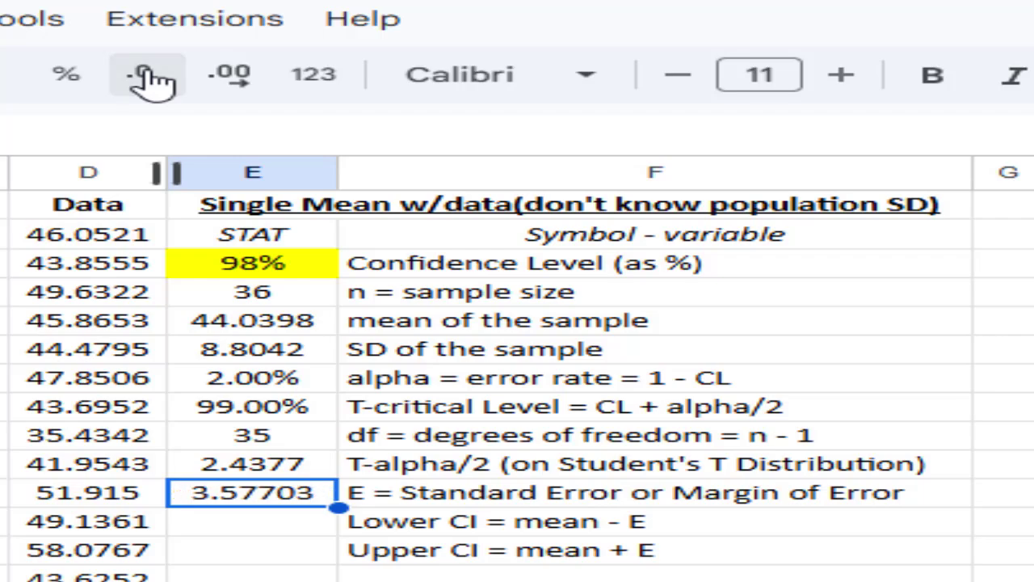
left_click(152, 78)
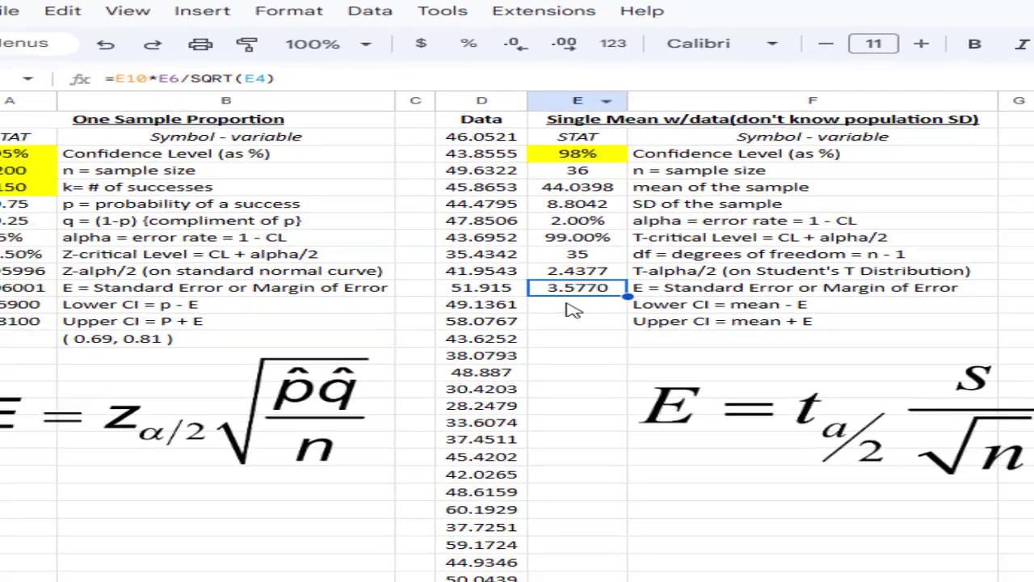
Try reusing the One Sample Proportion lower and upper CI formulas by copying A12:A13 into E12:E13.
left_click(244, 526)
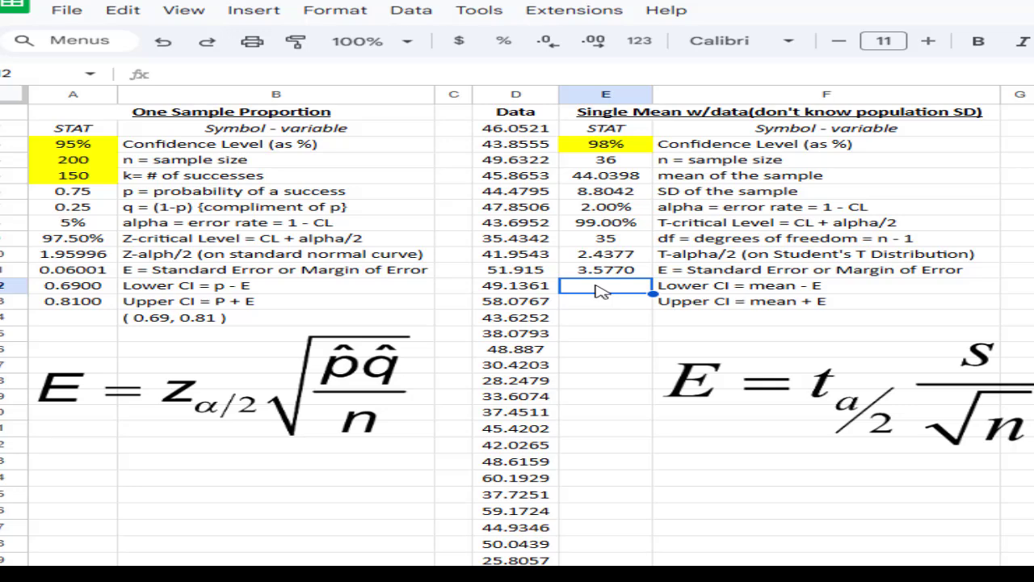
left_click(94, 294)
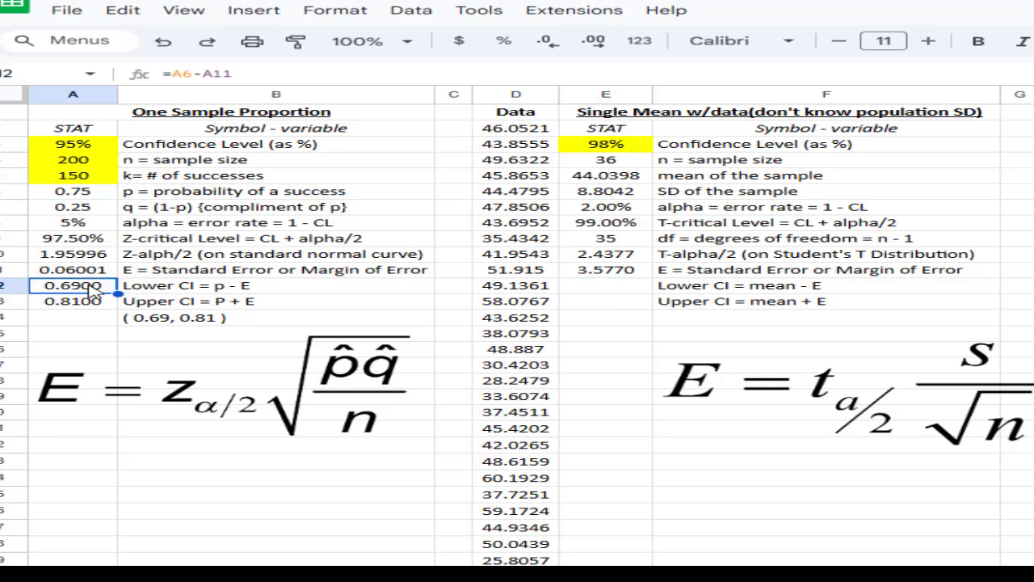
key("shift+Down")
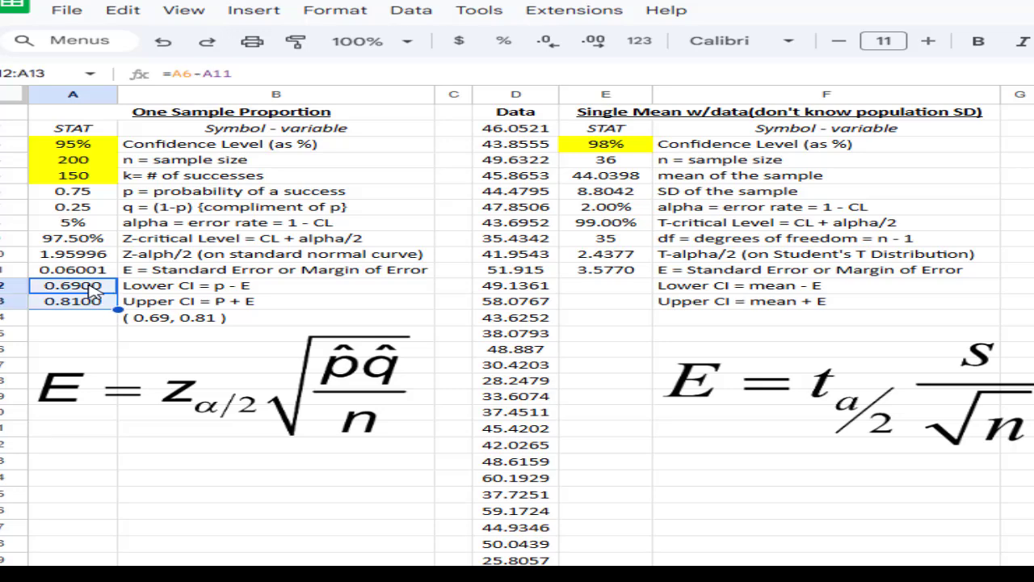
key("ctrl+c")
left_click(602, 291)
key("ctrl+v")
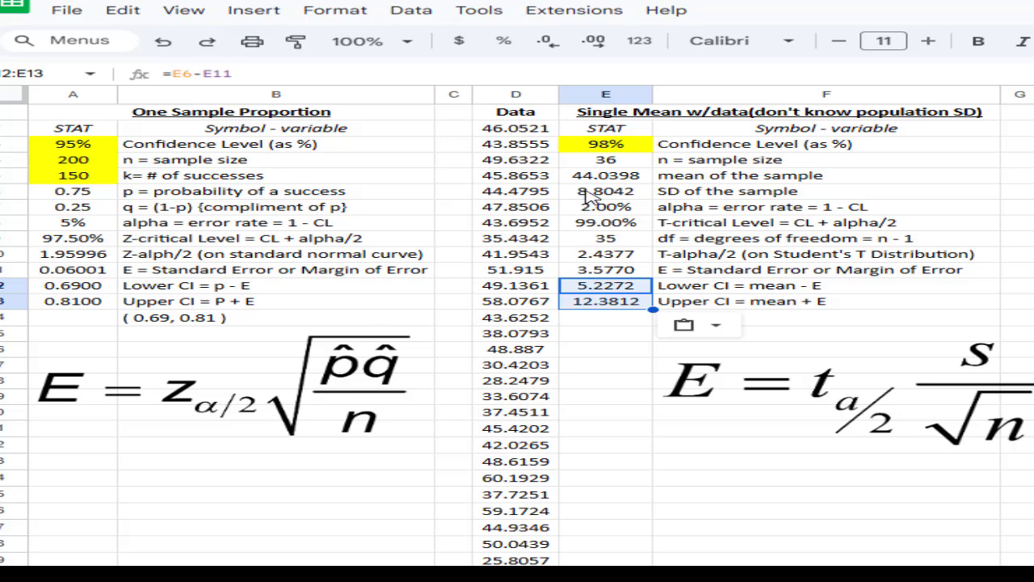
Clear the pasted lower and upper CI formulas from E12 and E13.
left_click(630, 287)
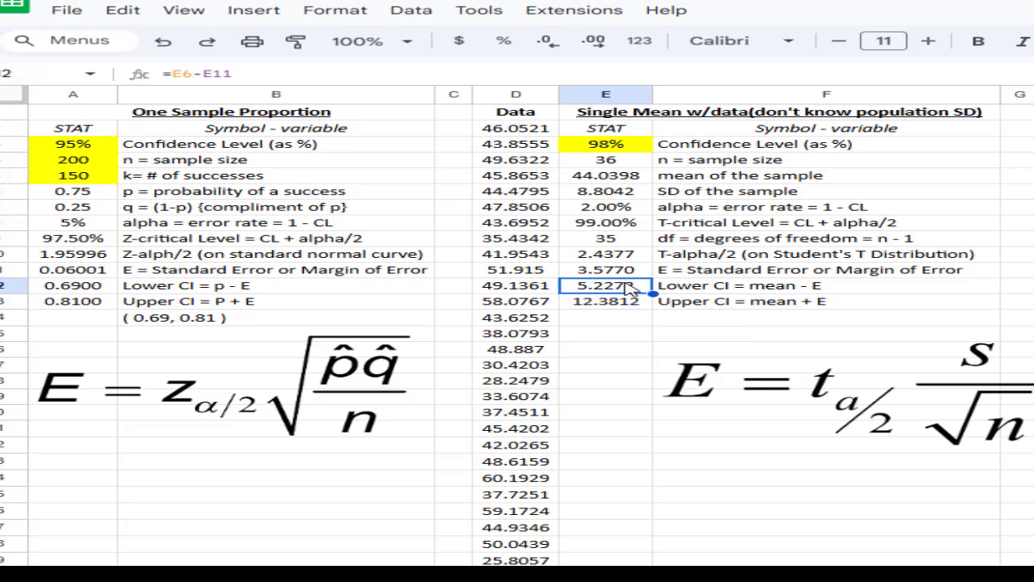
key("Delete")
key("Down")
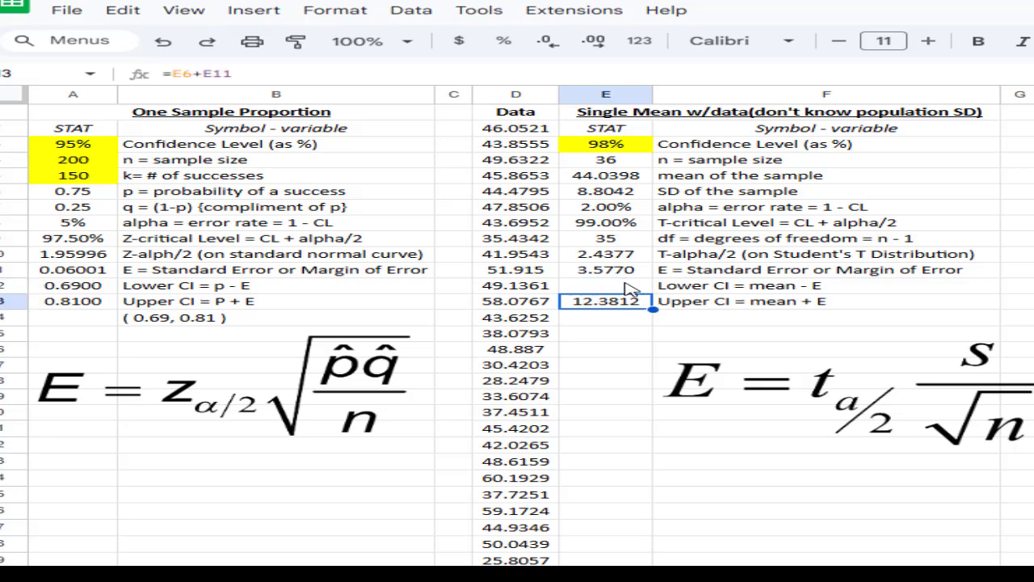
key("Delete")
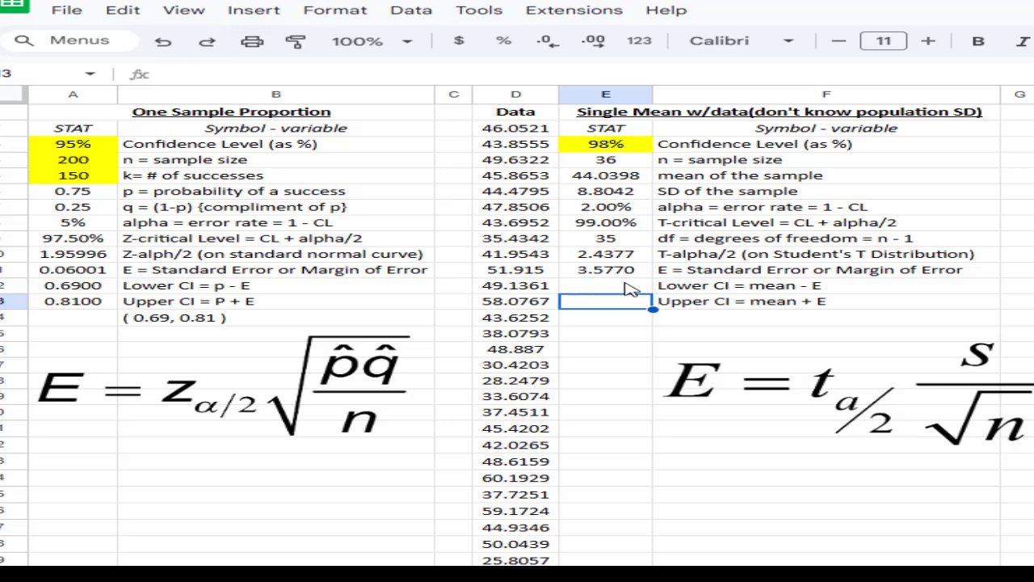
Calculate the lower confidence limit in E12 as the sample mean minus the margin of error, =E5-E11.
left_click(596, 294)
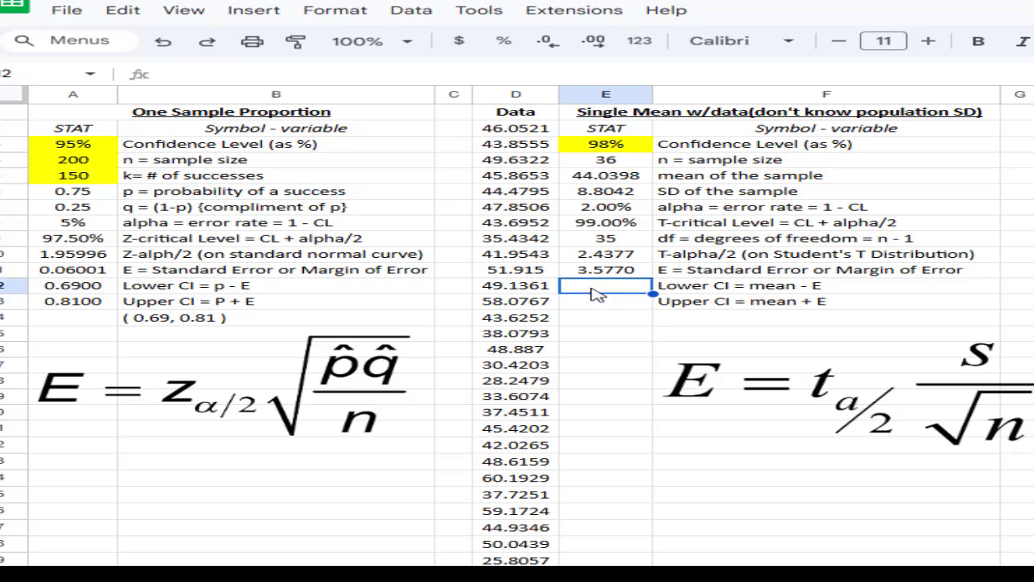
type("=")
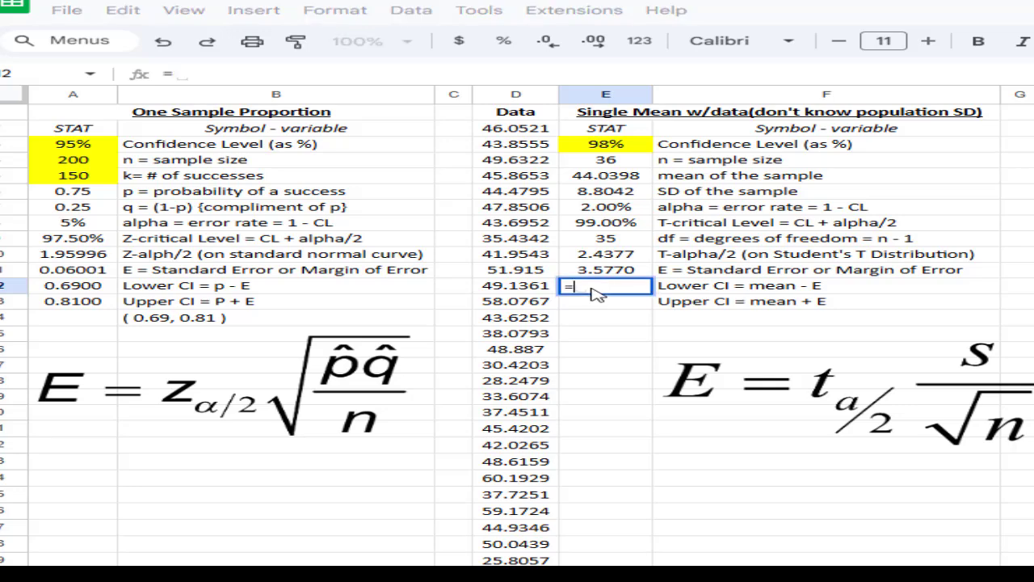
left_click(601, 181)
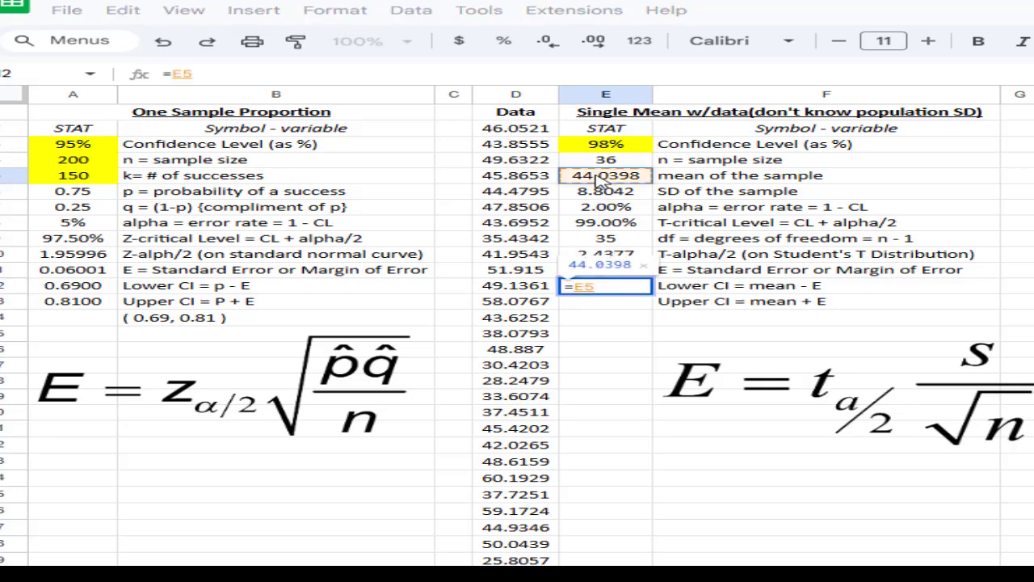
type("-")
left_click(600, 181)
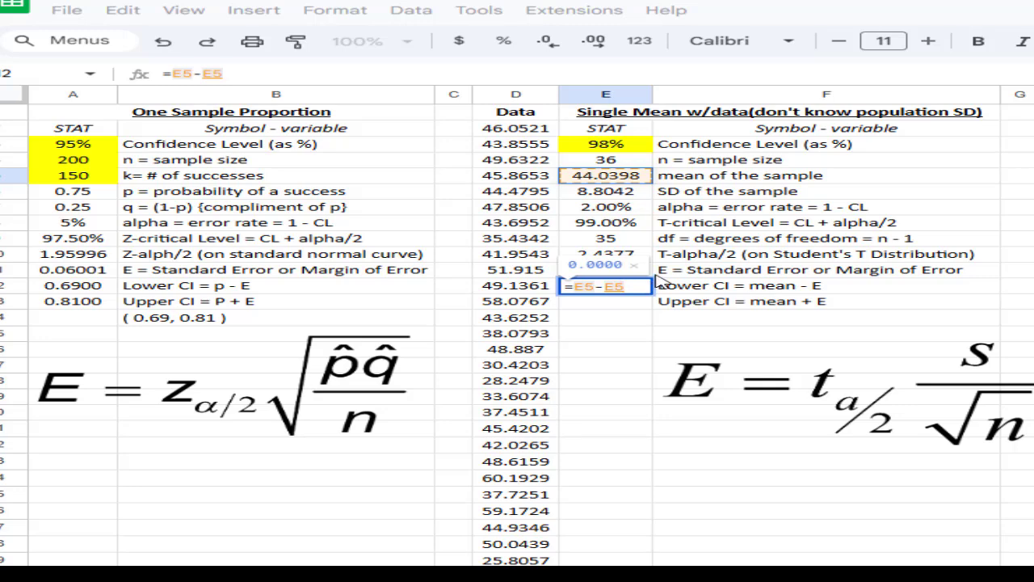
key("BackSpace")
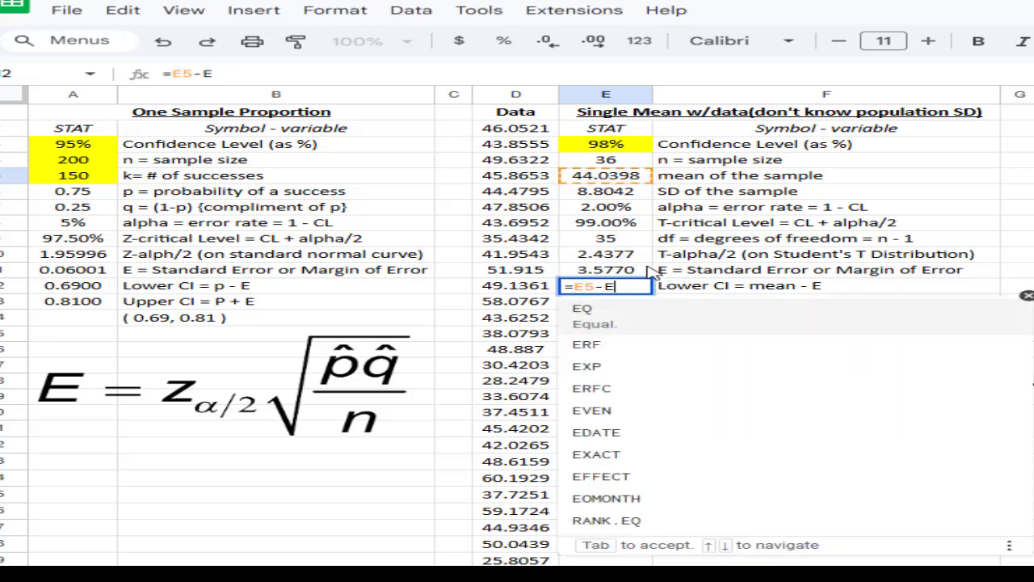
type("11")
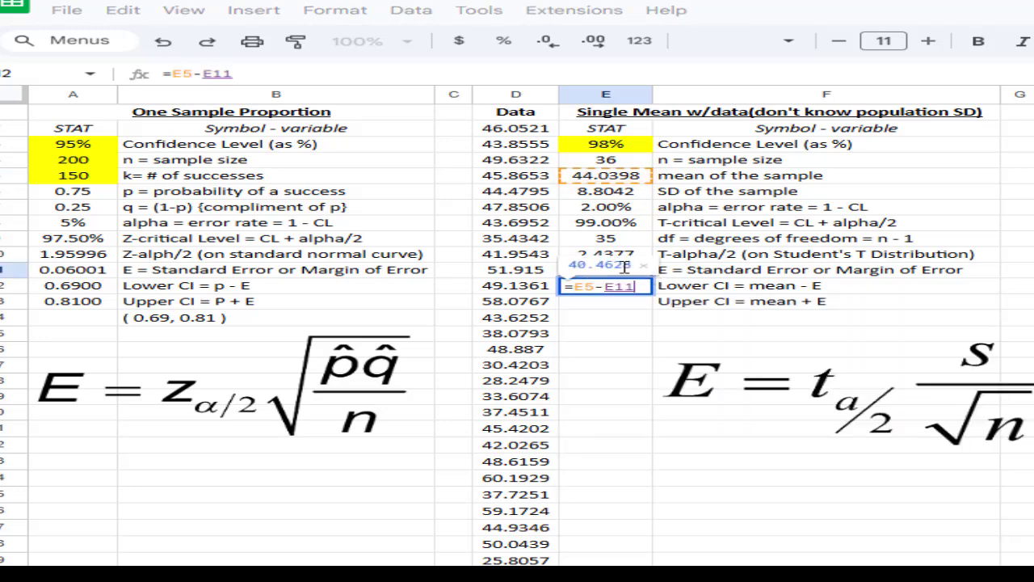
key("Return")
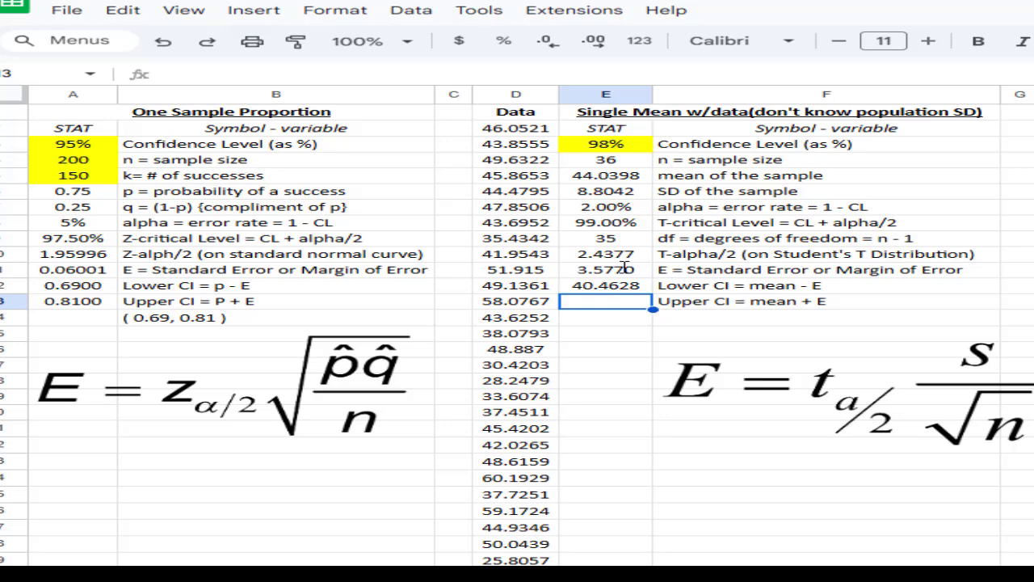
Calculate the upper confidence limit in E13 as the sample mean plus the margin of error, =E5+E11.
type("=")
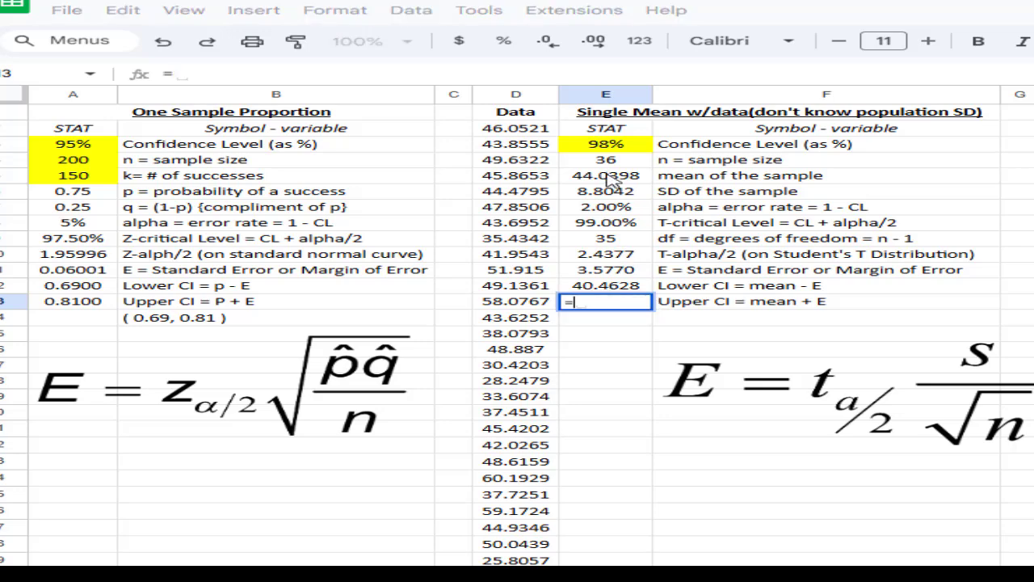
left_click(612, 180)
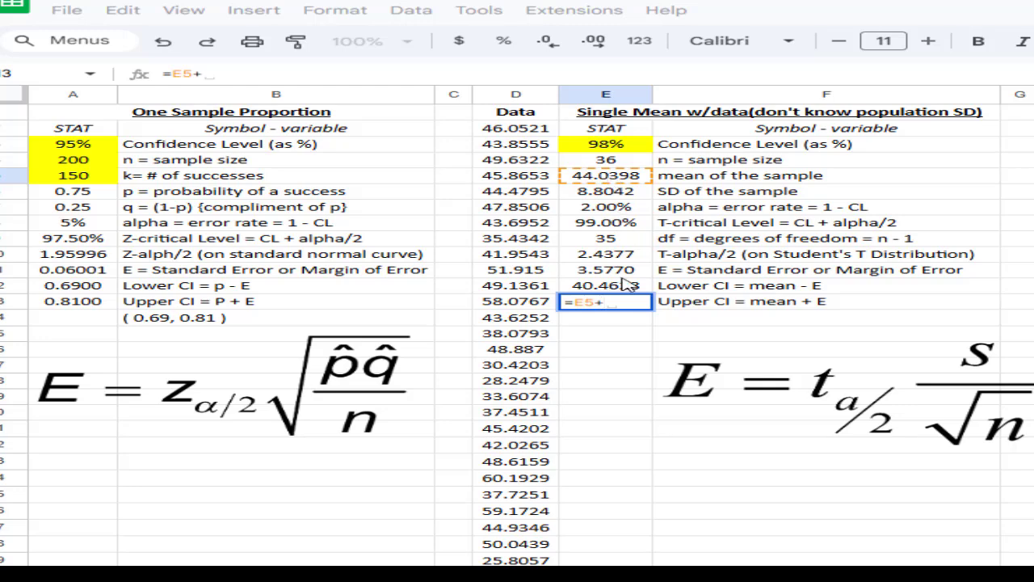
type("+")
left_click(615, 274)
key("Return")
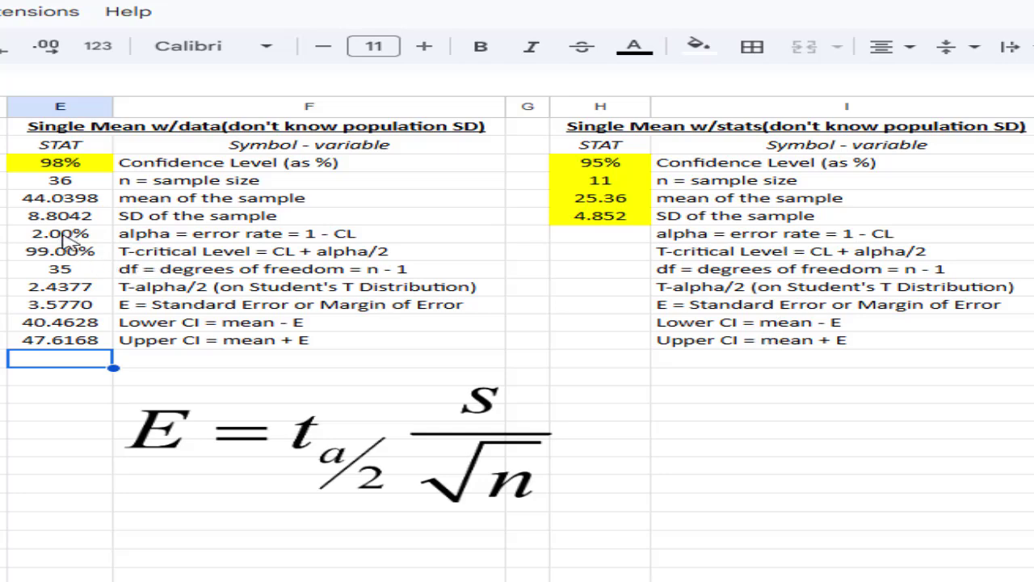
Copy the alpha through Upper CI formulas from E7:E13 into H7:H13 of the Single Mean w/stats calculator.
left_click_drag(71, 236, 74, 341)
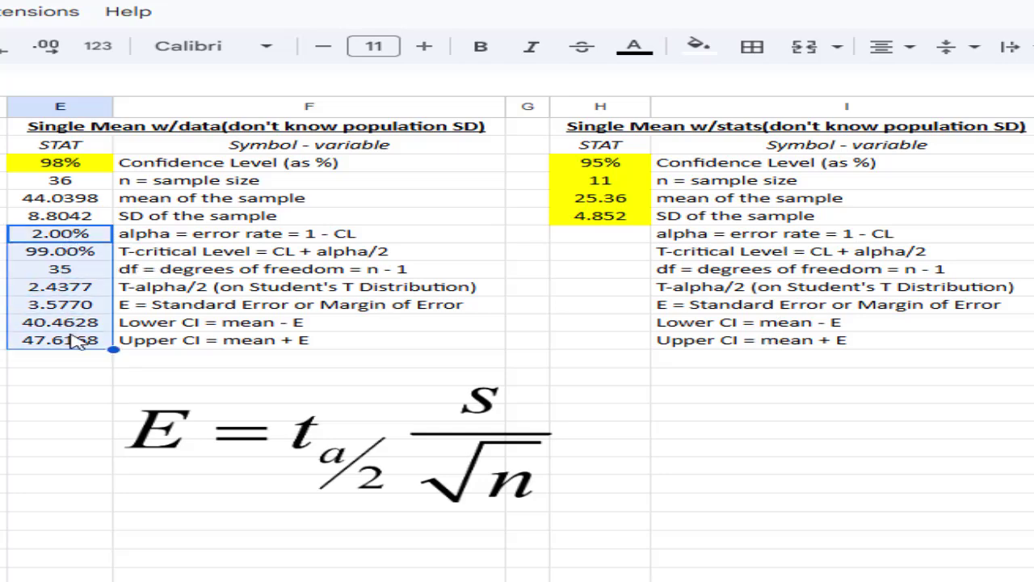
key("ctrl+c")
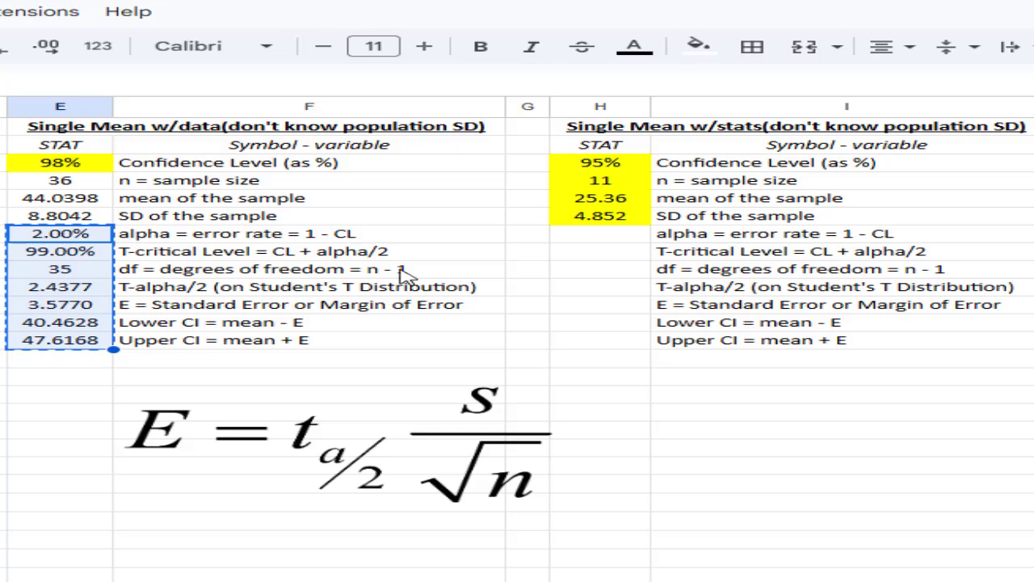
left_click(604, 238)
key("ctrl+v")
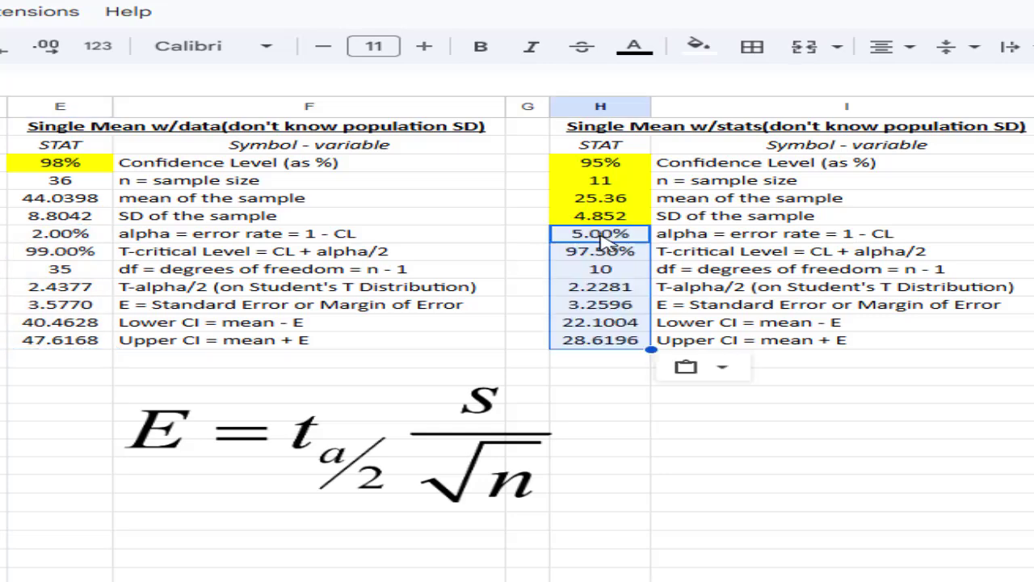
left_click(806, 378)
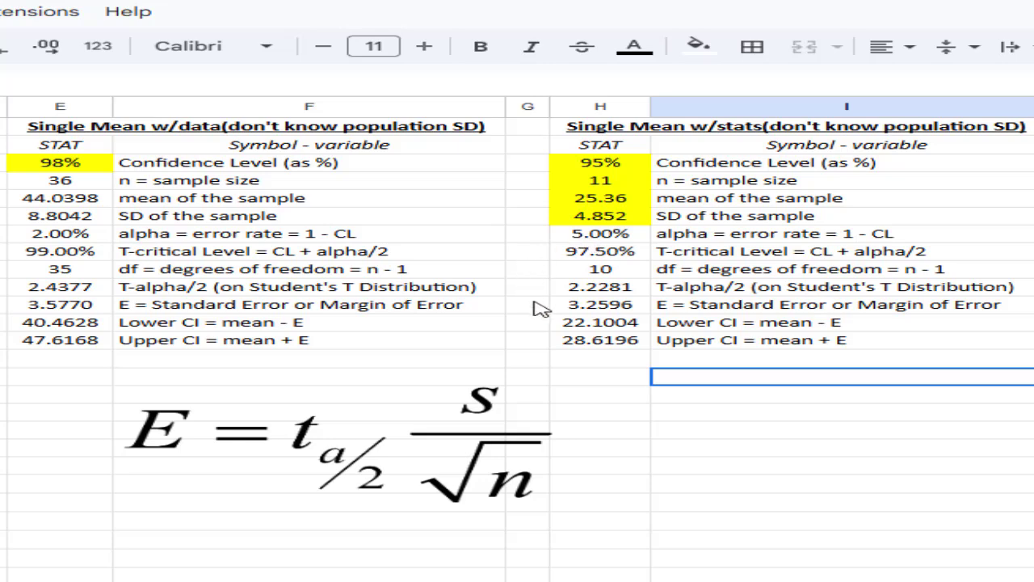